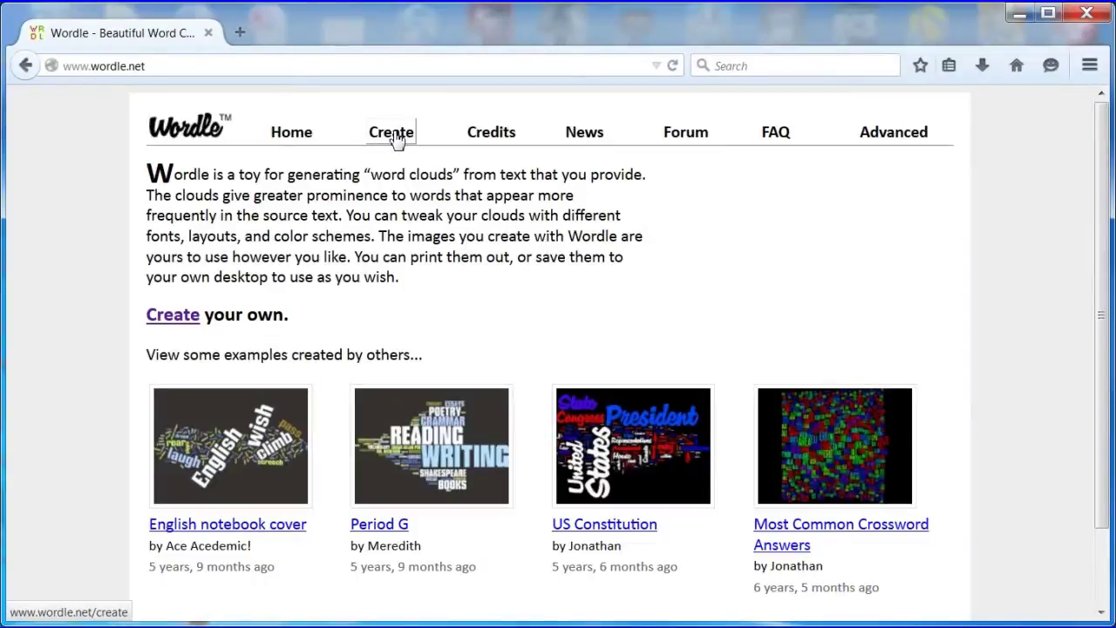
Step: Paste the Gettysburg Address into Wordle's create page, adding lines 'Gettysburg Address' and 'Lincoln' below
left_click(394, 132)
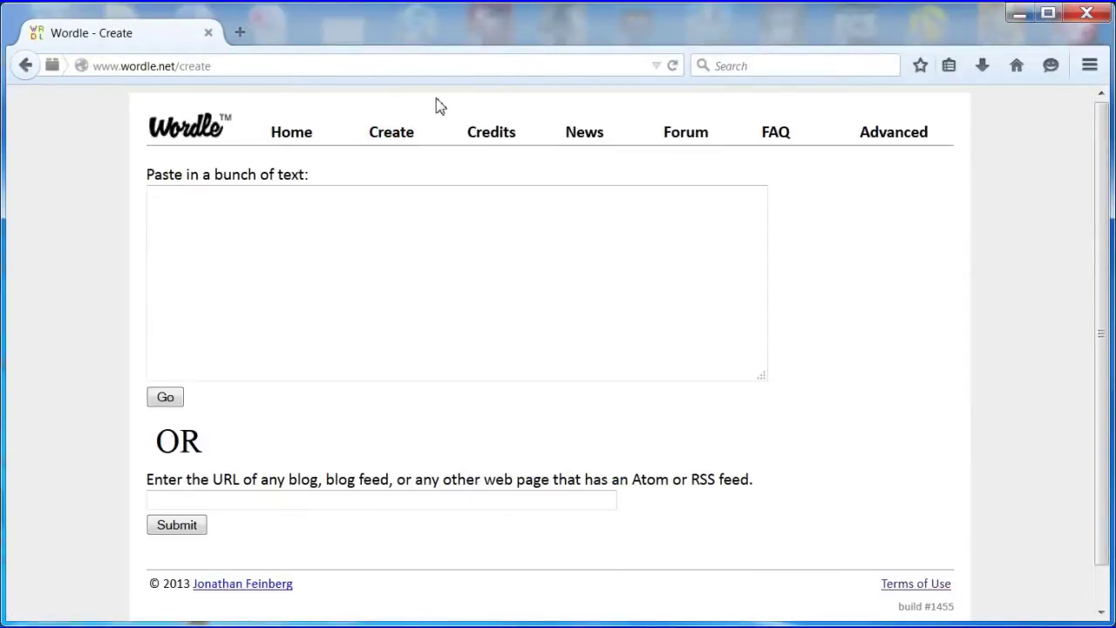
left_click(209, 188)
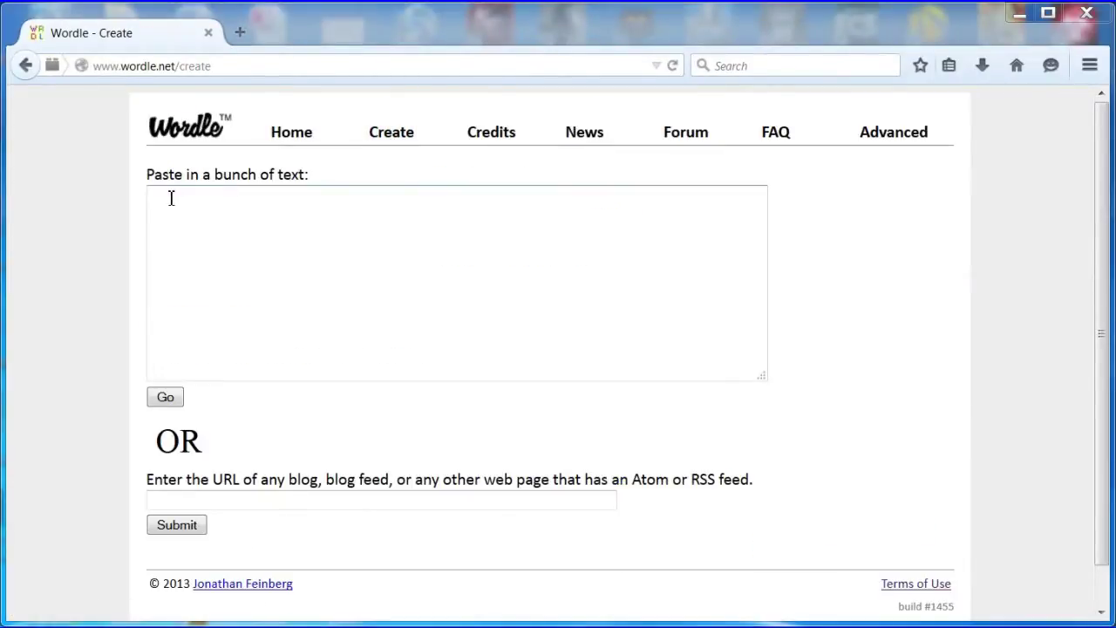
key("ctrl+v")
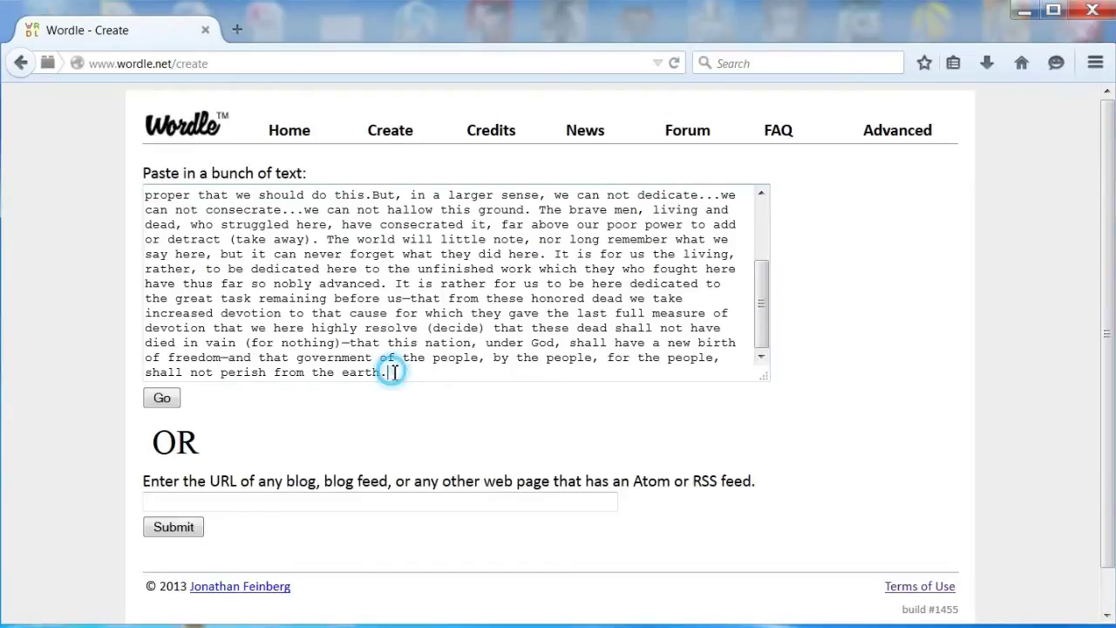
key("Return")
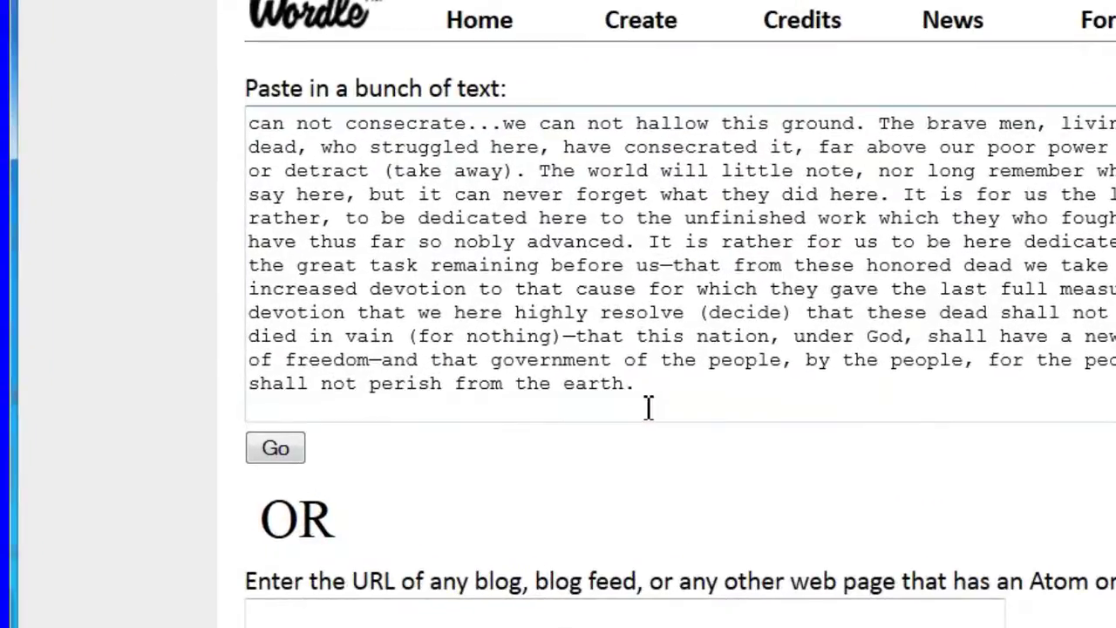
type("Gettysburg Address")
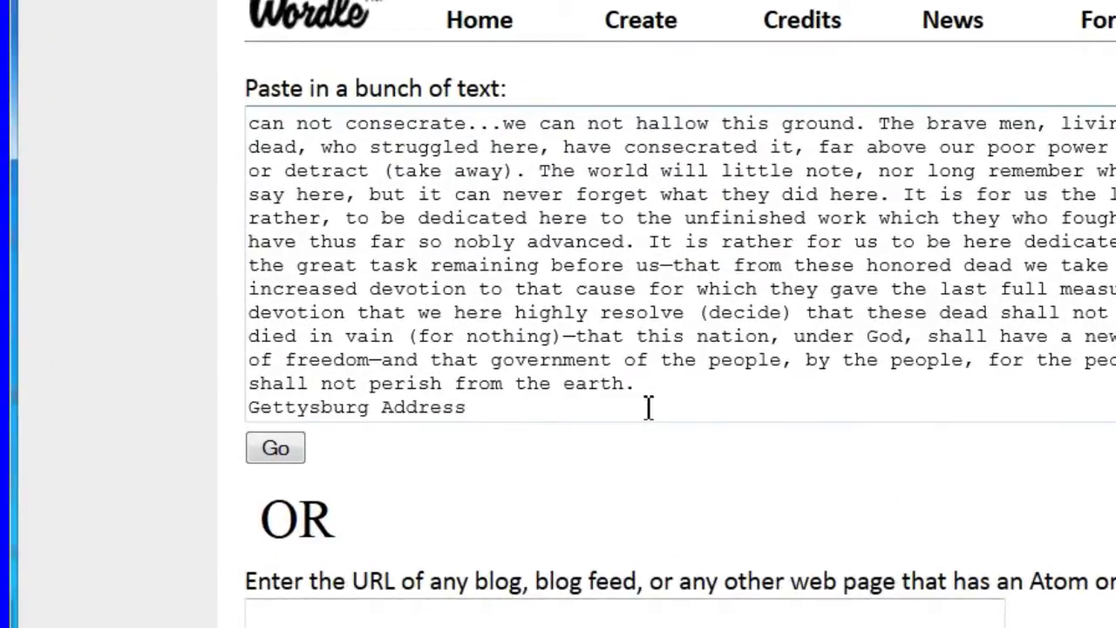
key("Return")
type("Lincol")
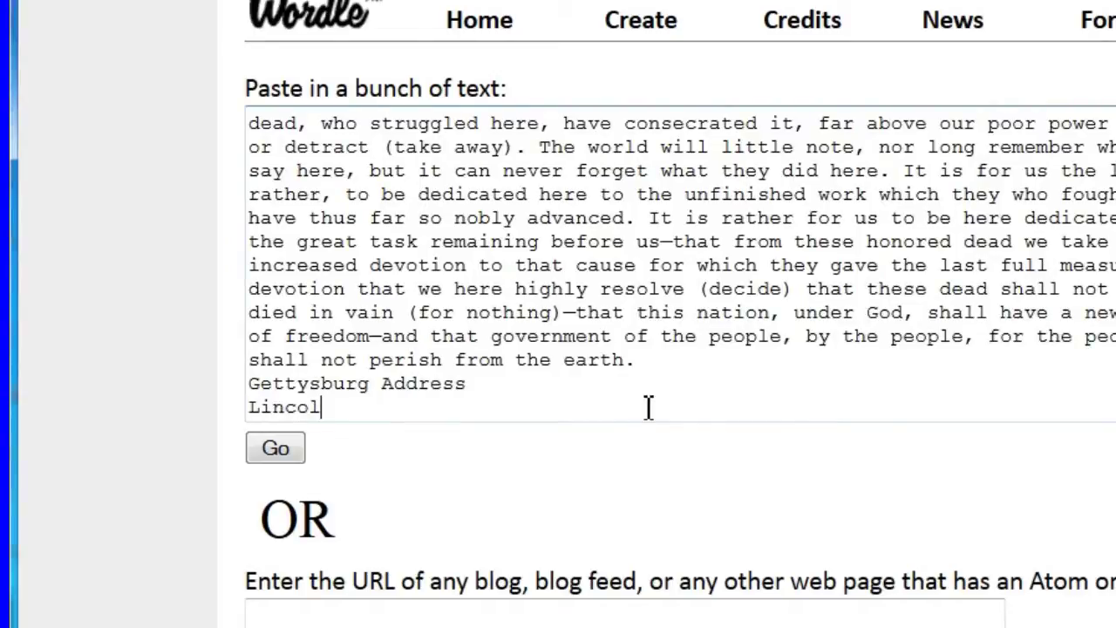
type("n")
key("Return")
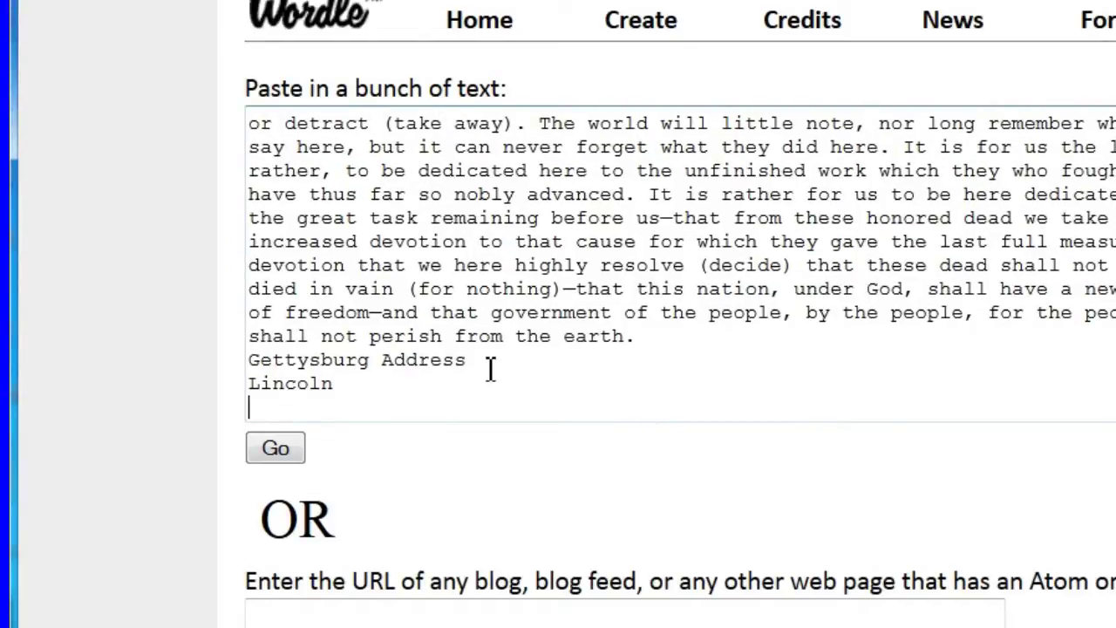
Step: Join 'Gettysburg~Address' into one word and add two extra copies of it
left_click(373, 367)
type("'")
key("Delete")
left_click_drag(479, 364, 273, 370)
key("ctrl+c")
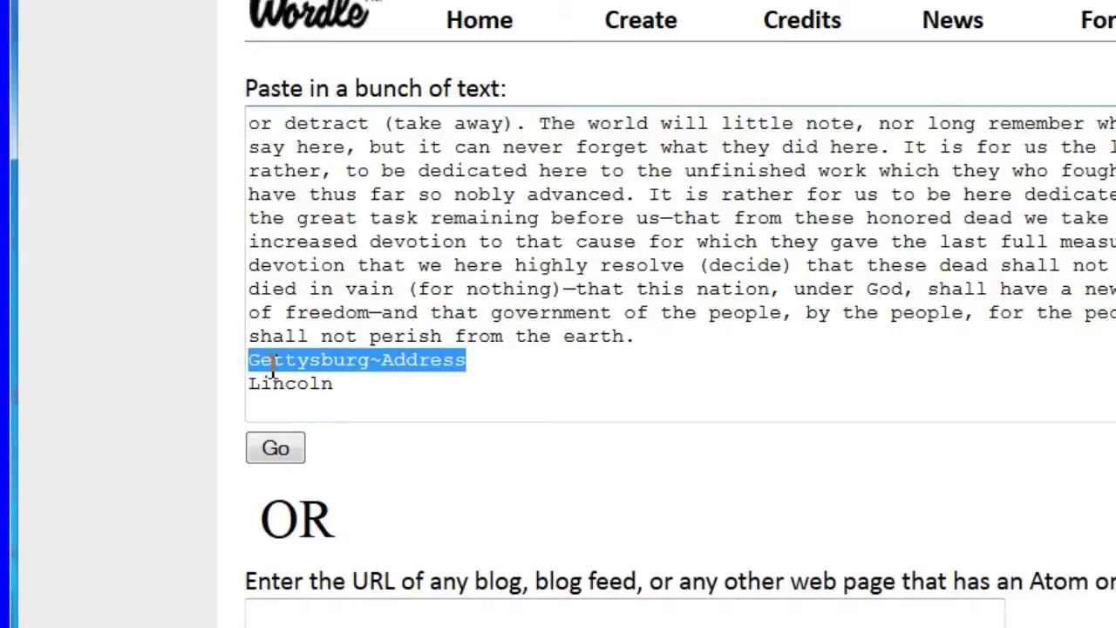
left_click(503, 359)
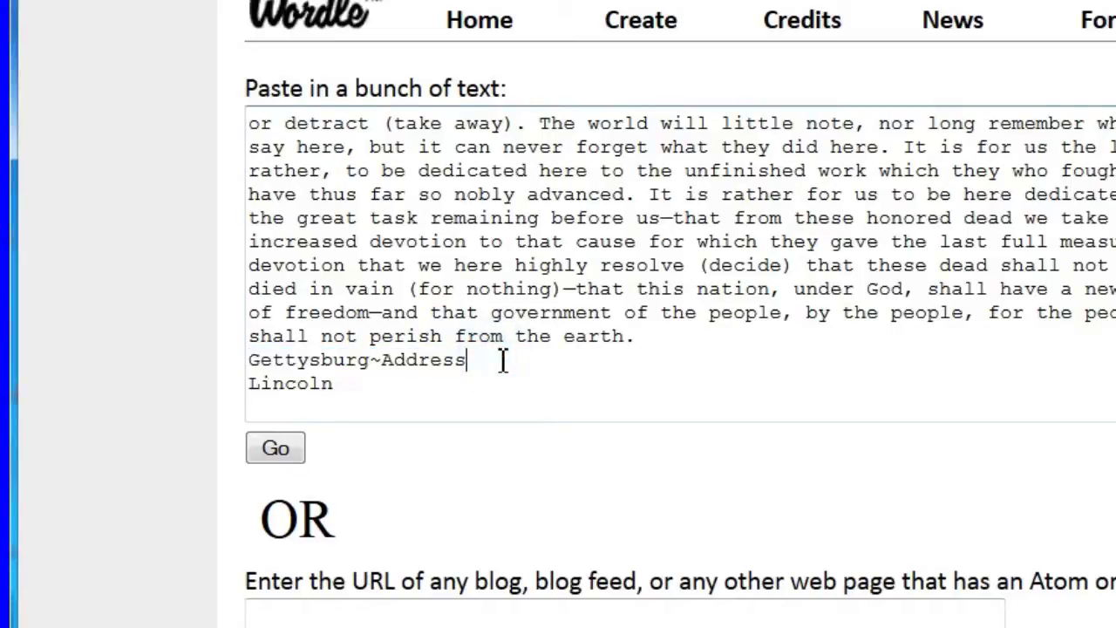
key("ctrl+v")
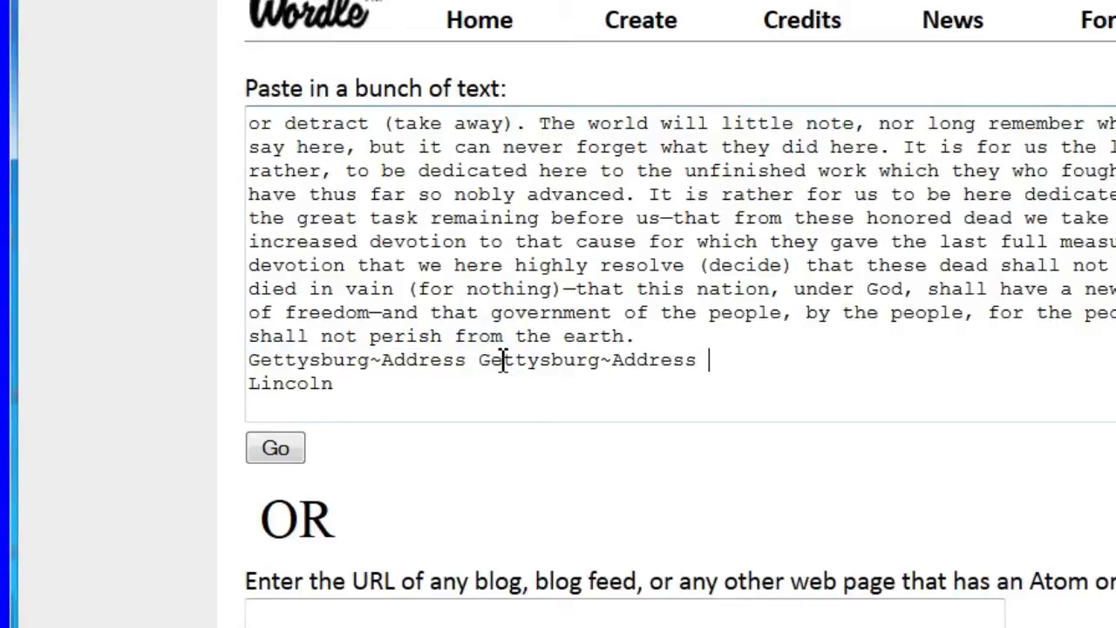
key("ctrl+v")
Step: Add two extra copies of 'Lincoln' on its line
left_click_drag(345, 384, 220, 392)
key("ctrl+c")
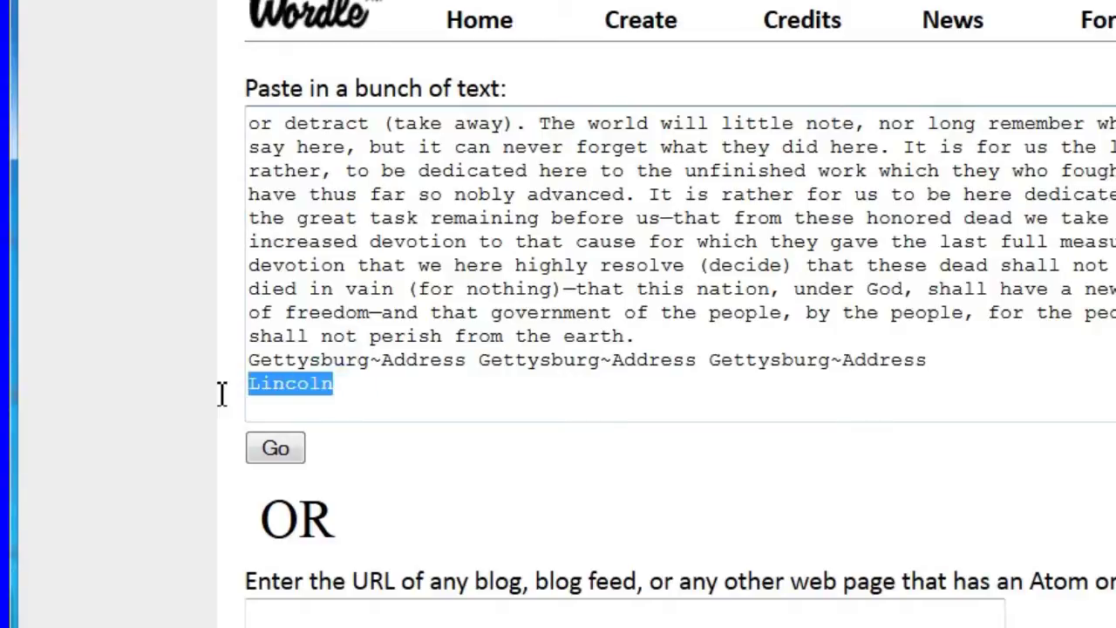
left_click(356, 386)
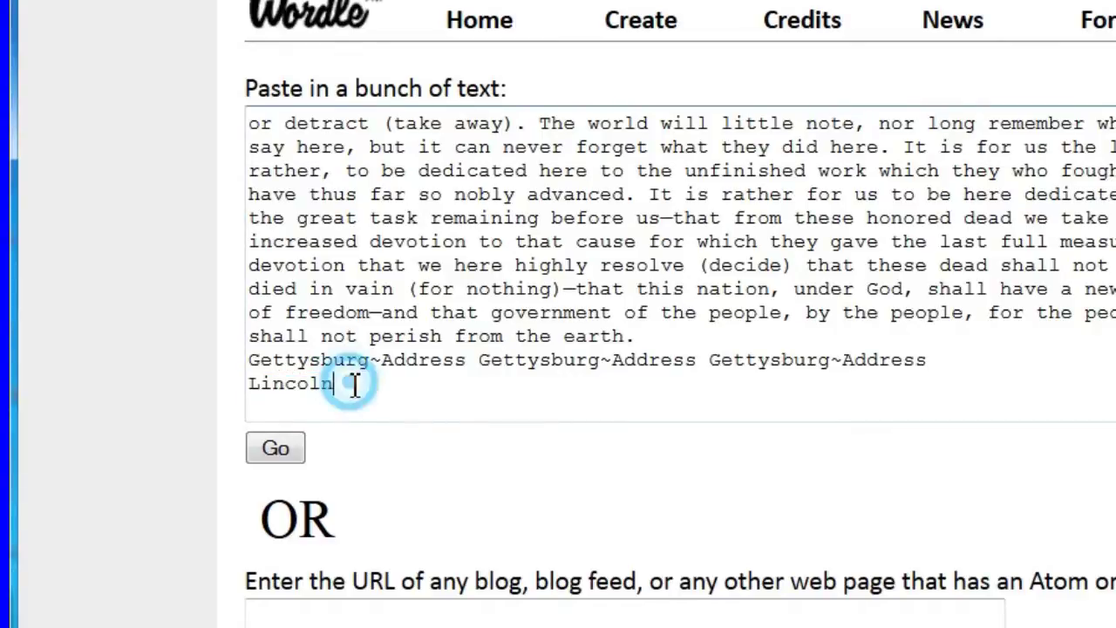
key("ctrl+v")
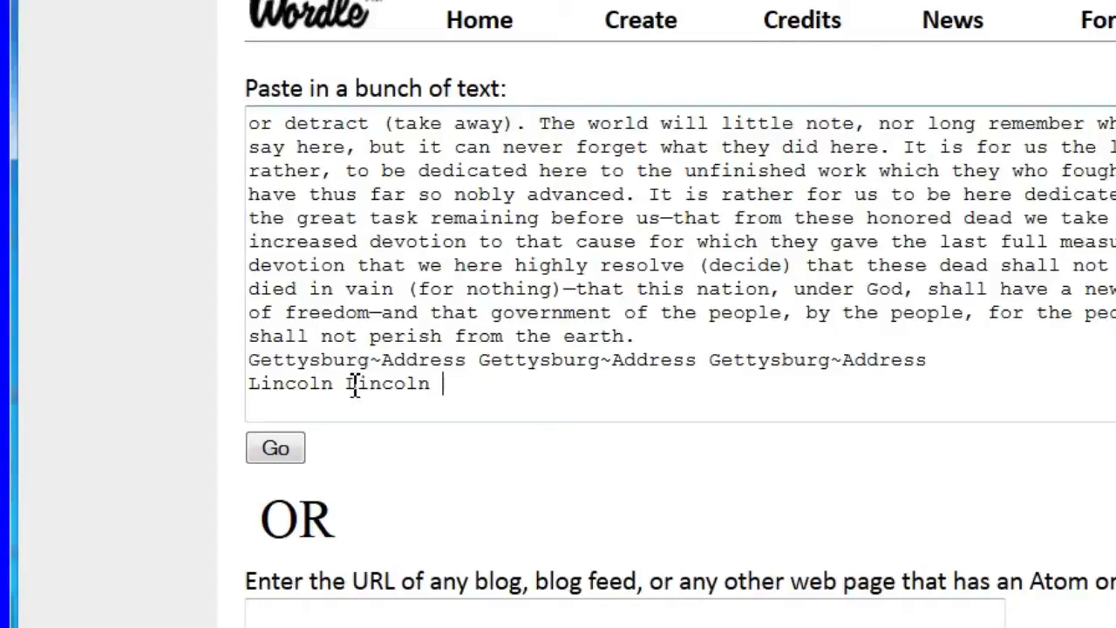
key("ctrl+v")
key("Return")
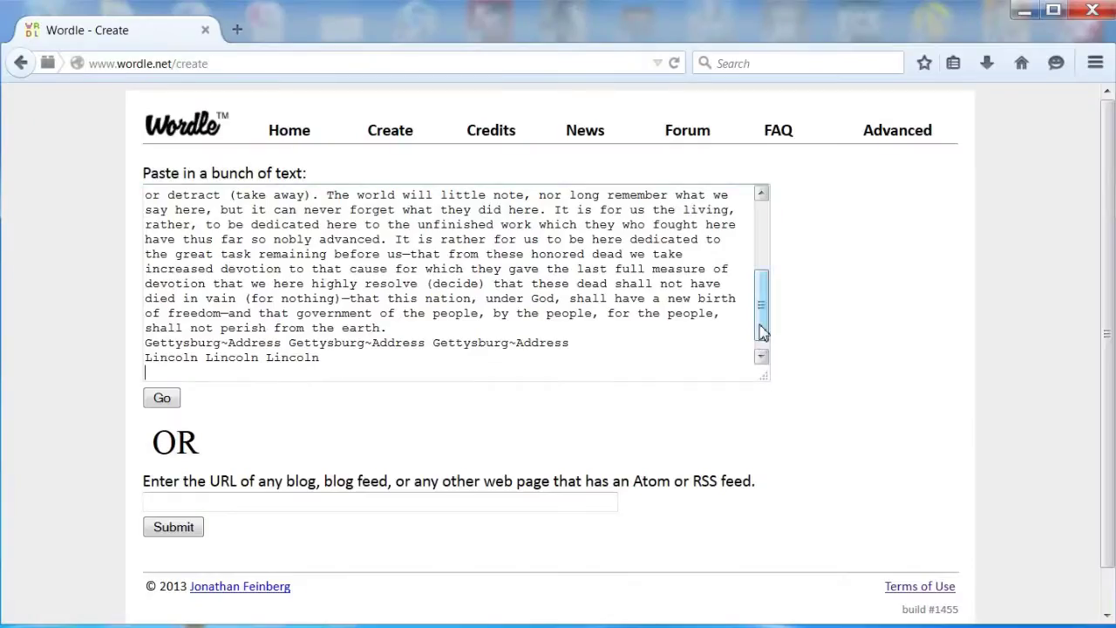
left_click_drag(761, 330, 767, 253)
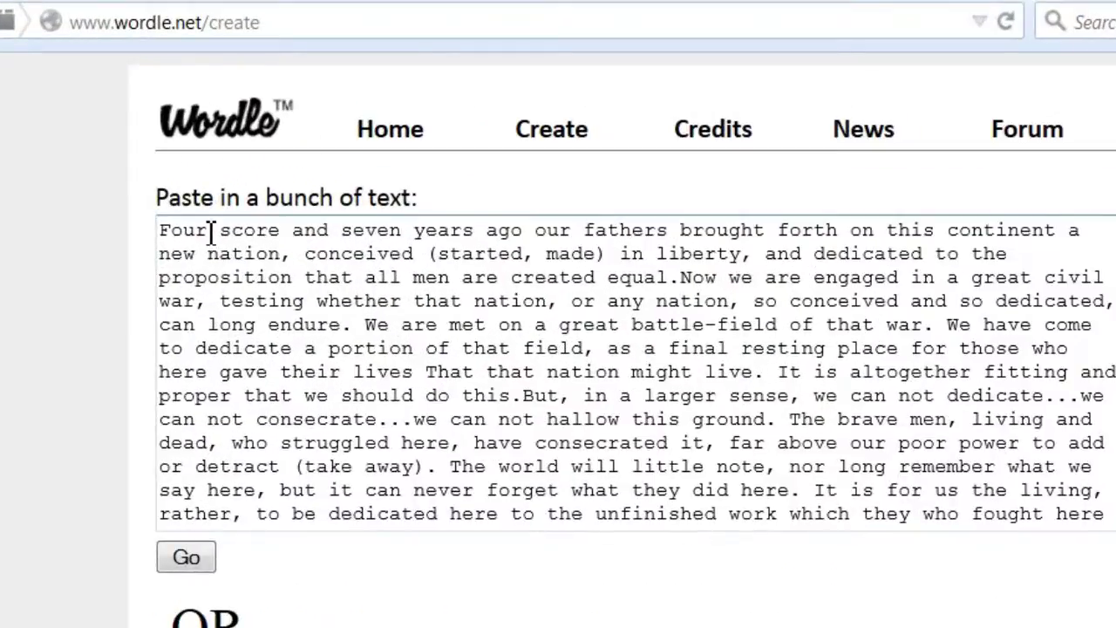
Step: Join 'Four~score' and 'seven~years' with tildes and generate the word cloud
left_click(178, 194)
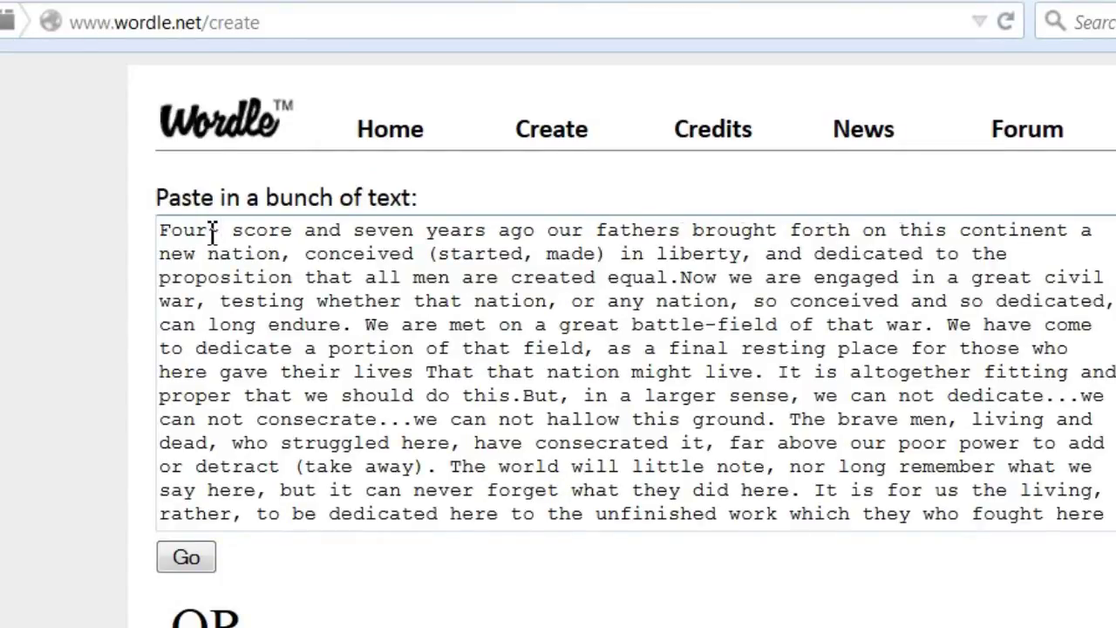
key("BackSpace")
key("Delete")
type("~")
left_click(405, 230)
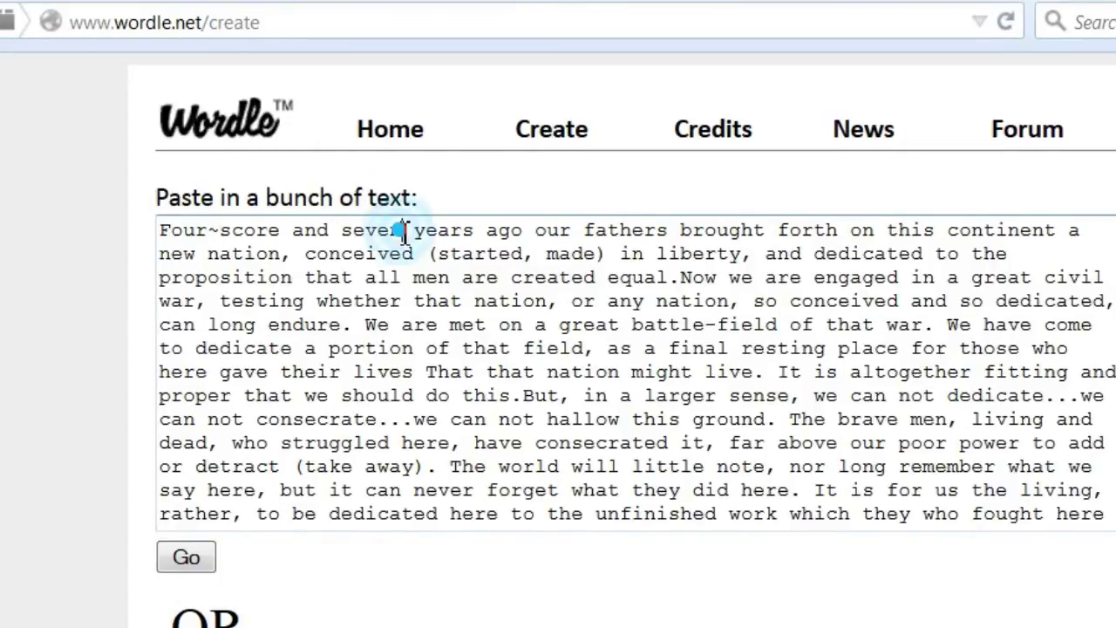
type("~")
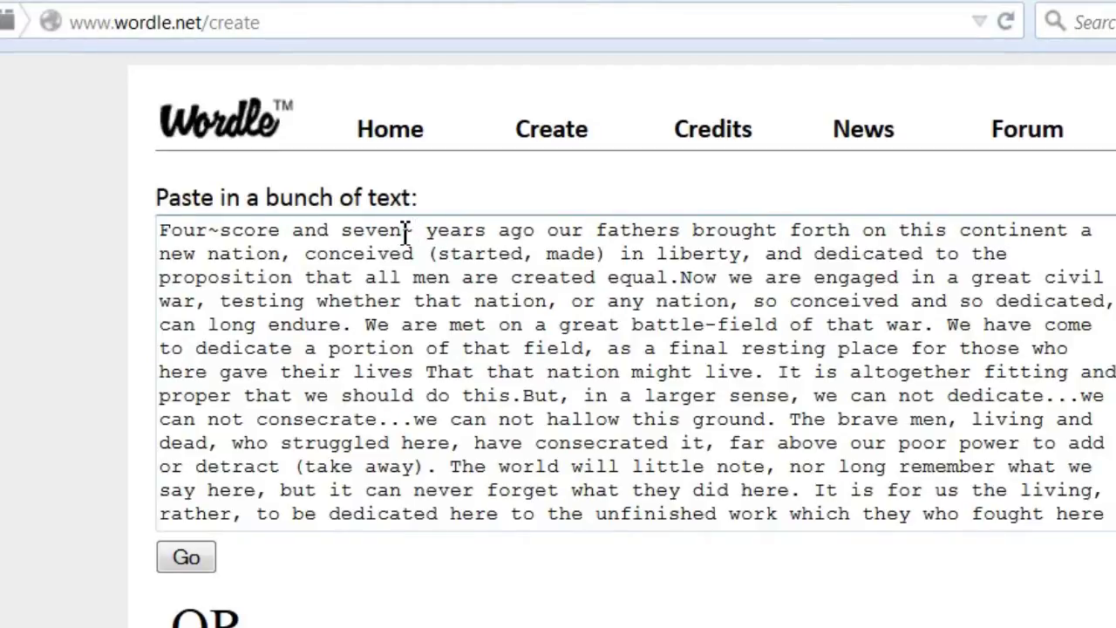
key("Delete")
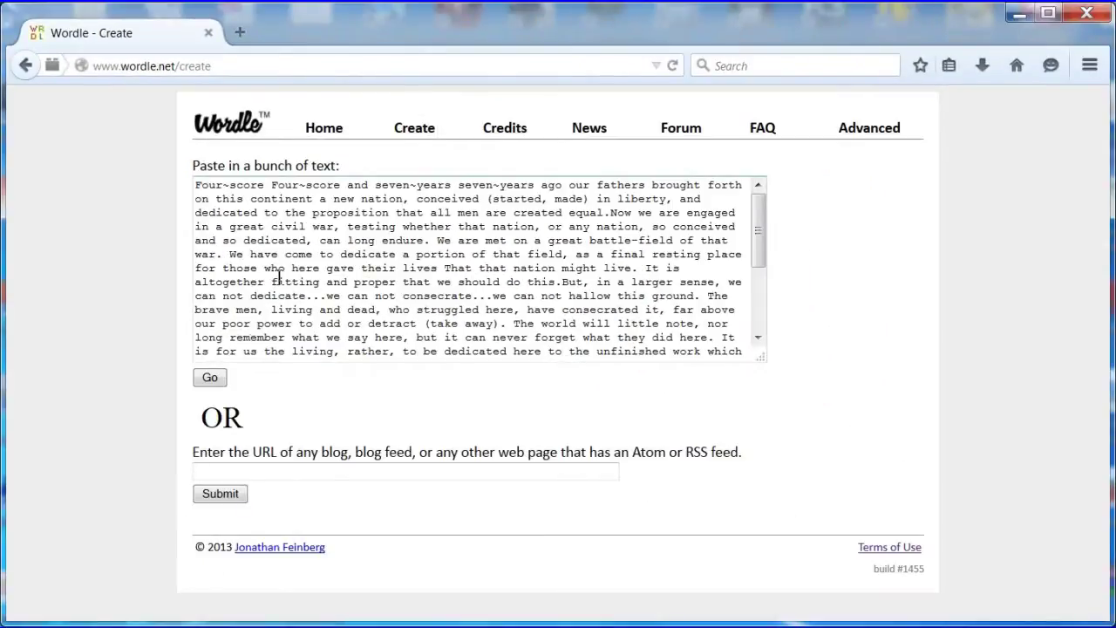
left_click(210, 382)
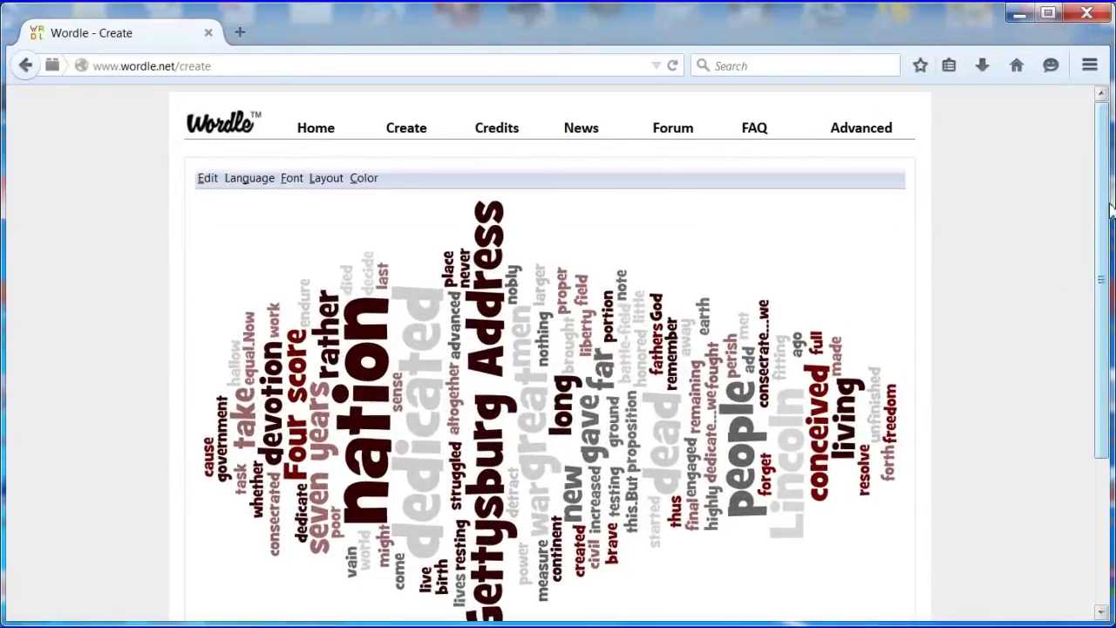
Step: Set the cloud's colour scheme to white on black (WB) and its font to Berylium
scroll(1110, 250, "down", 2)
scroll(1110, 250, "down", 1)
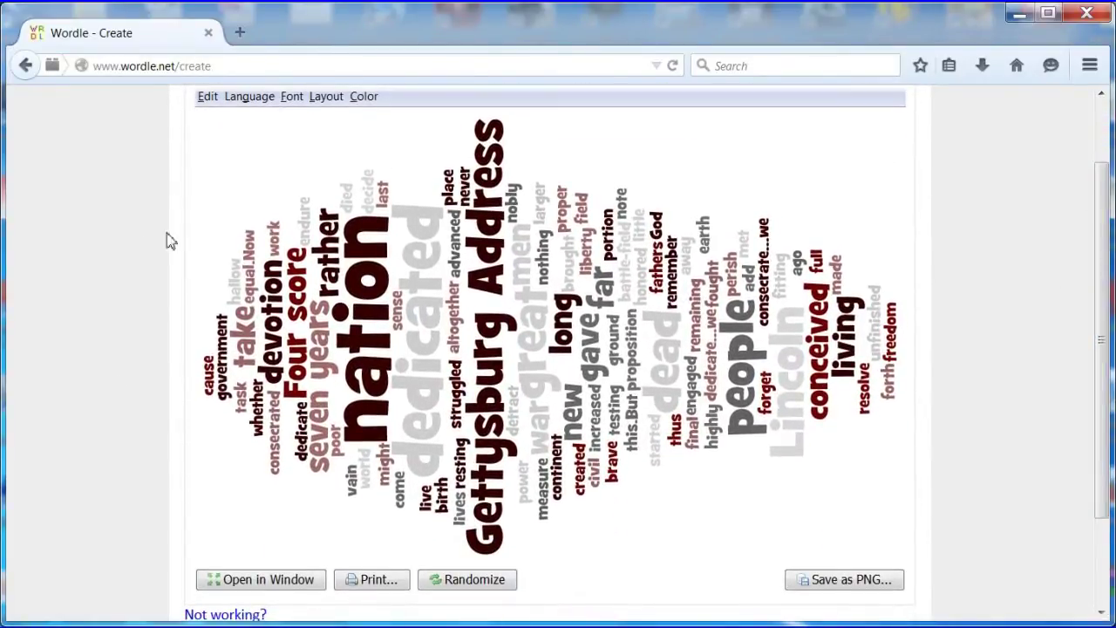
left_click(363, 97)
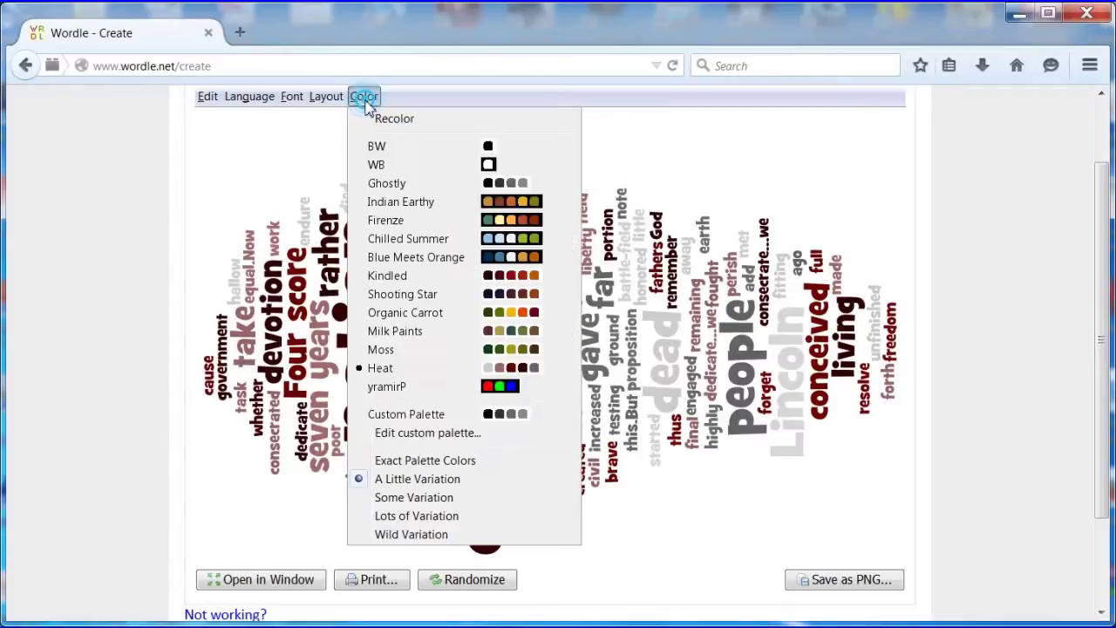
left_click(377, 146)
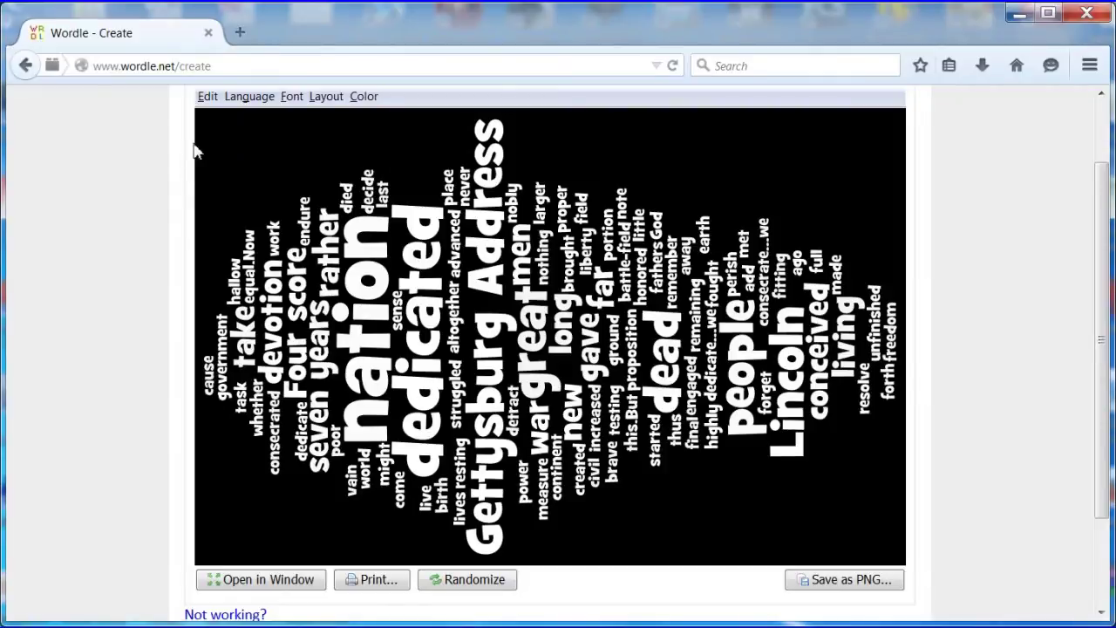
left_click(292, 98)
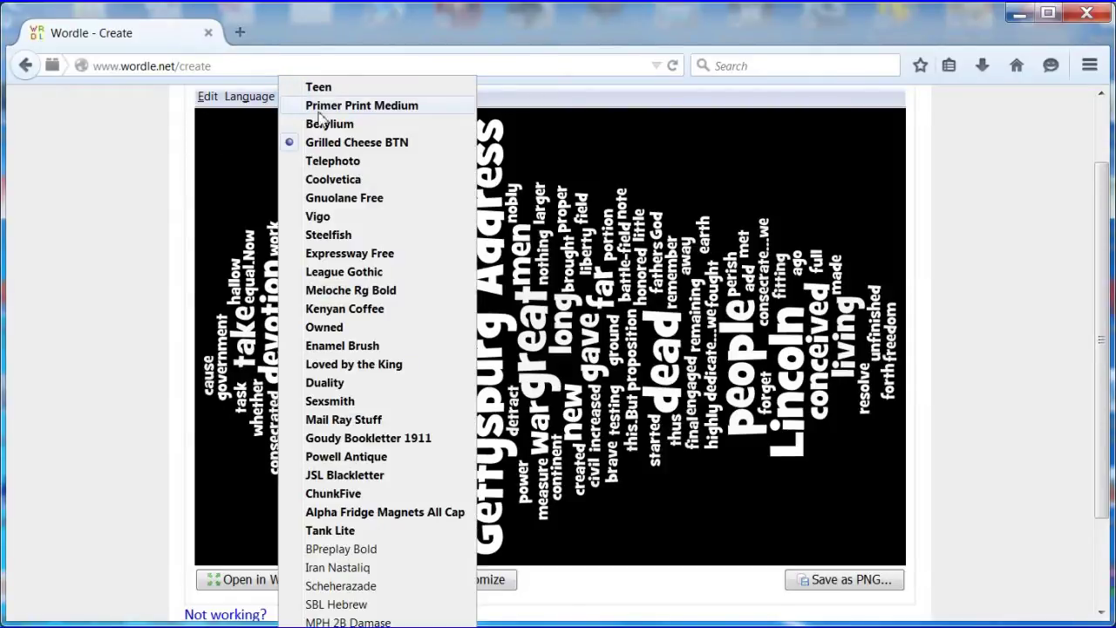
left_click(373, 128)
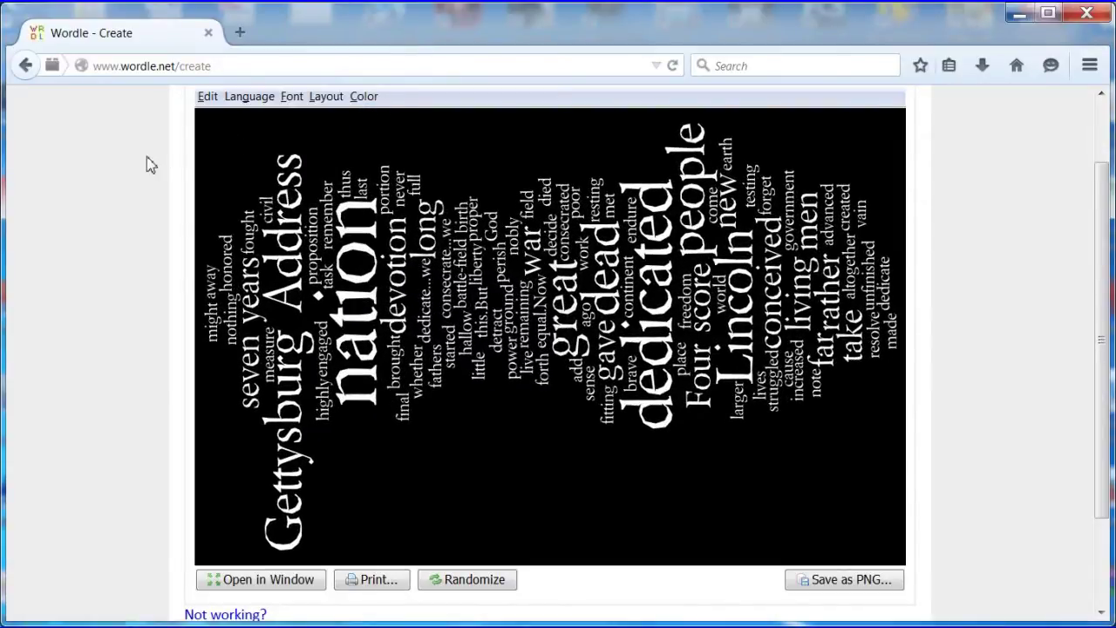
Step: Set the cloud layout to straighter edges with mostly horizontal words
left_click(331, 98)
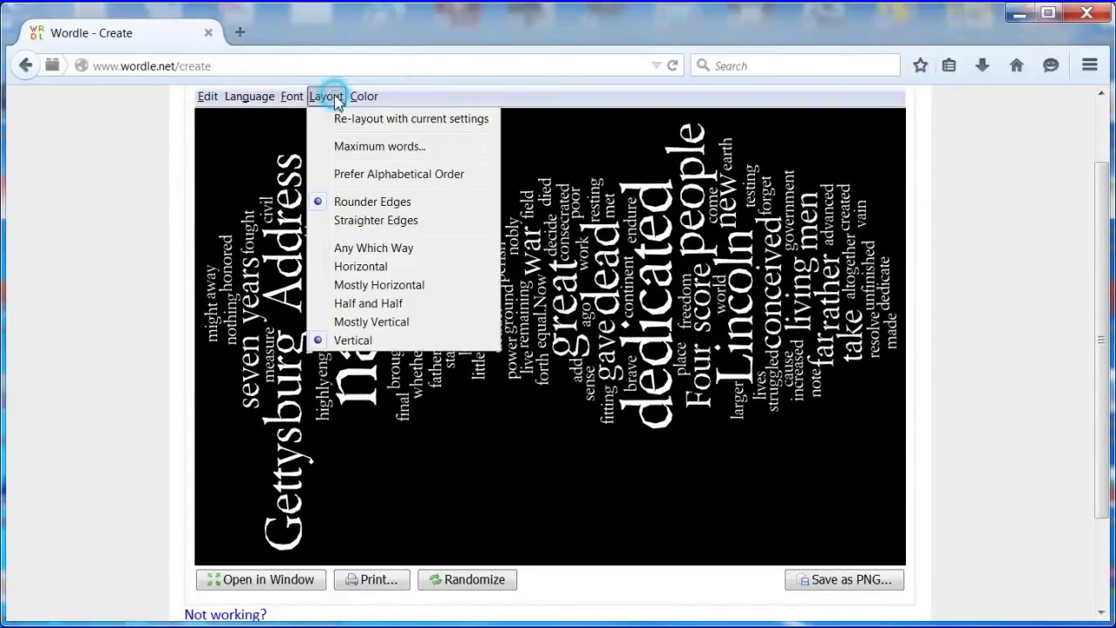
left_click(431, 223)
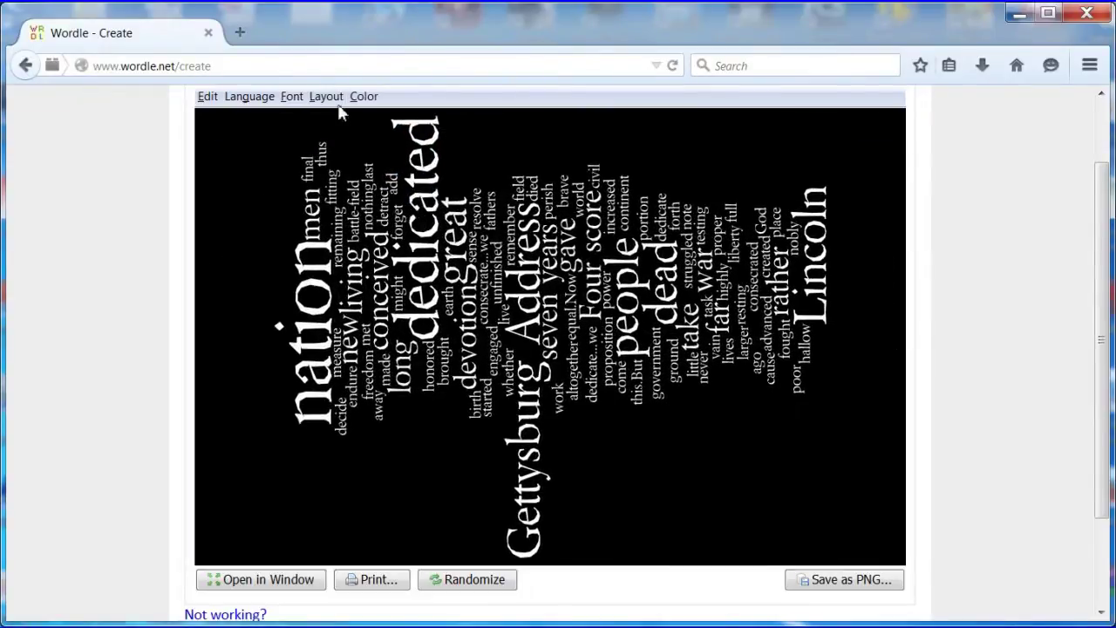
left_click(334, 99)
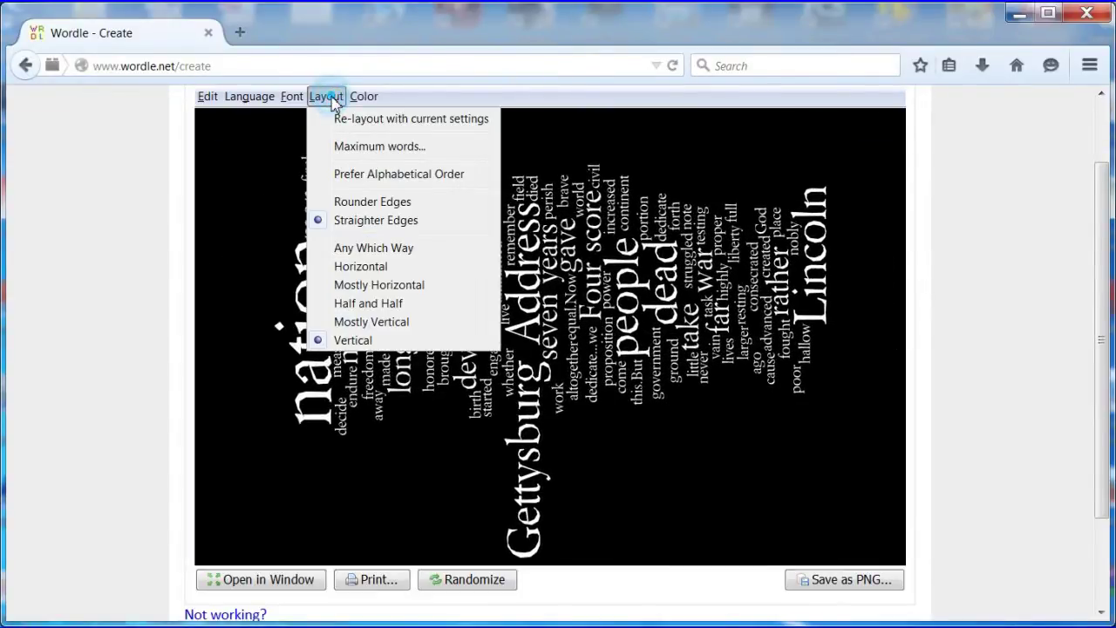
left_click(386, 285)
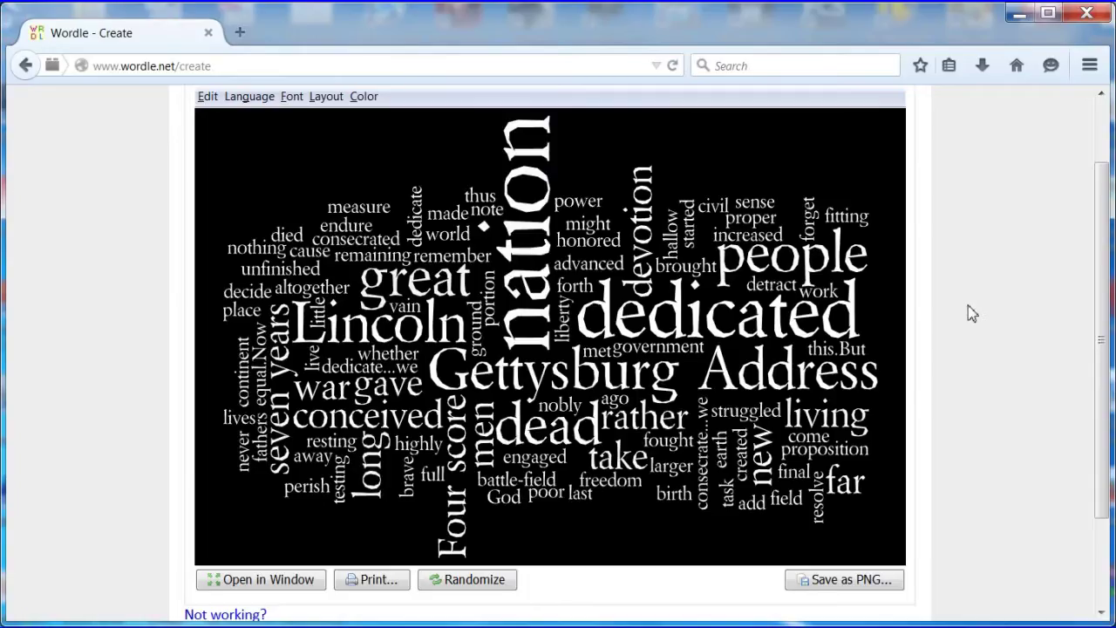
Step: Re-layout the cloud three times until nation, Gettysburg Address and Lincoln stand out
left_click(325, 96)
left_click(360, 116)
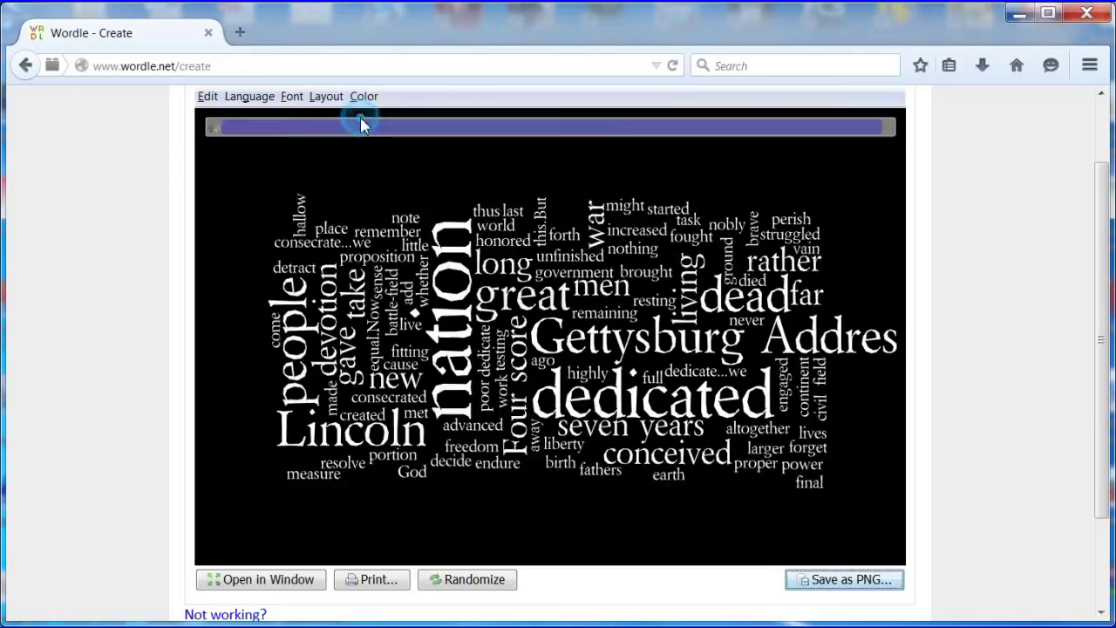
left_click(327, 97)
left_click(360, 117)
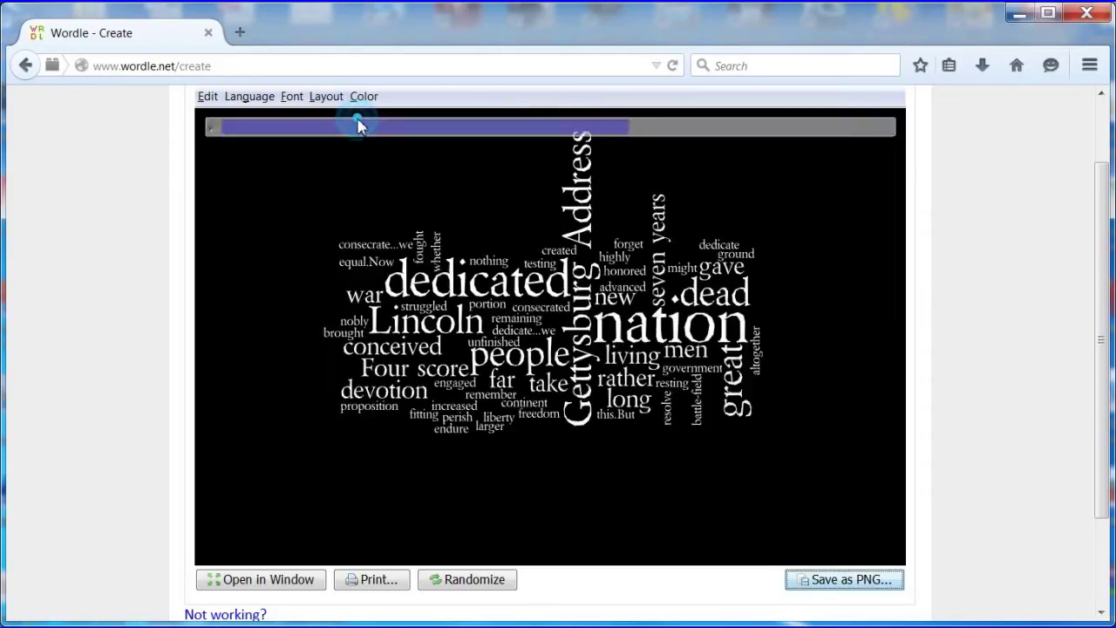
left_click(327, 97)
left_click(354, 119)
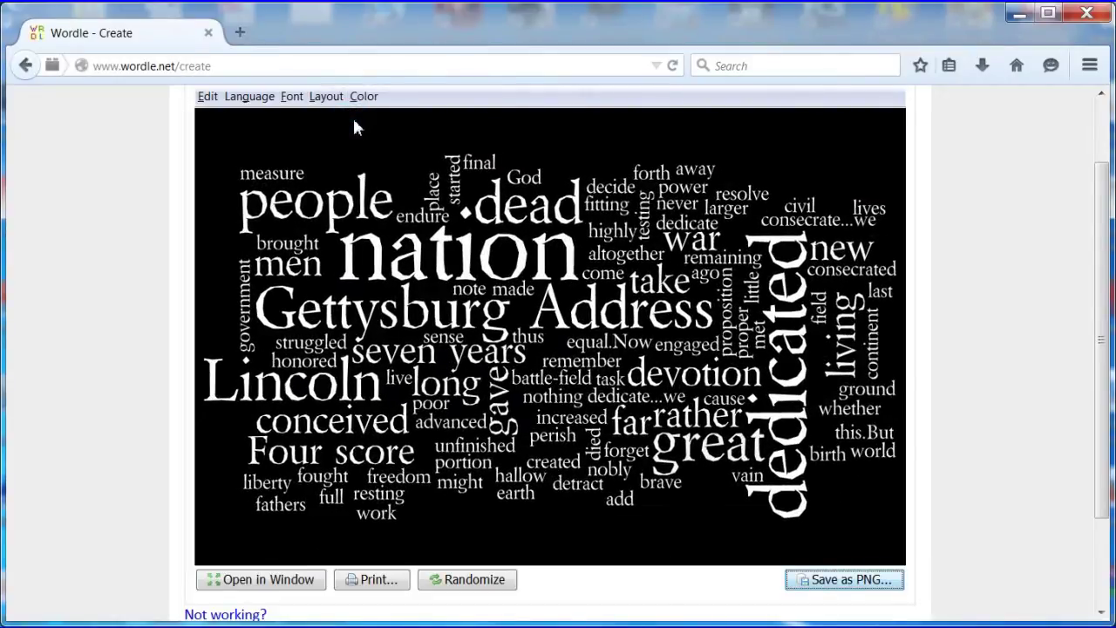
left_click(839, 586)
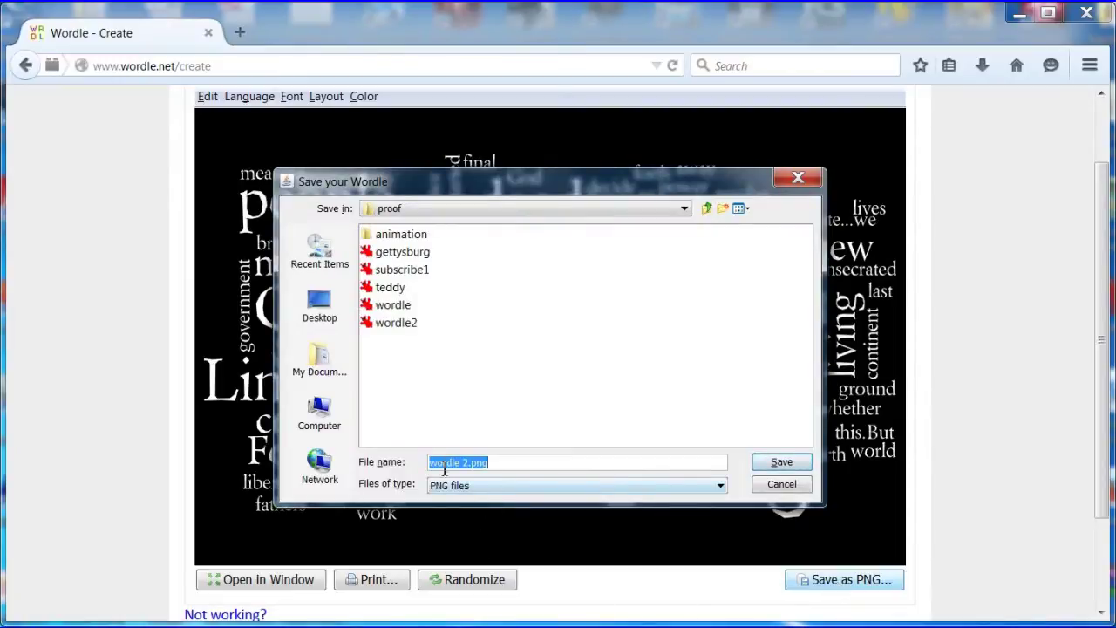
Step: Save the word cloud as word.png in the proof folder
left_click(462, 462)
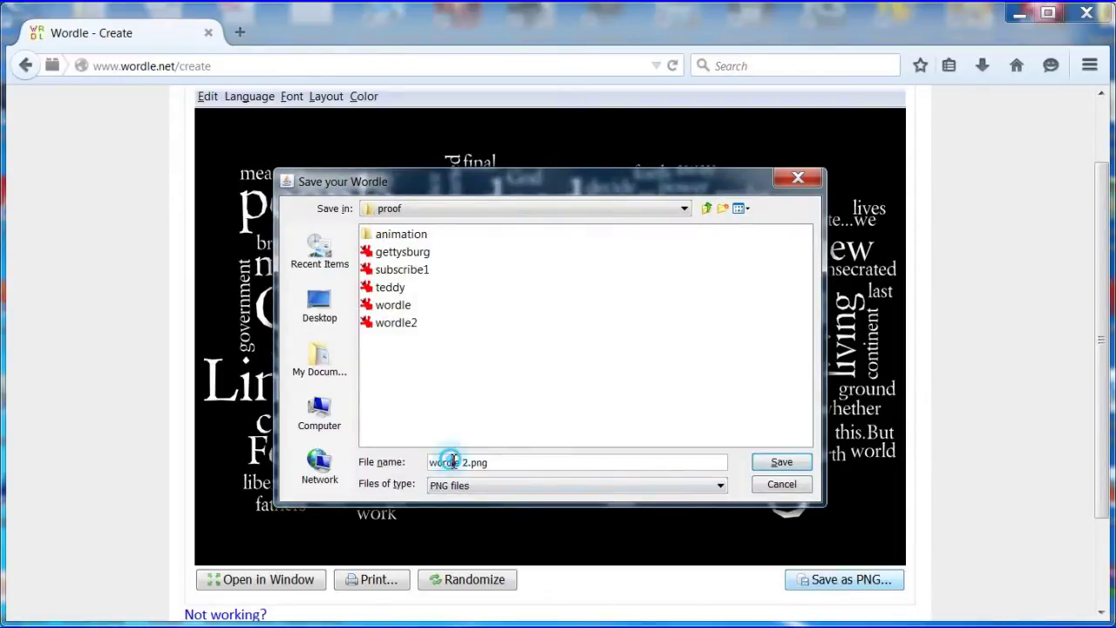
key("BackSpace")
type("3")
key("BackSpace")
key("BackSpace")
key("Delete")
key("Delete")
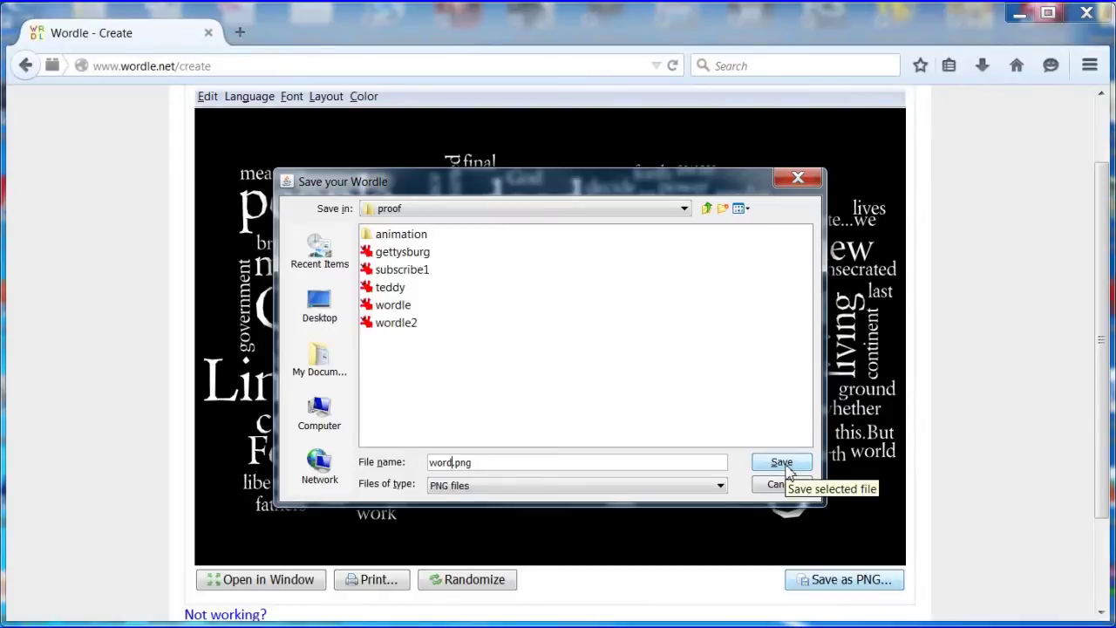
left_click(790, 471)
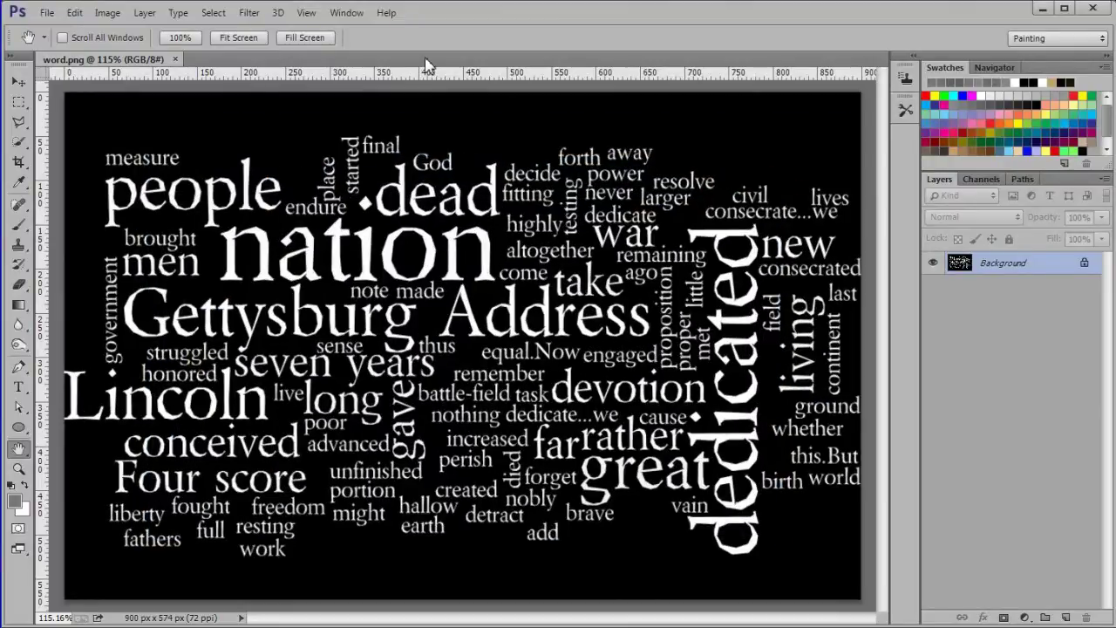
Step: Resample the word cloud image to 300 ppi, making it 3750 × 2392 px
left_click(108, 13)
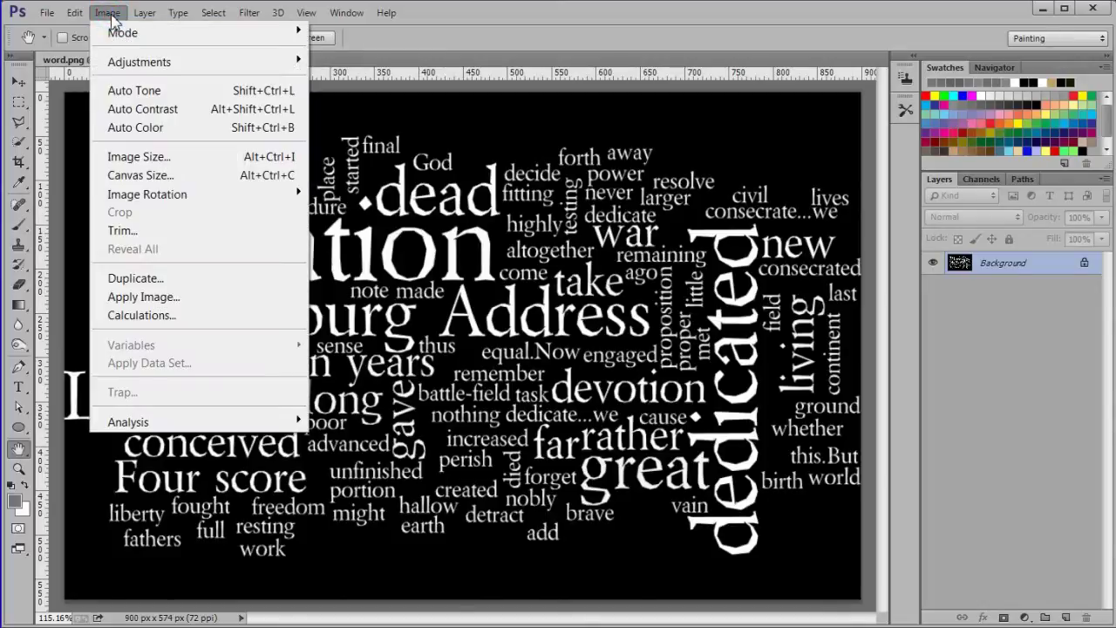
left_click(181, 156)
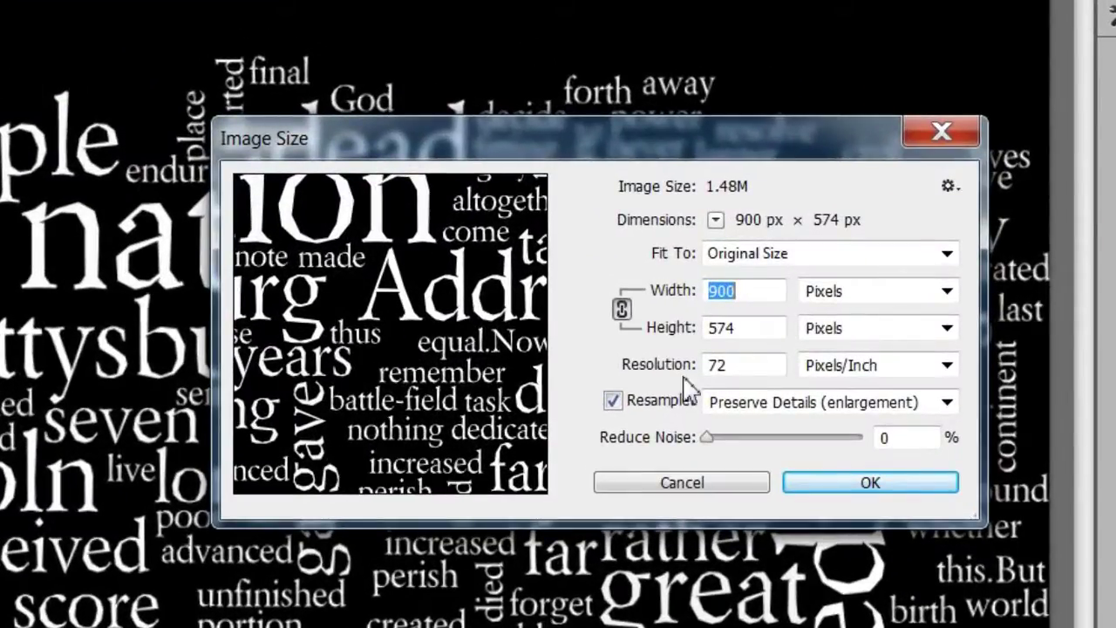
double_click(719, 364)
type("30")
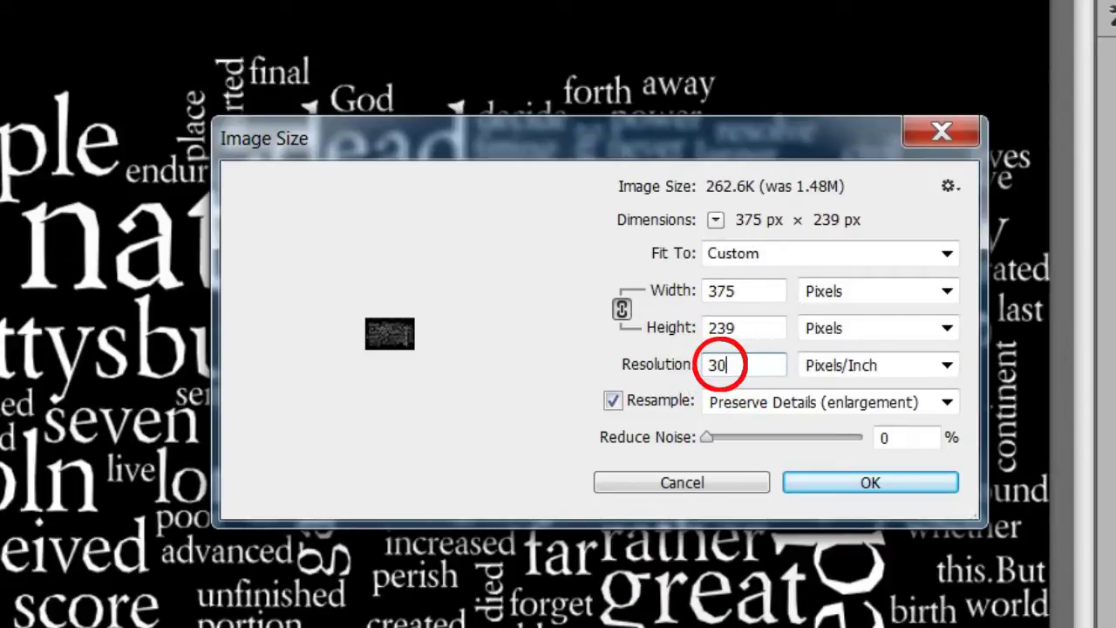
type("0")
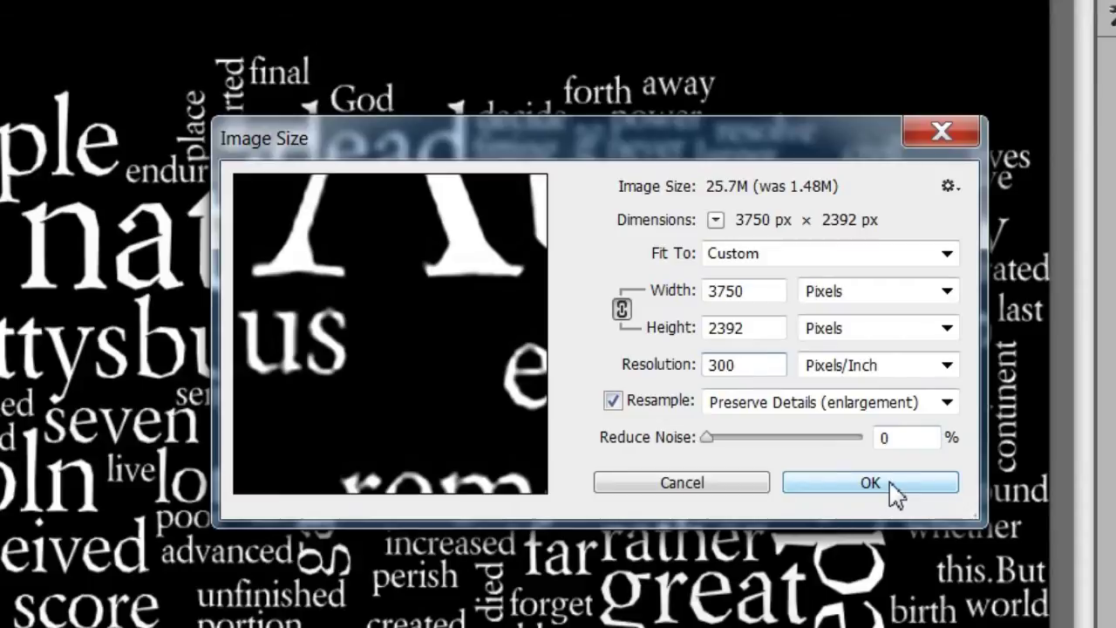
left_click(891, 482)
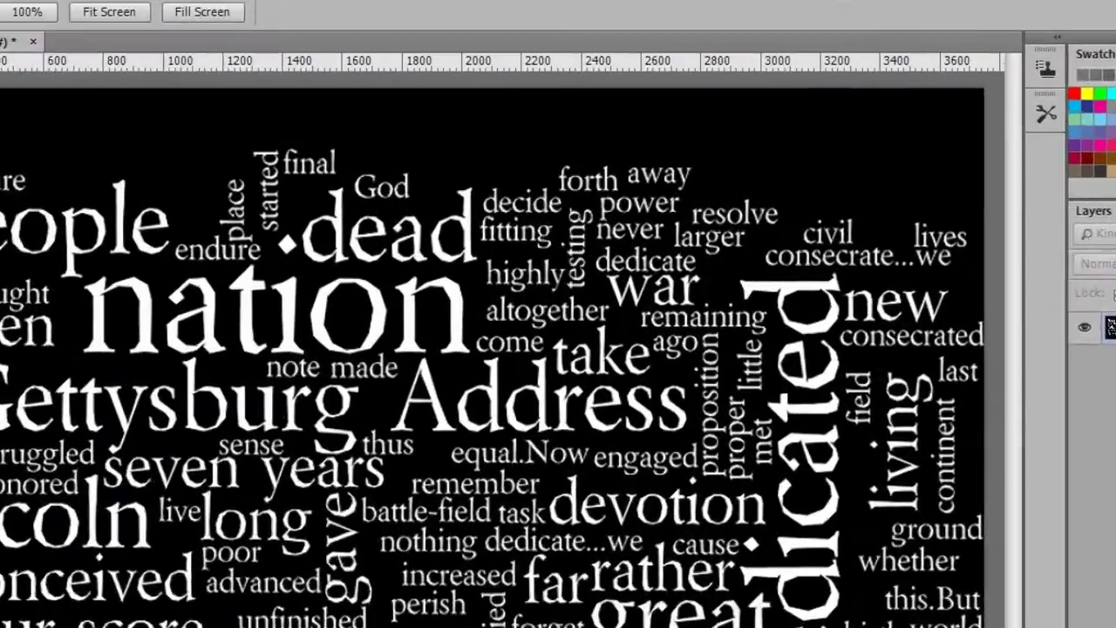
double_click(1009, 267)
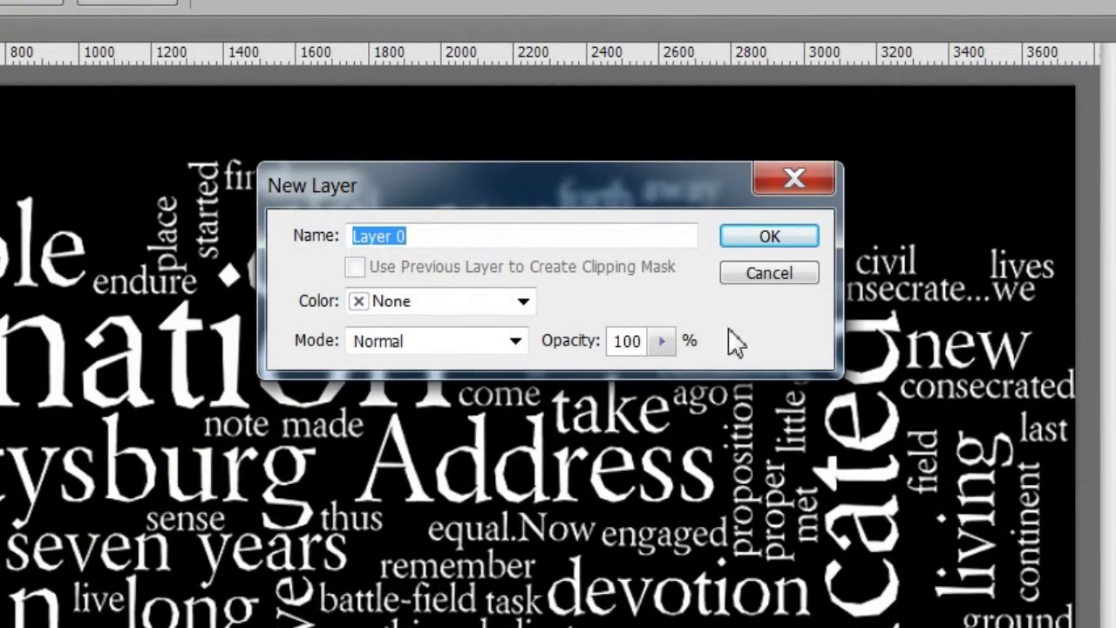
Step: Name the unlocked background layer 'letters' and confirm it
type("letters")
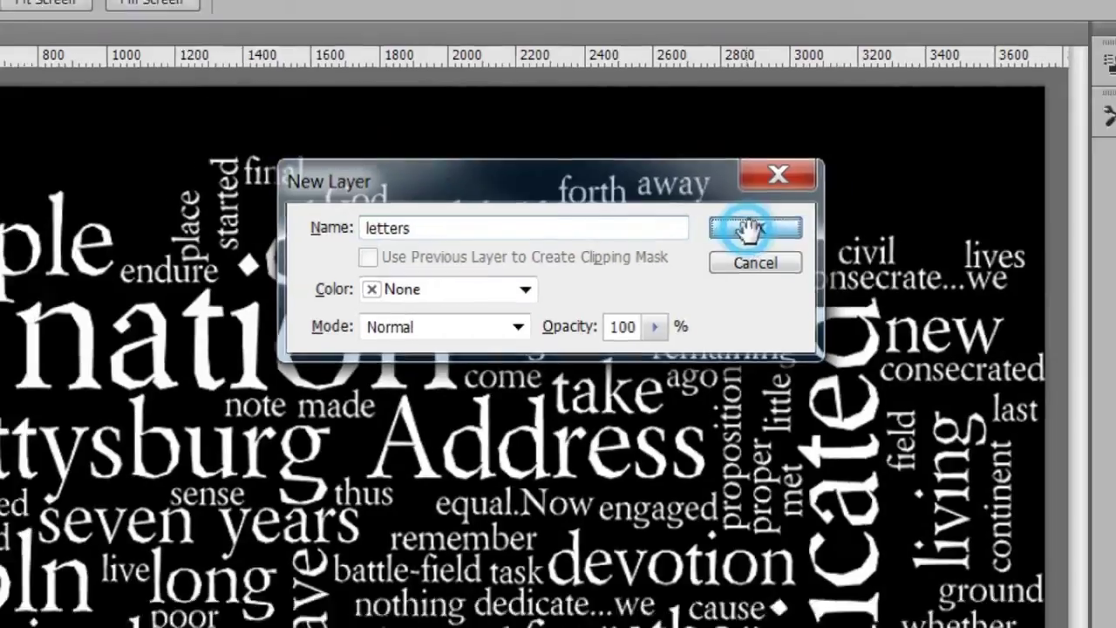
left_click(766, 242)
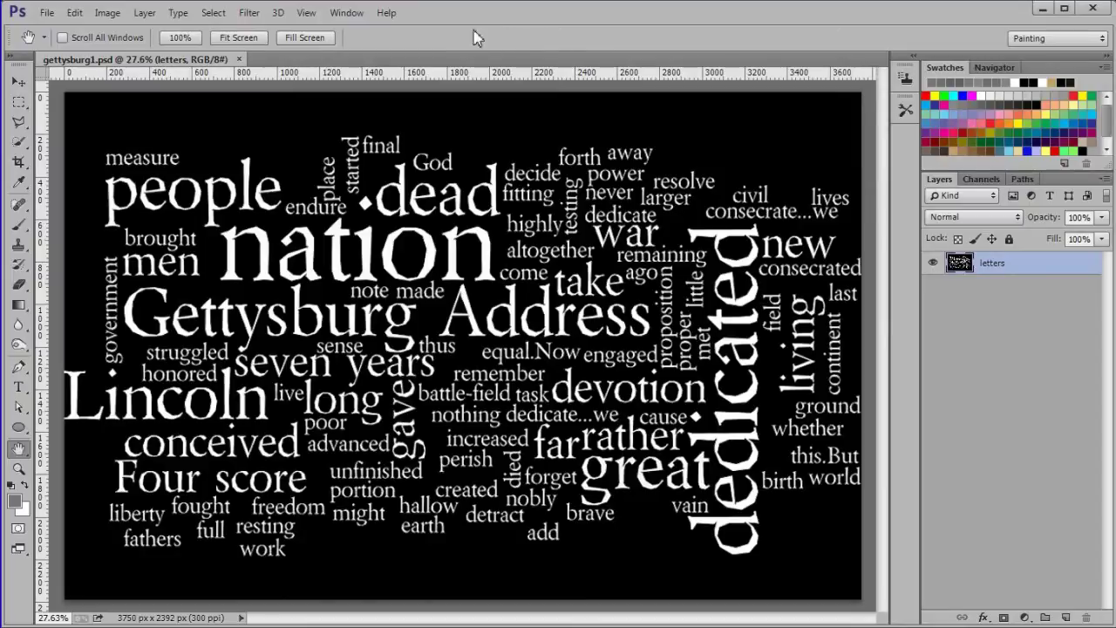
left_click(215, 14)
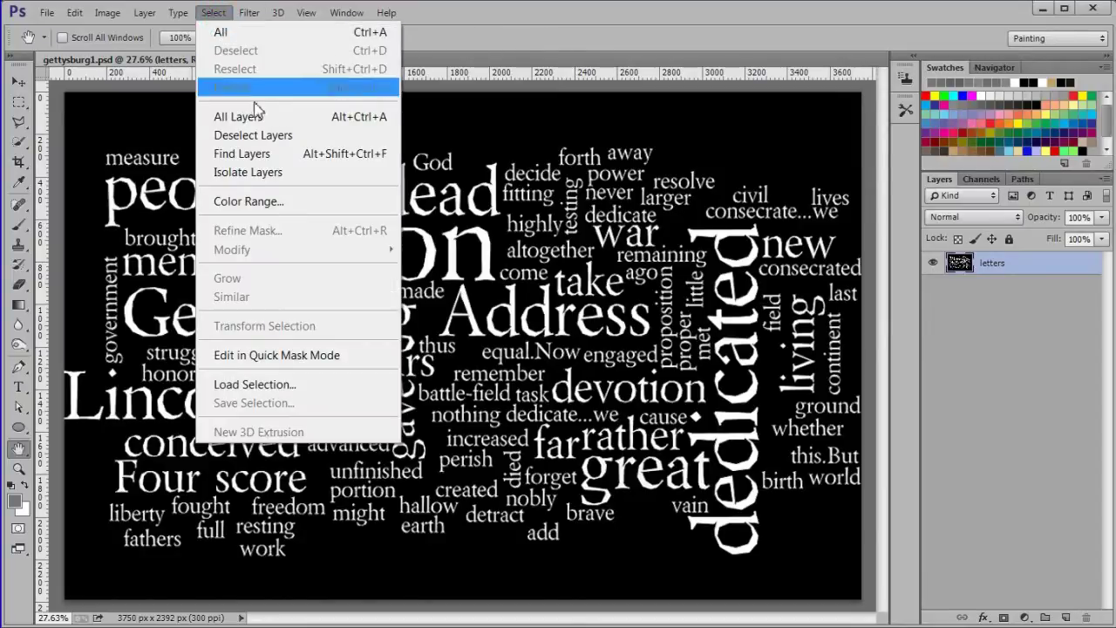
Step: Select the white words via Color Range (Shadows, fuzziness 0, inverted) and copy them to a new layer
left_click(311, 200)
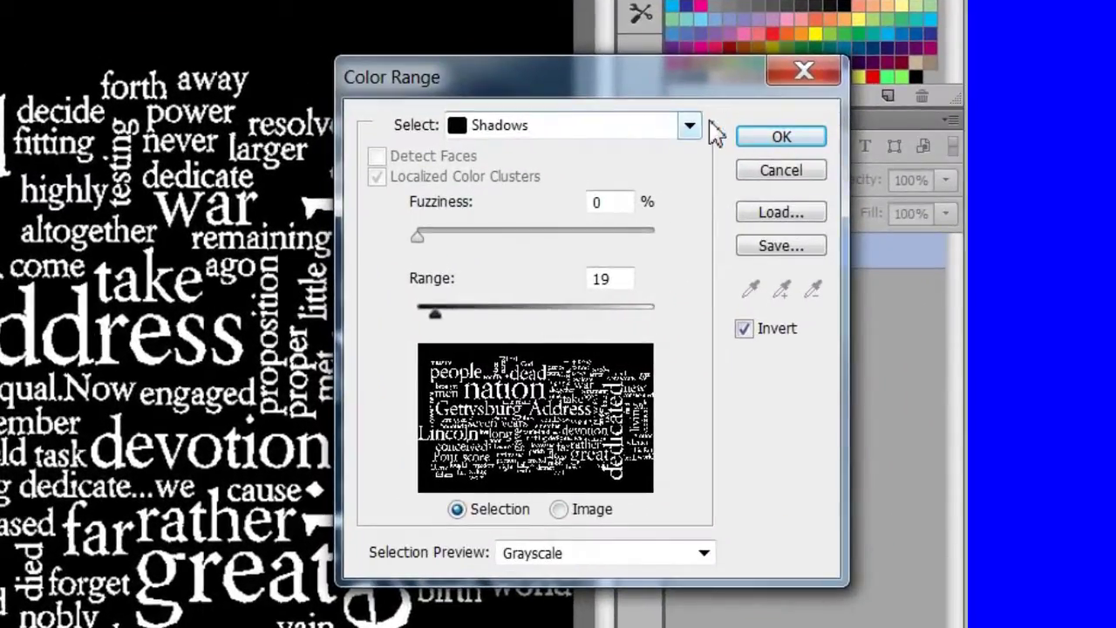
left_click(690, 129)
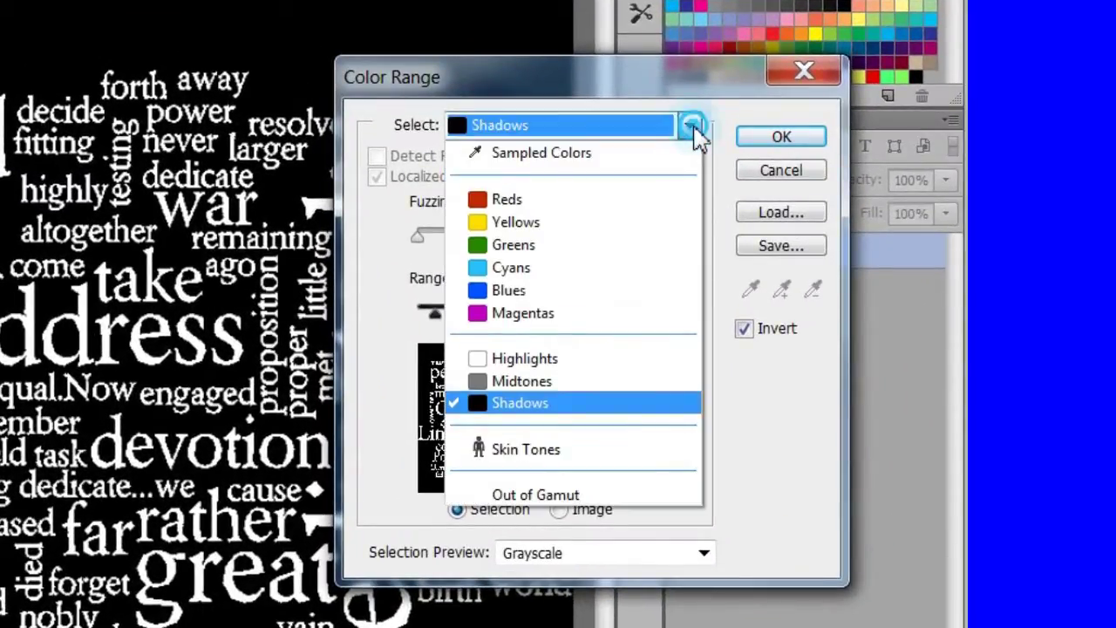
left_click(690, 129)
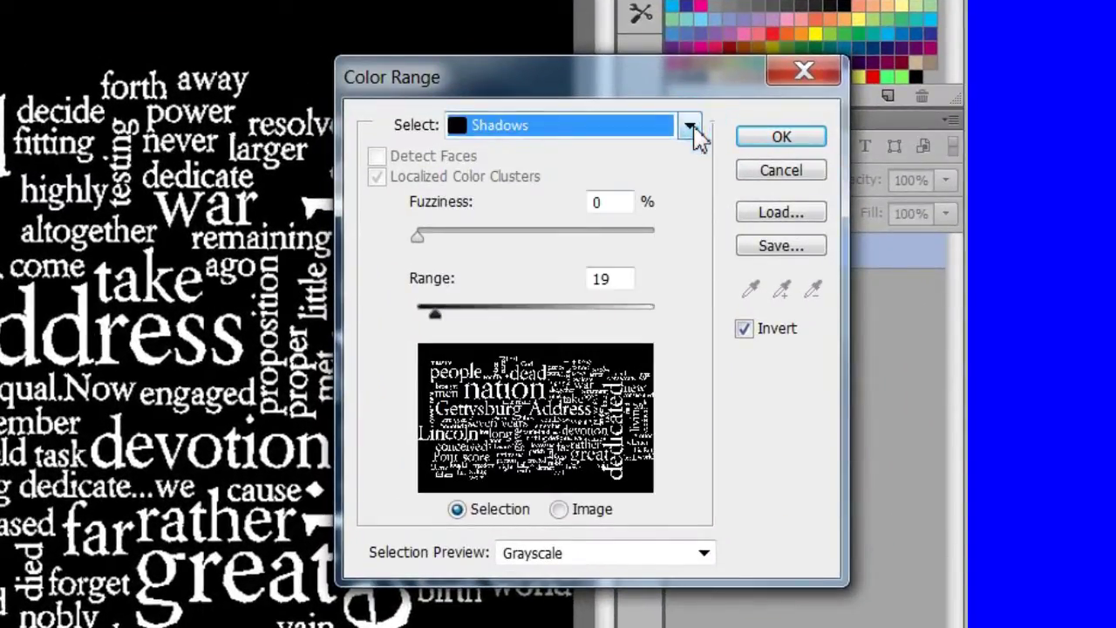
left_click(419, 241)
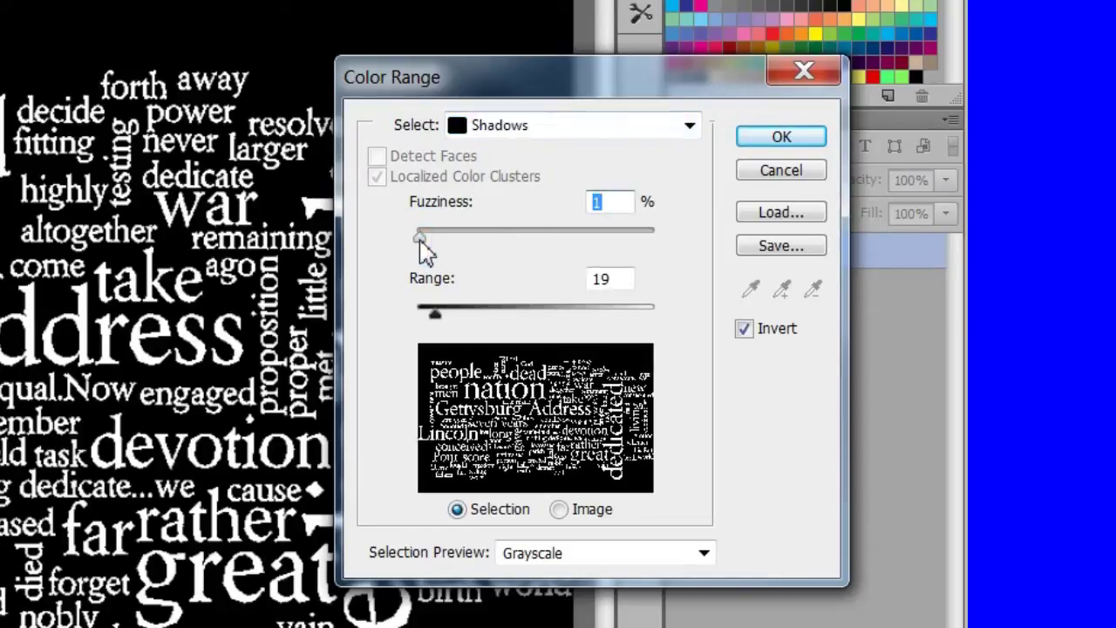
left_click_drag(419, 242, 415, 244)
left_click_drag(436, 317, 439, 316)
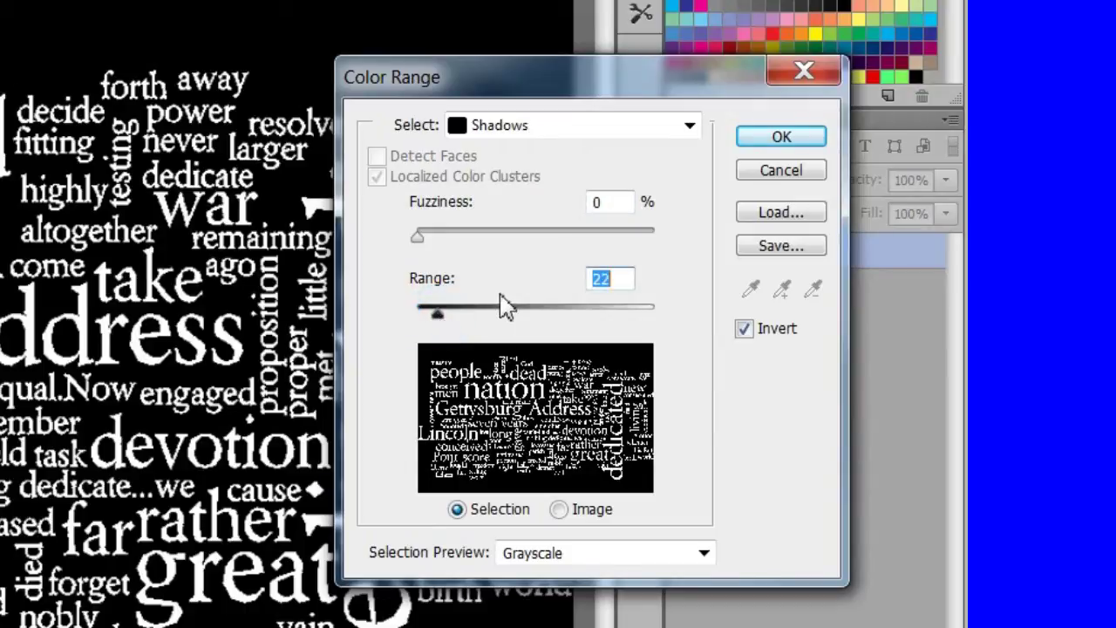
key("Down")
key("Down")
key("Down")
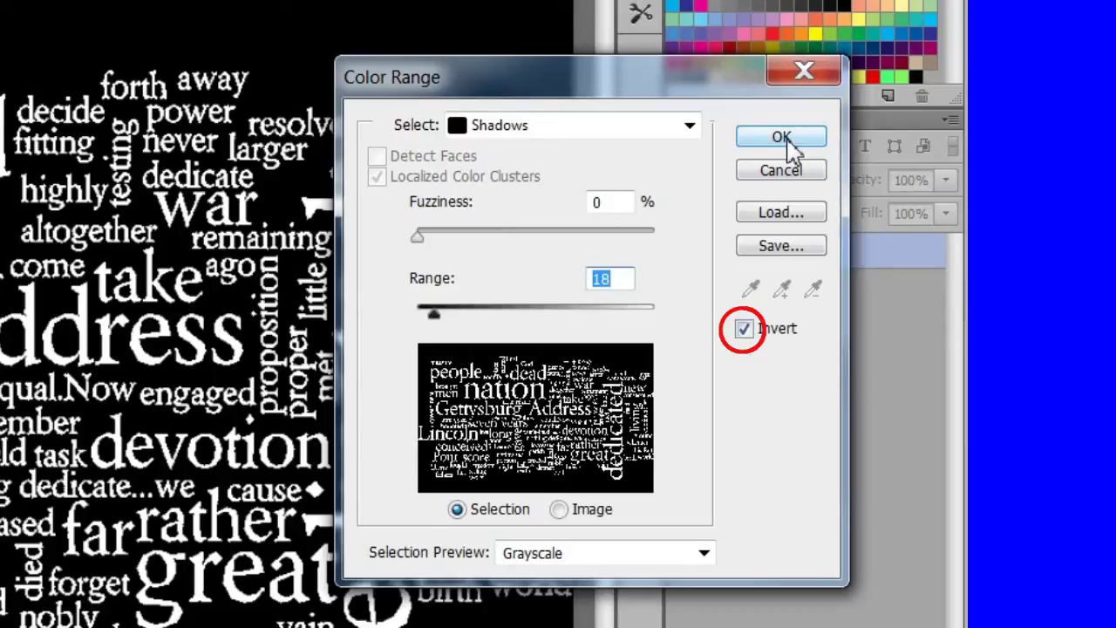
left_click(788, 139)
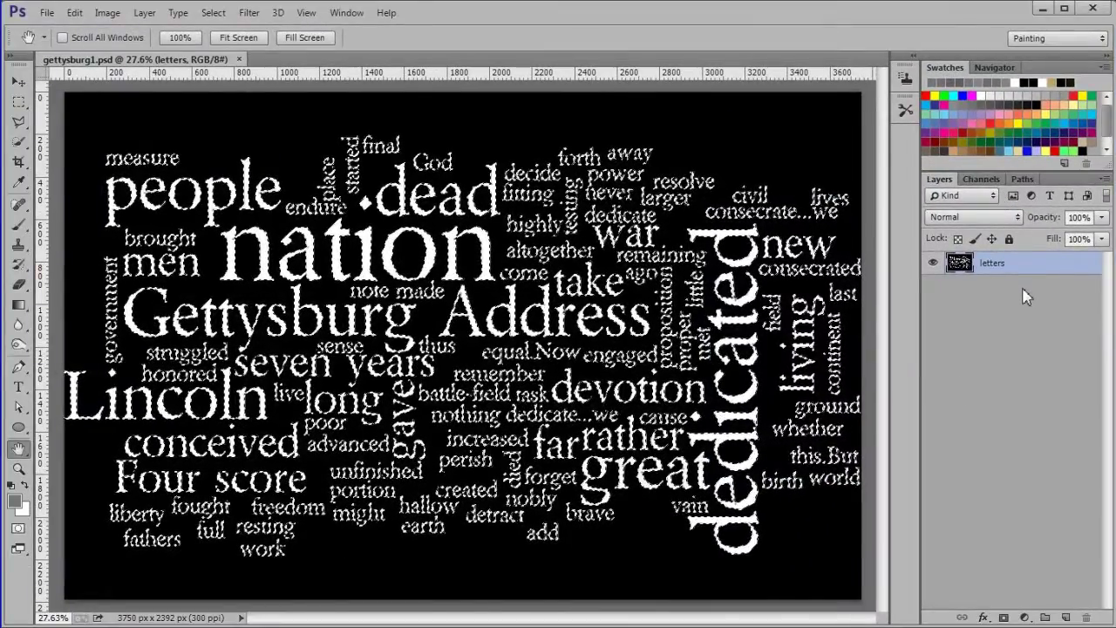
key("ctrl+j")
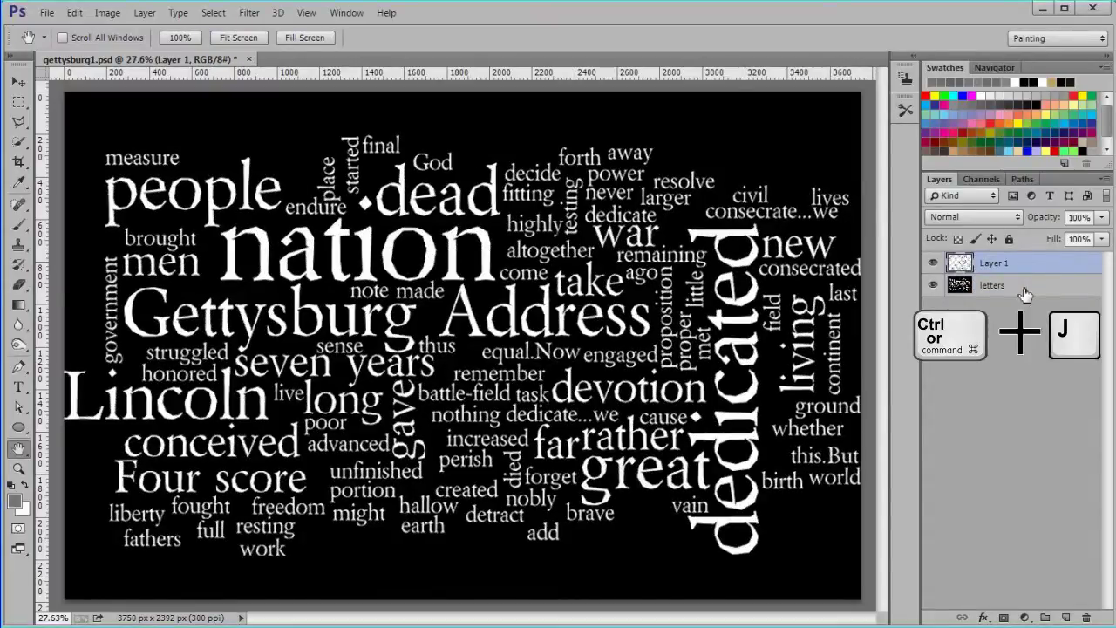
Step: Name the copied word layer 'letters' and reset colours to default black and white
double_click(996, 264)
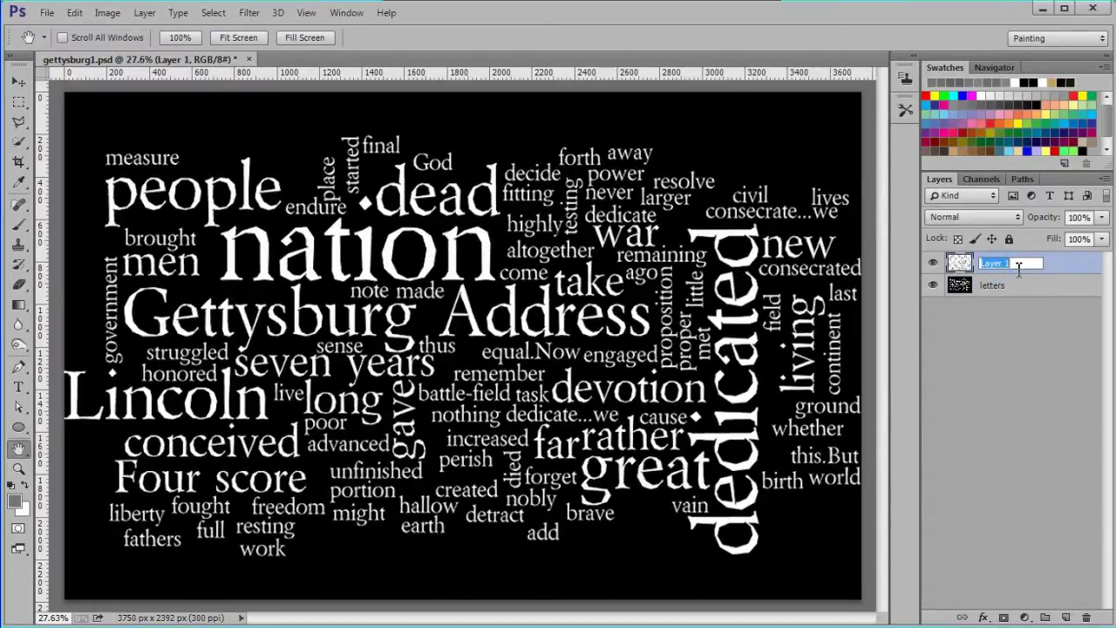
type("letters")
key("Return")
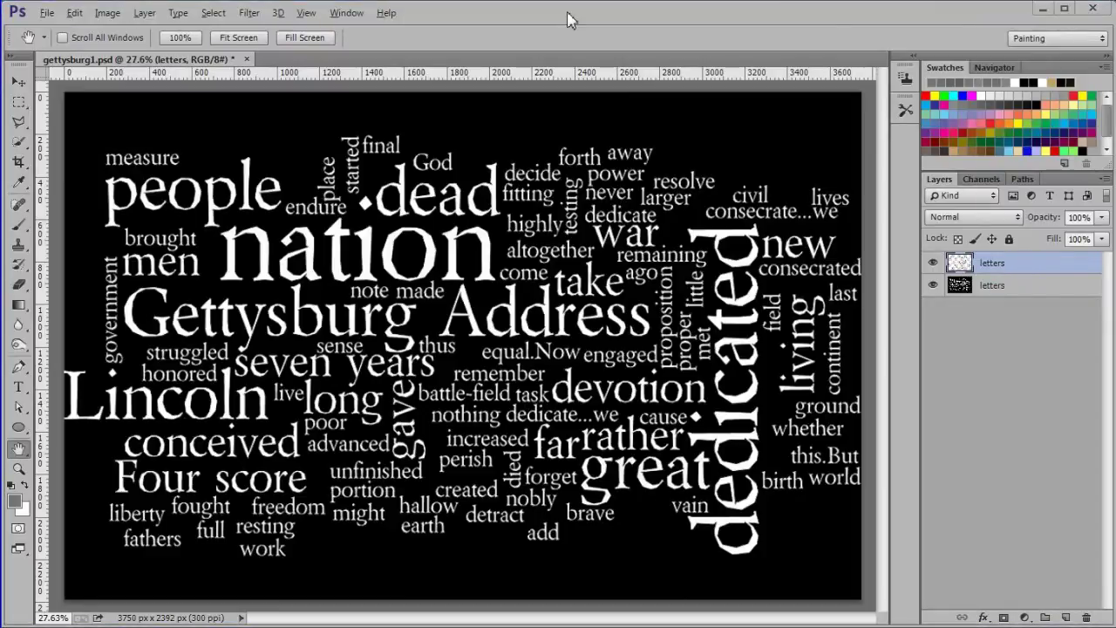
key("d")
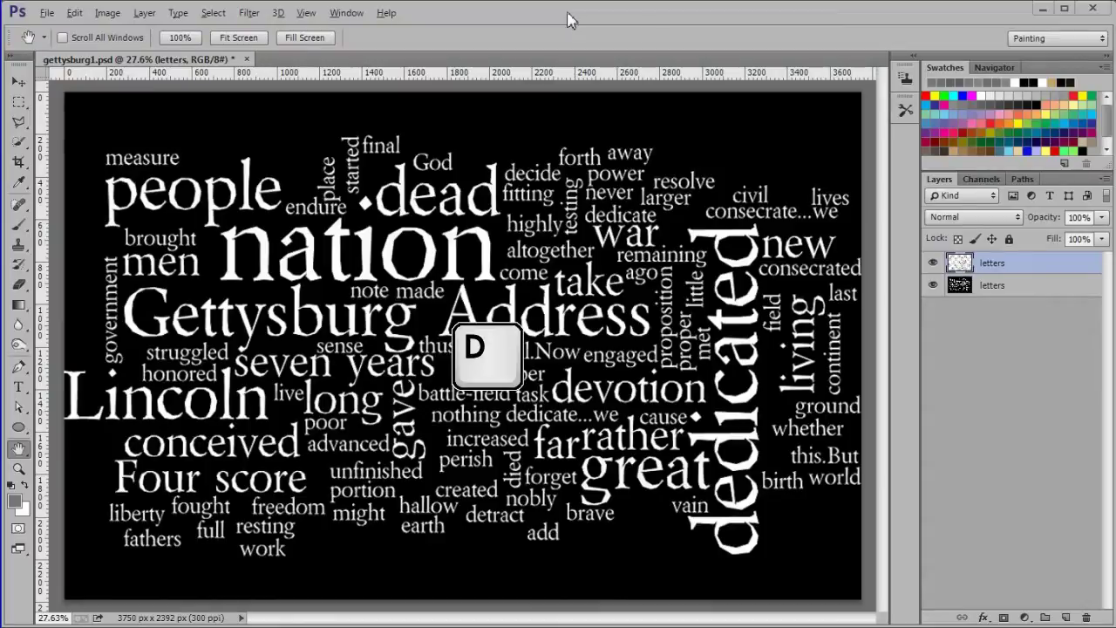
key("d")
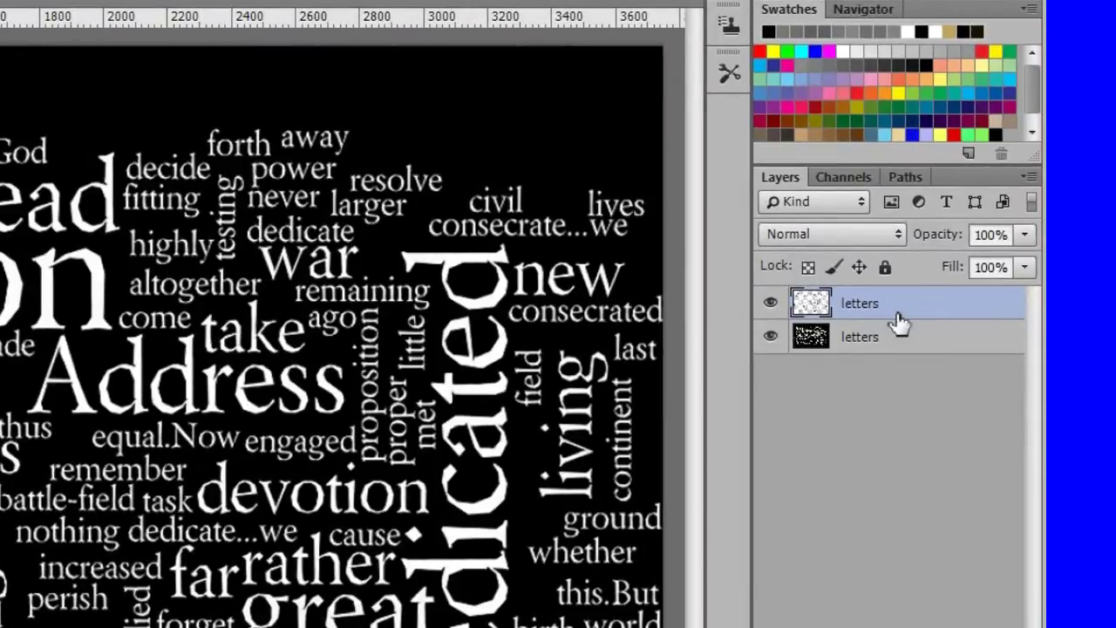
Step: Fill the lower word layer with solid black, rename it bg, and fit the image on screen
left_click(905, 343)
key("alt+BackSpace")
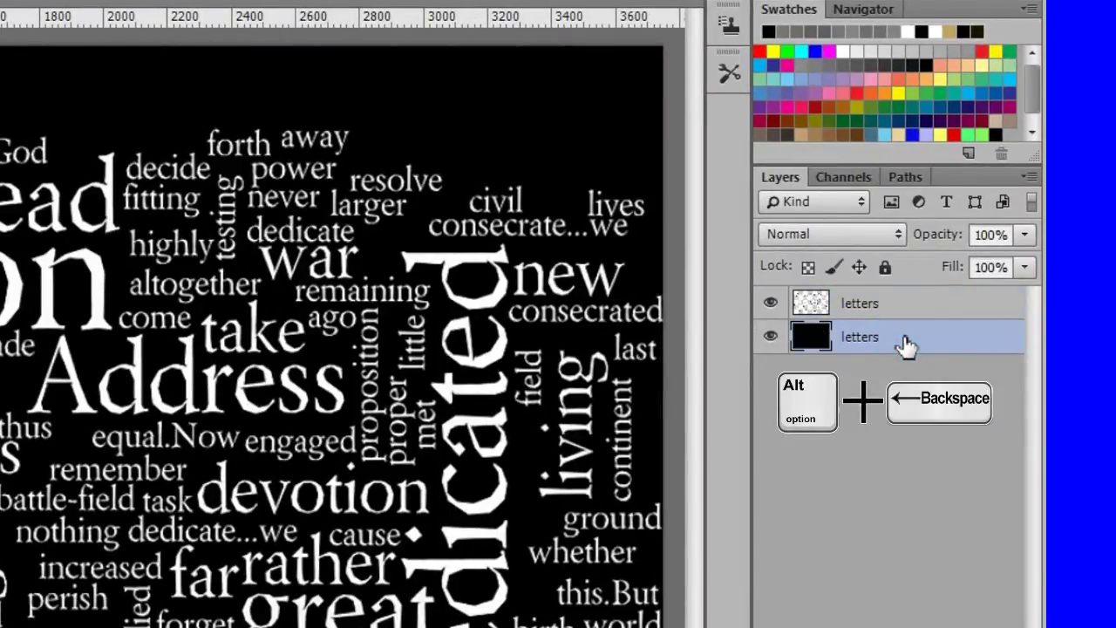
double_click(860, 340)
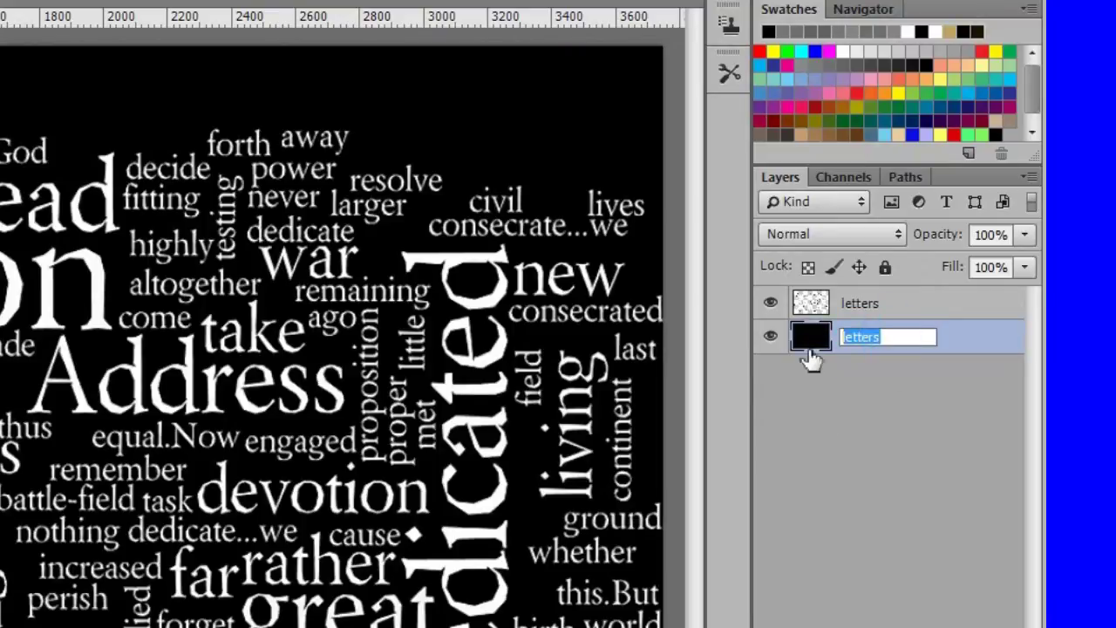
type("bg")
key("Return")
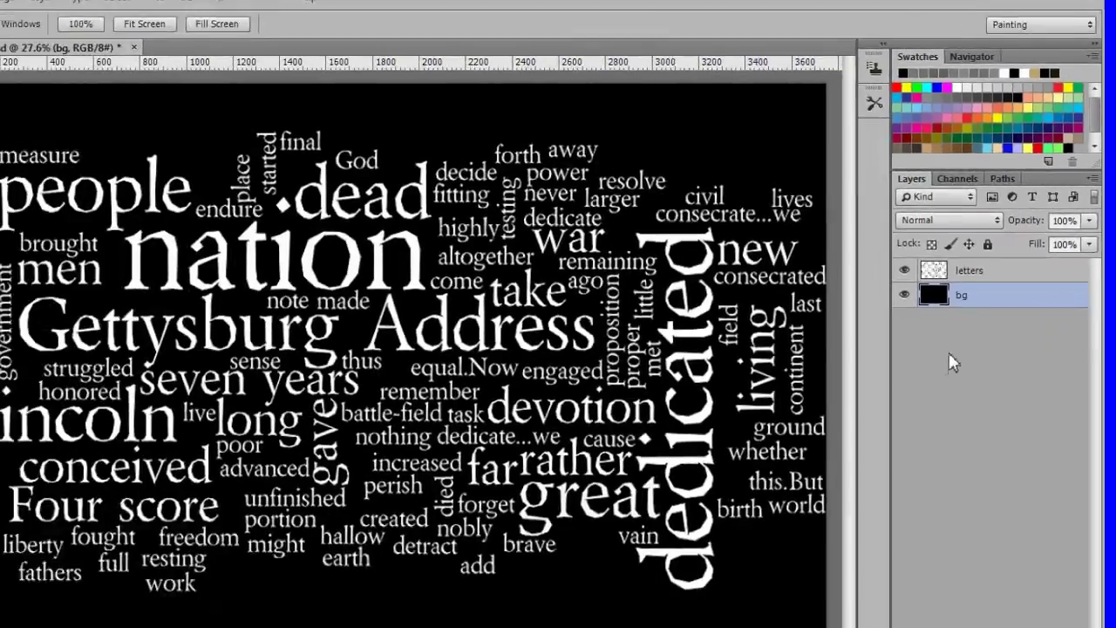
key("ctrl+minus")
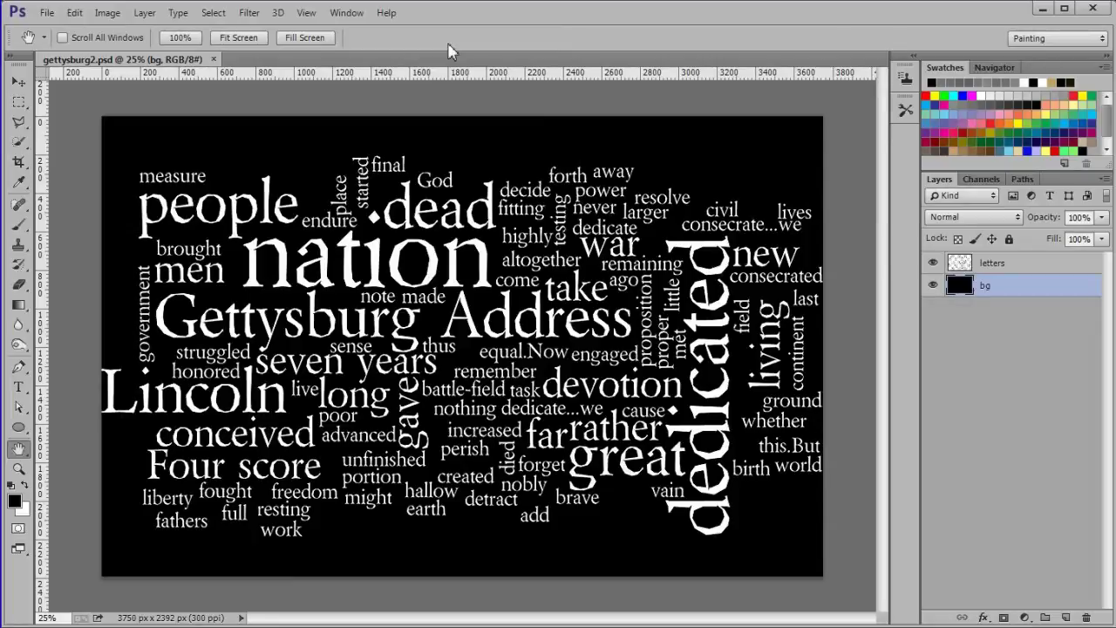
Step: Distort the letters layer, stretching its top and bottom edges to about 117% height
left_click(1000, 264)
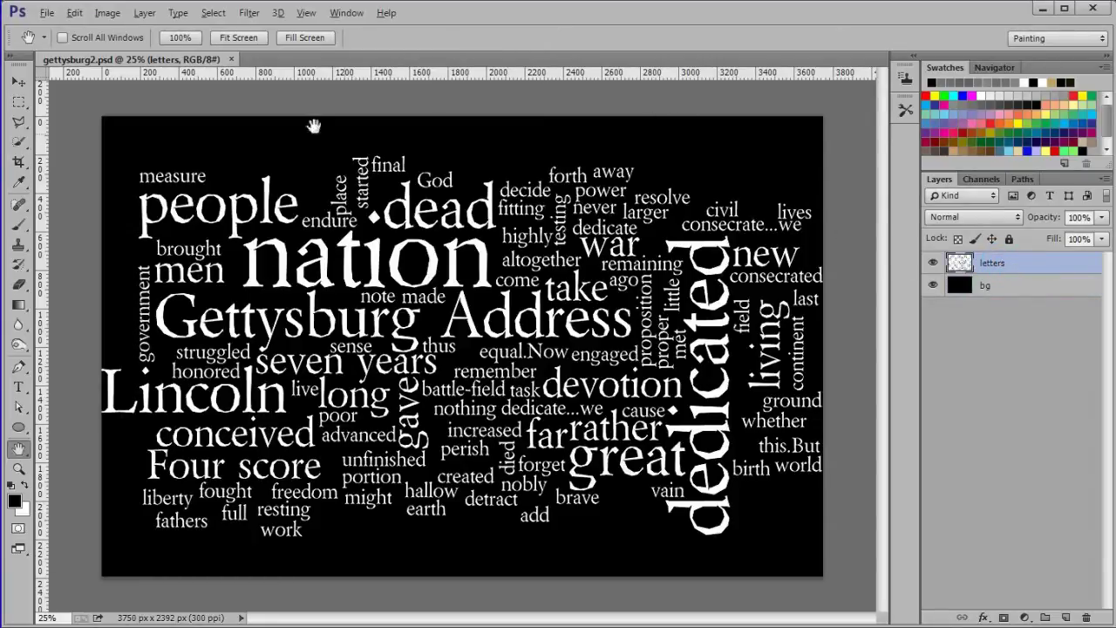
left_click(75, 13)
mouse_move(133, 331)
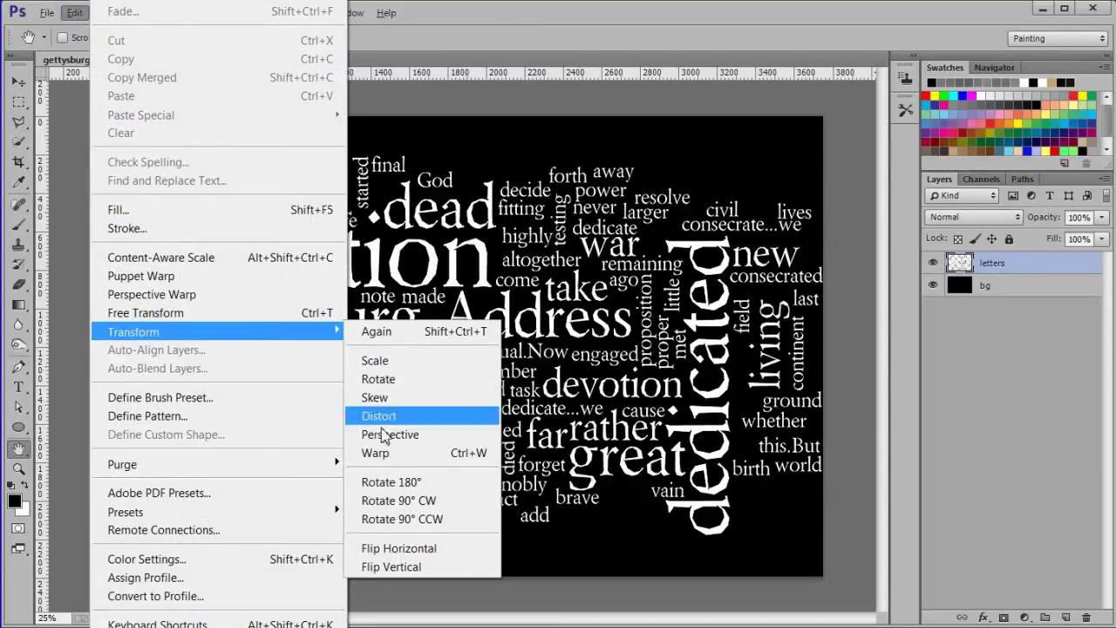
left_click(417, 422)
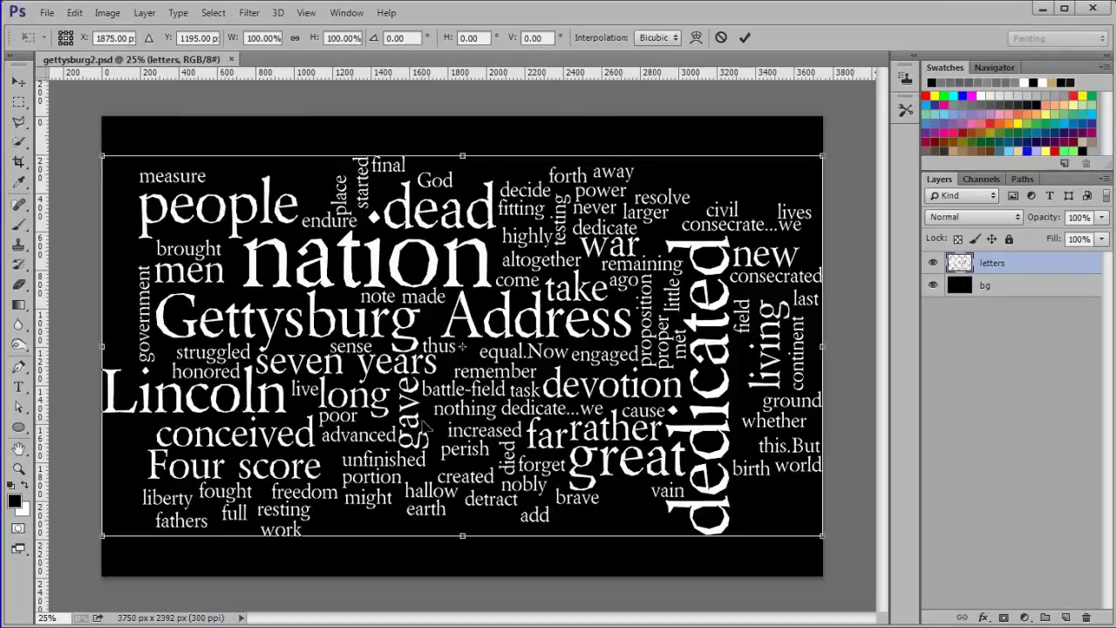
left_click_drag(465, 160, 464, 127)
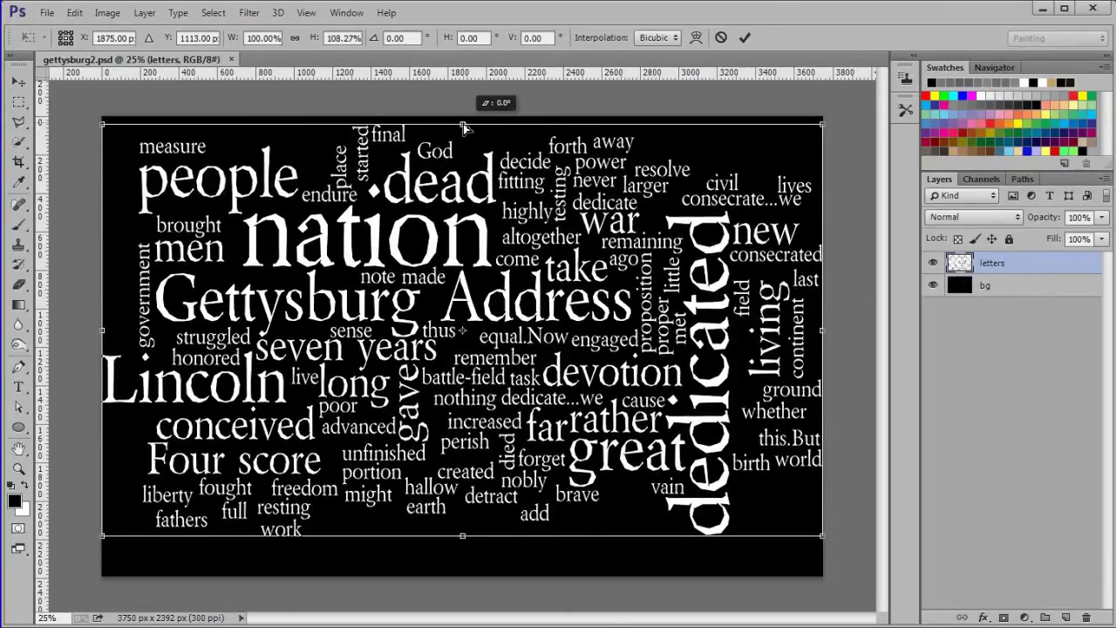
left_click_drag(462, 535, 466, 572)
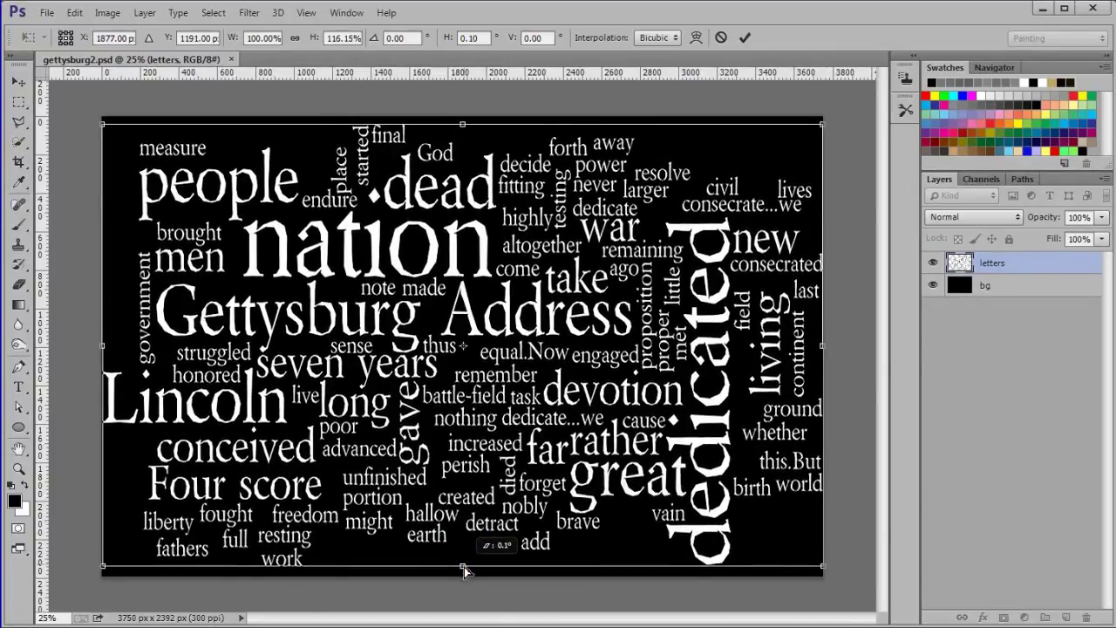
left_click_drag(465, 571, 467, 573)
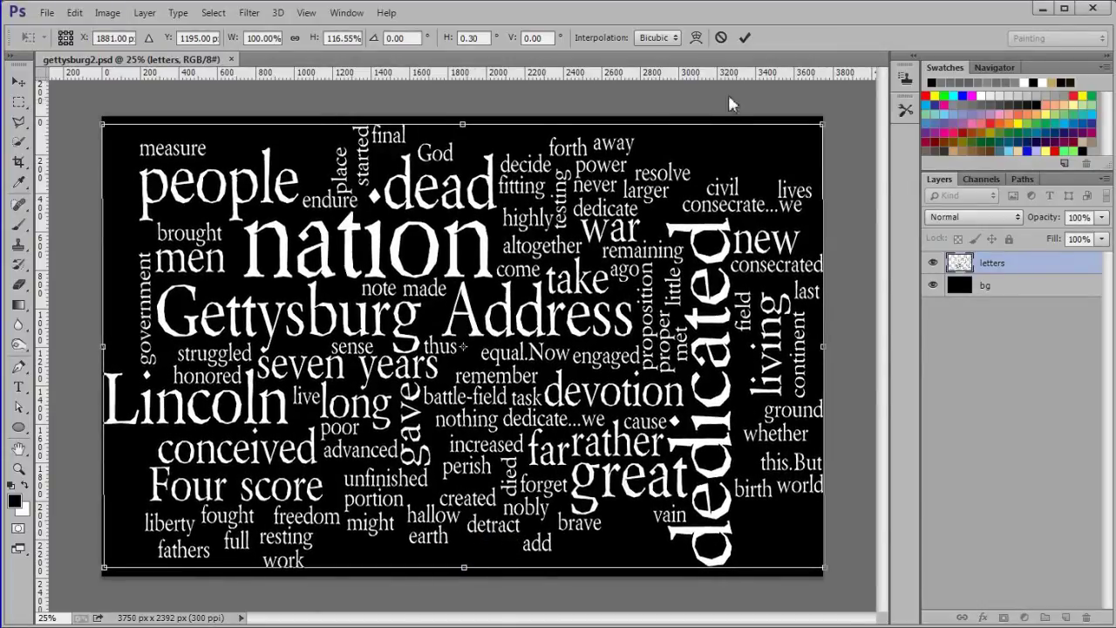
left_click(745, 37)
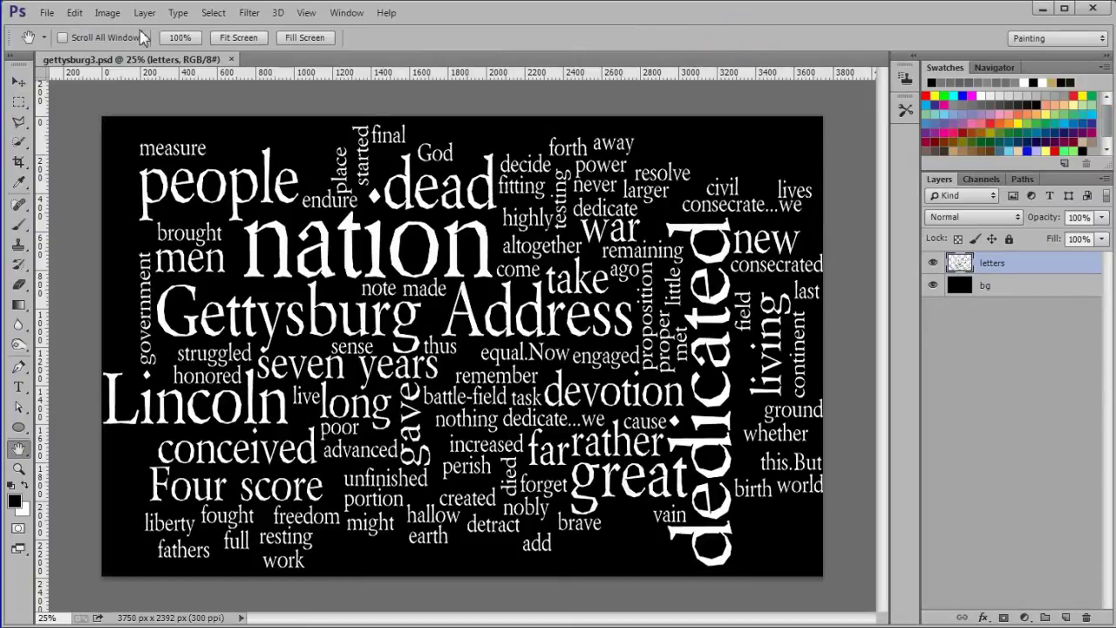
Step: Place the Abraham_Lincoln photo as an embedded image and commit its placement
left_click(47, 12)
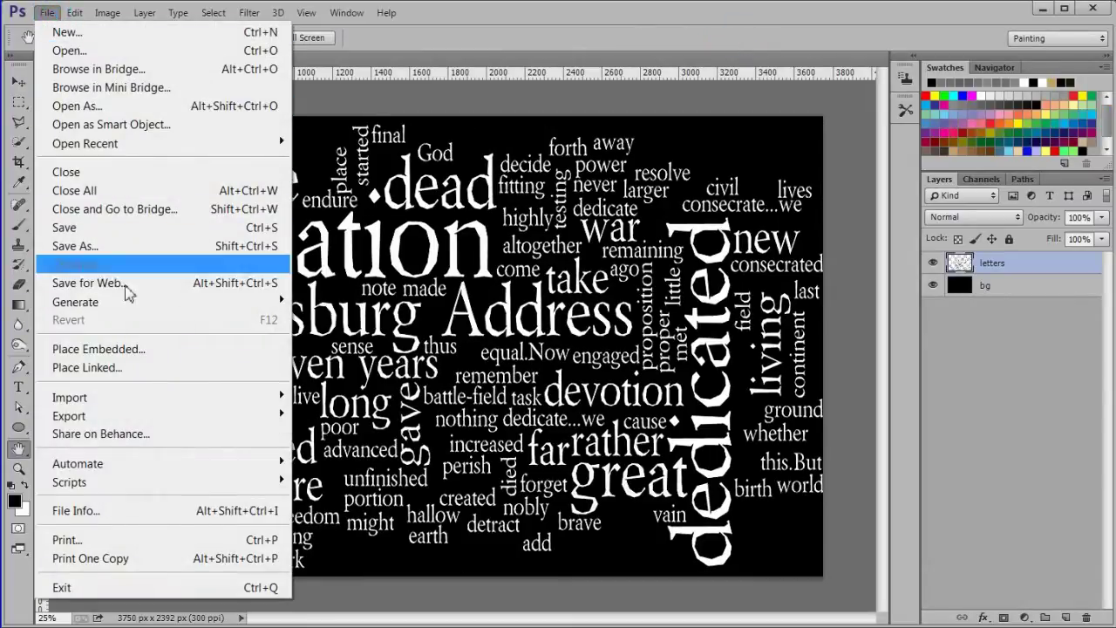
left_click(167, 349)
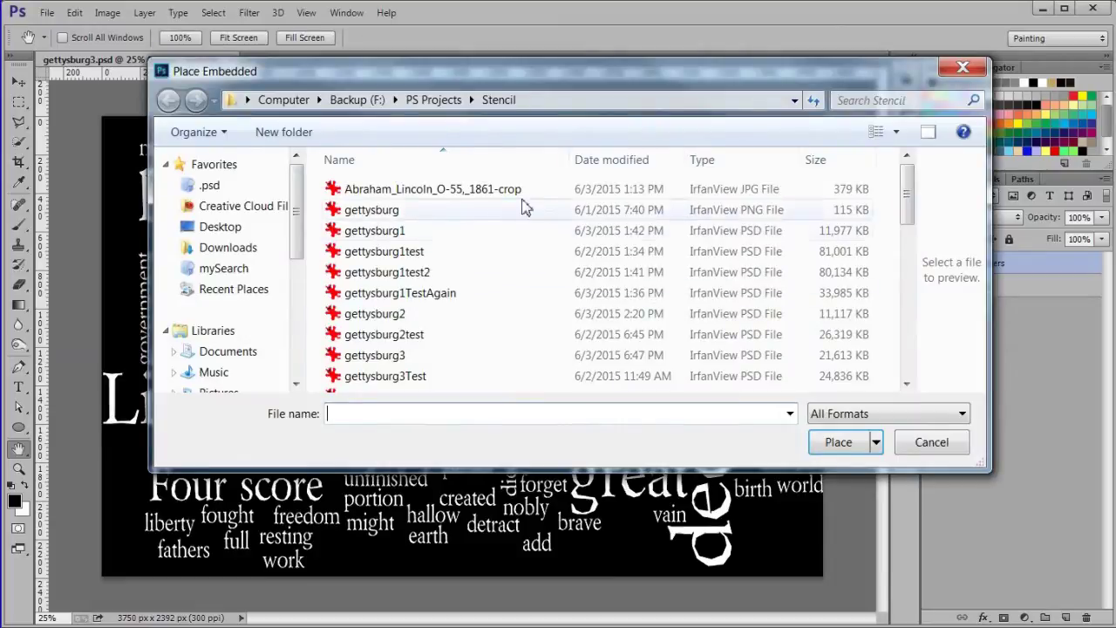
left_click(508, 189)
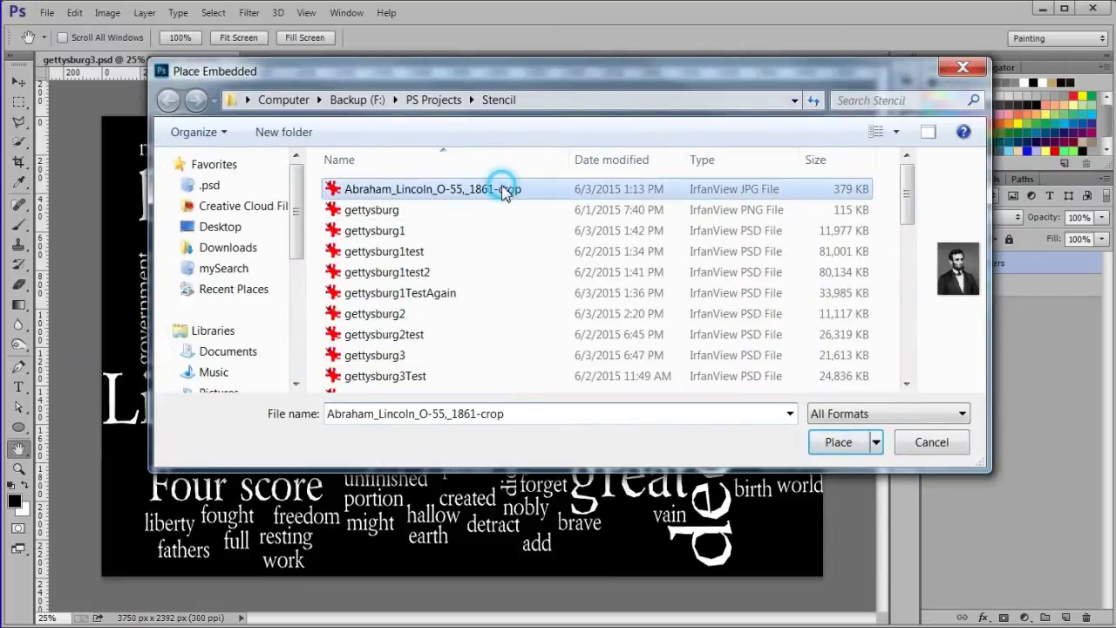
left_click(839, 441)
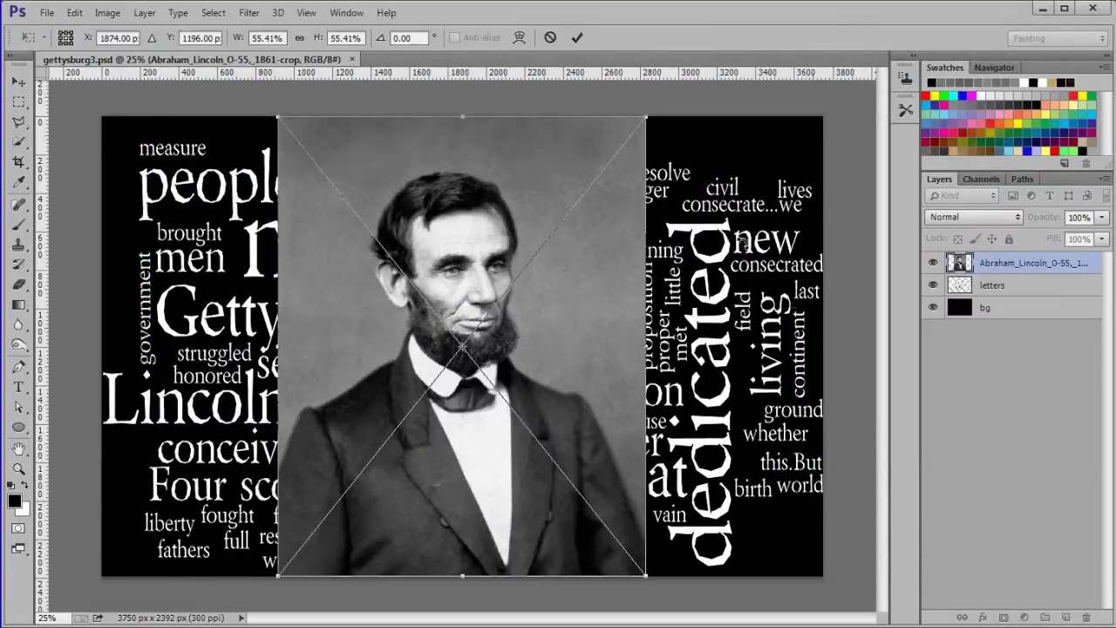
left_click(576, 38)
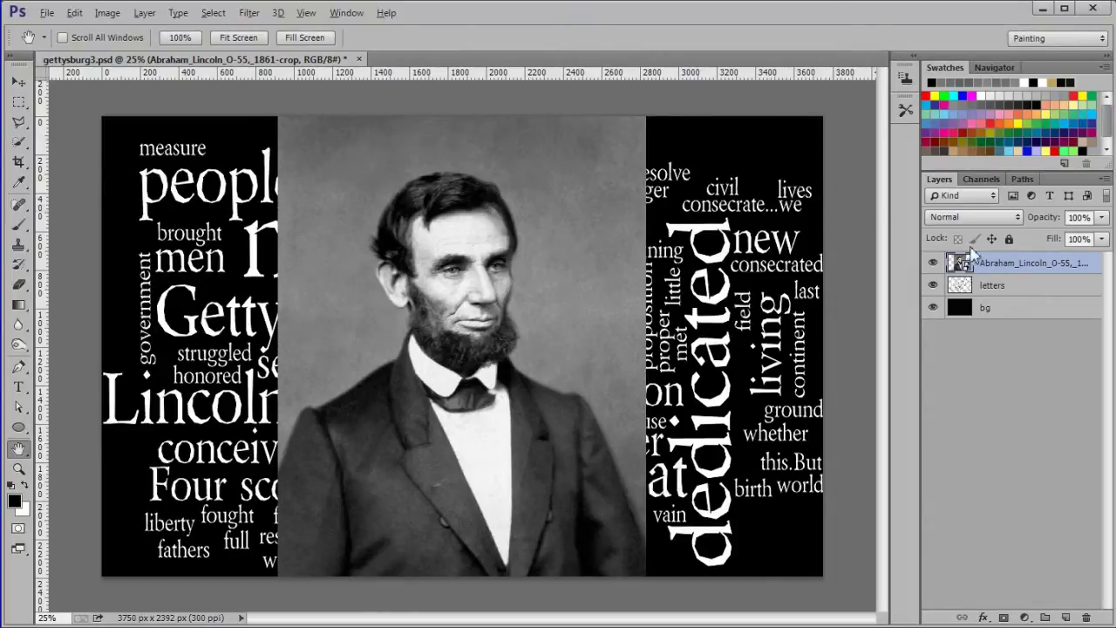
Step: Rename the placed photo layer to 'Lincoln' and rasterize it
double_click(1014, 263)
type("Lincoln")
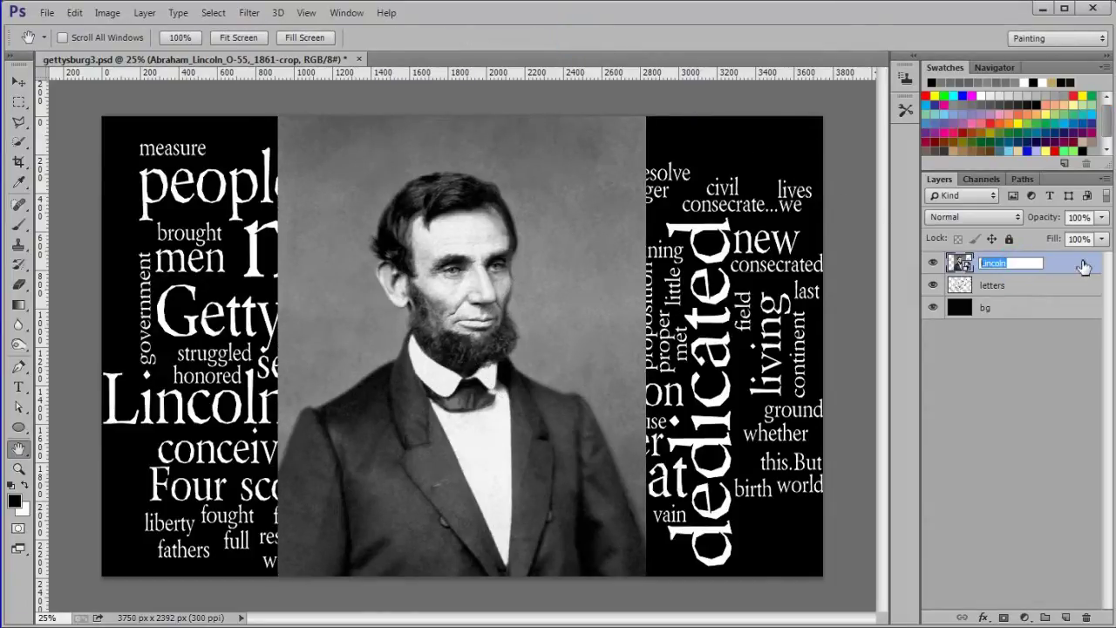
key("Return")
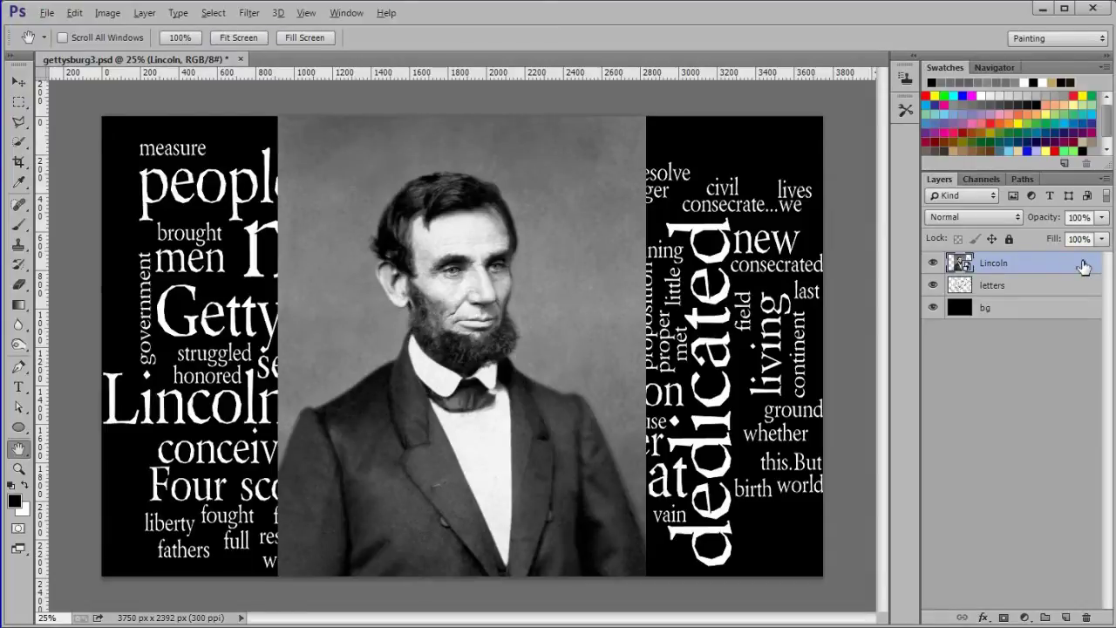
right_click(1083, 266)
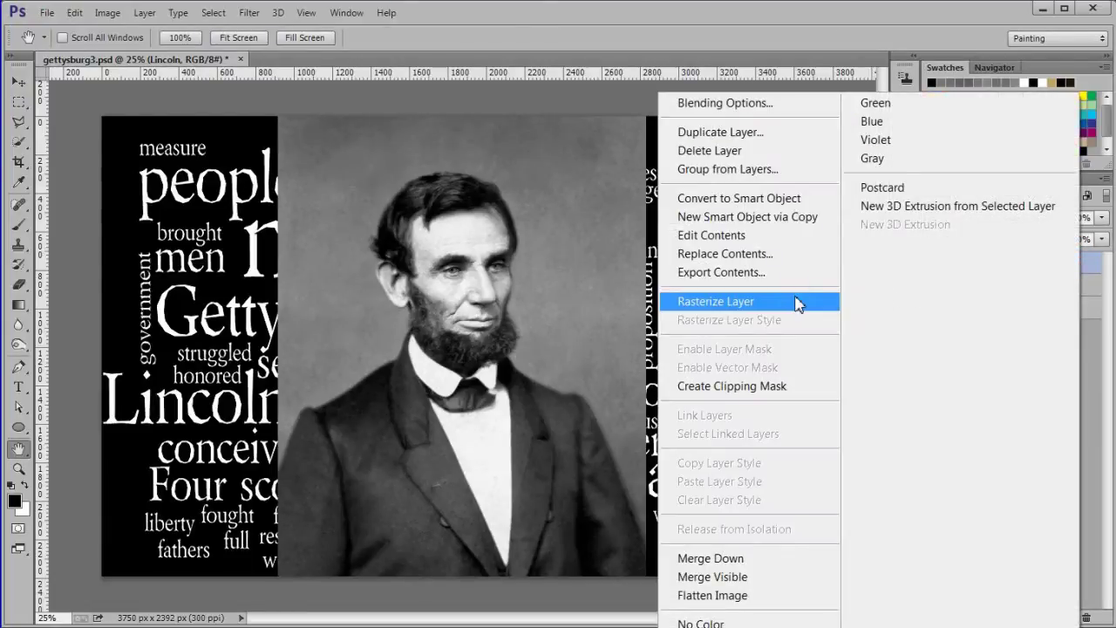
left_click(796, 303)
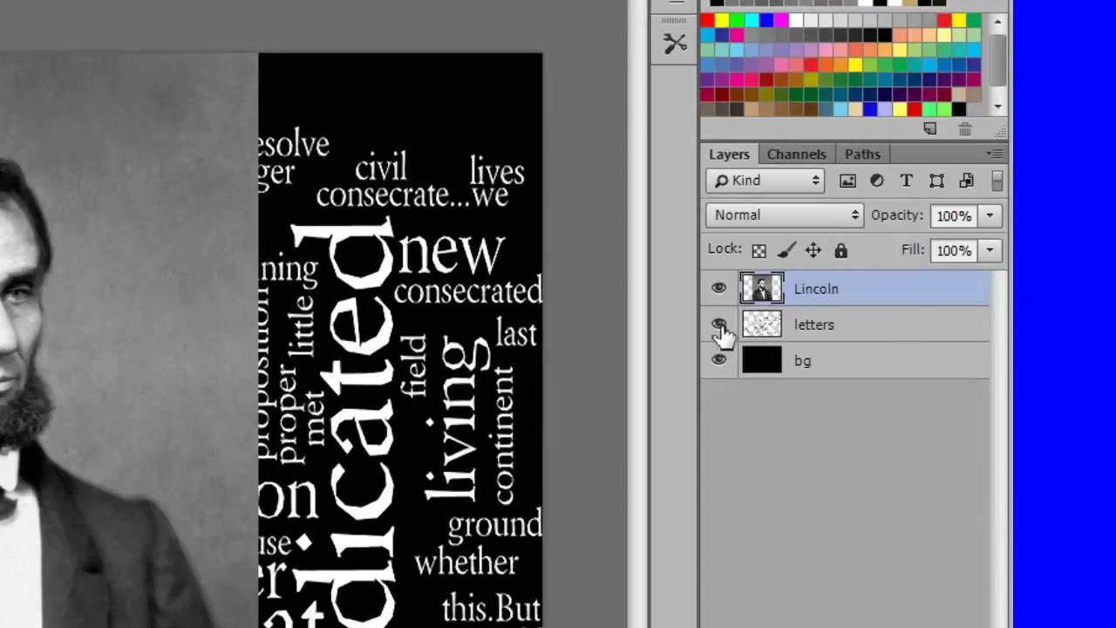
Step: Hide the letters and bg layers and add a new empty layer below Lincoln
left_click(934, 286)
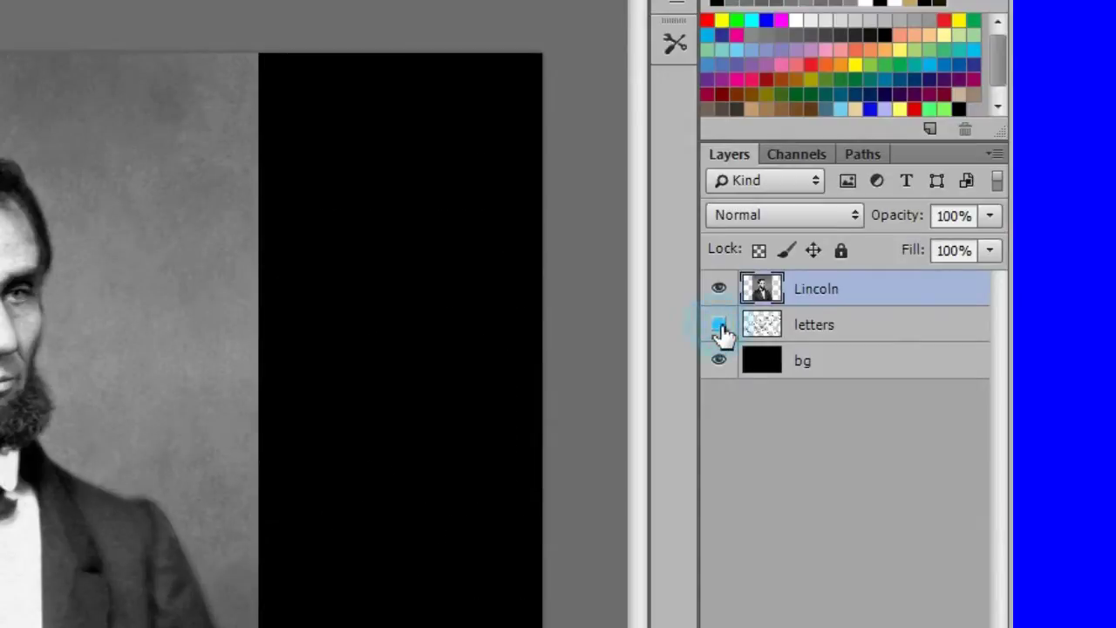
left_click(718, 360)
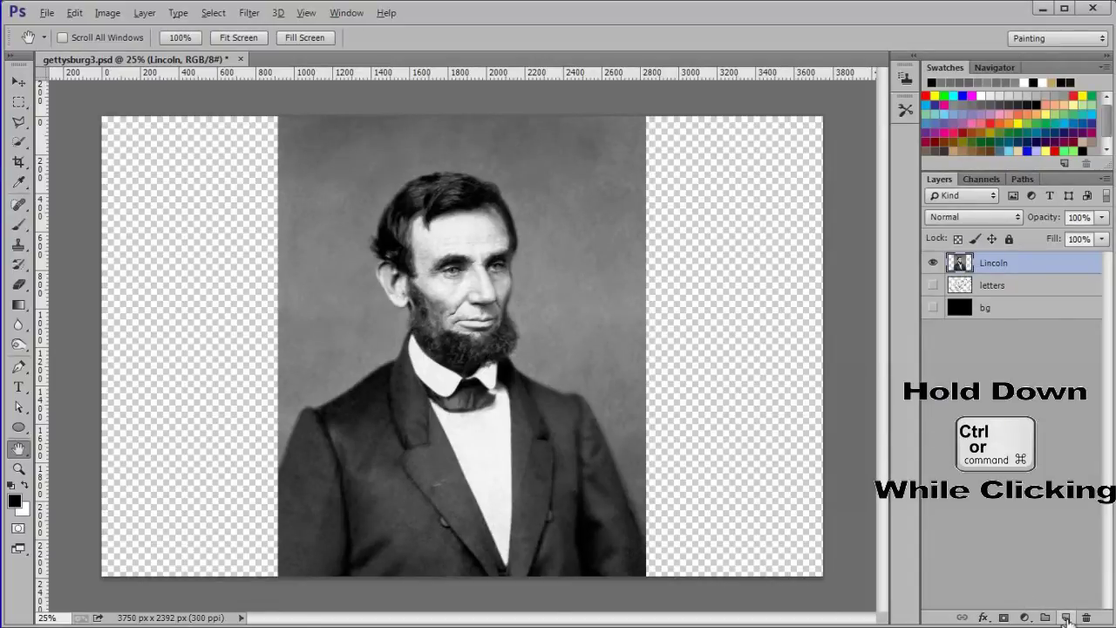
left_click(1066, 617, "ctrl")
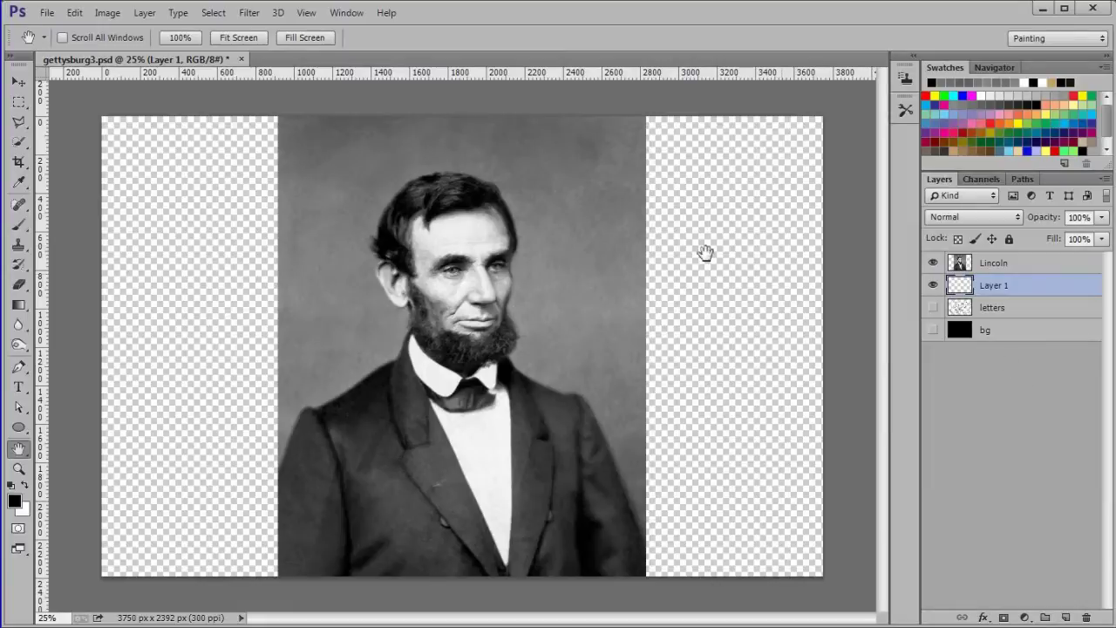
Step: Fill the new layer with 50% Gray
left_click(75, 14)
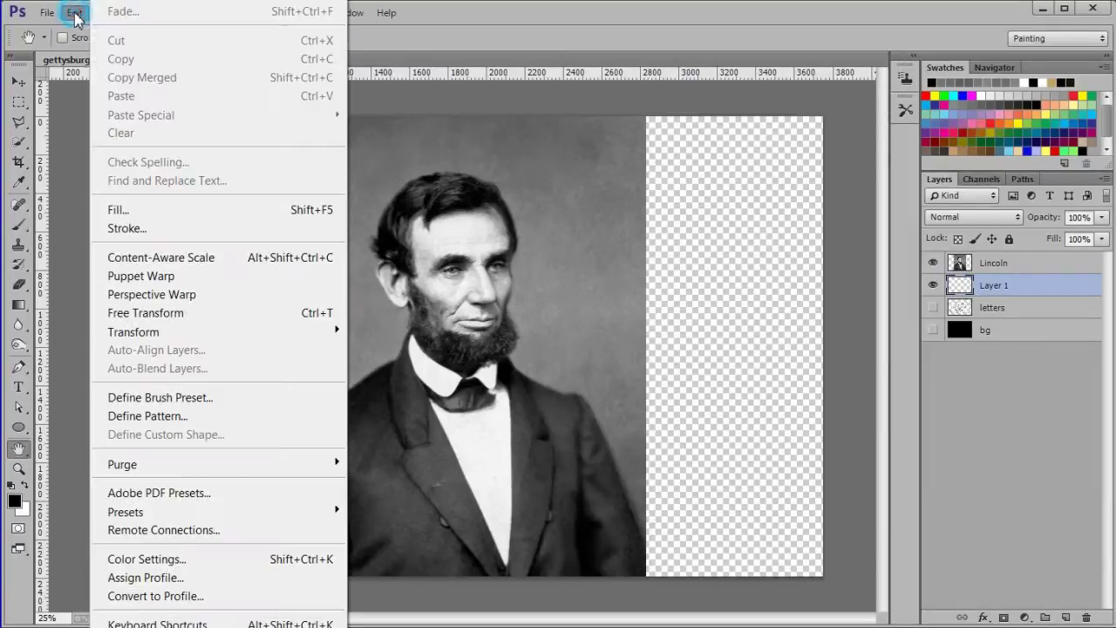
left_click(162, 208)
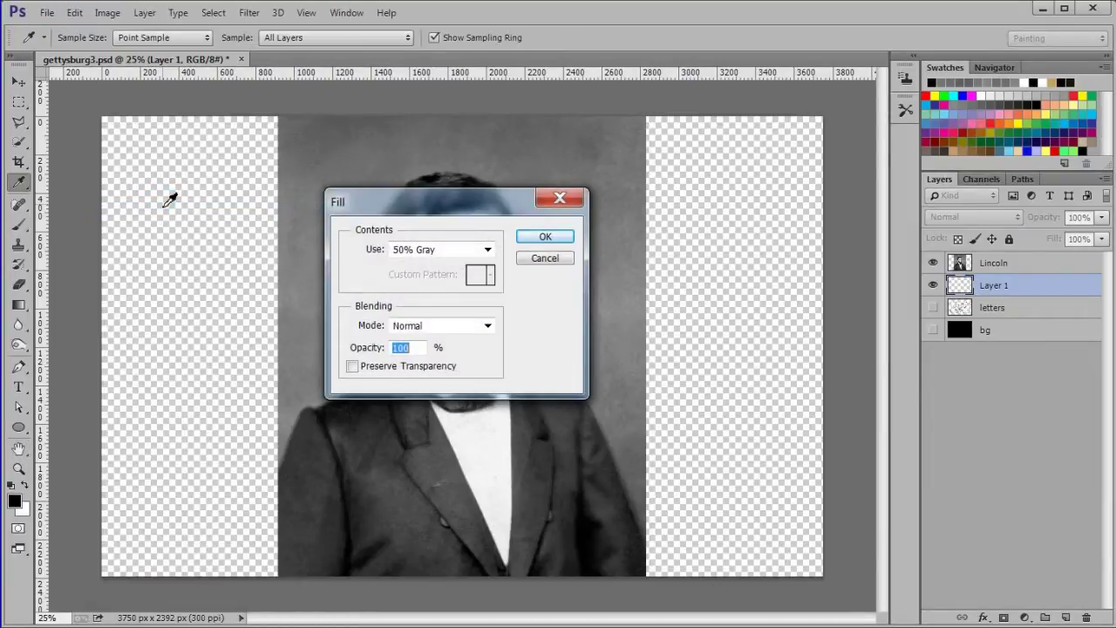
left_click(546, 239)
key("h")
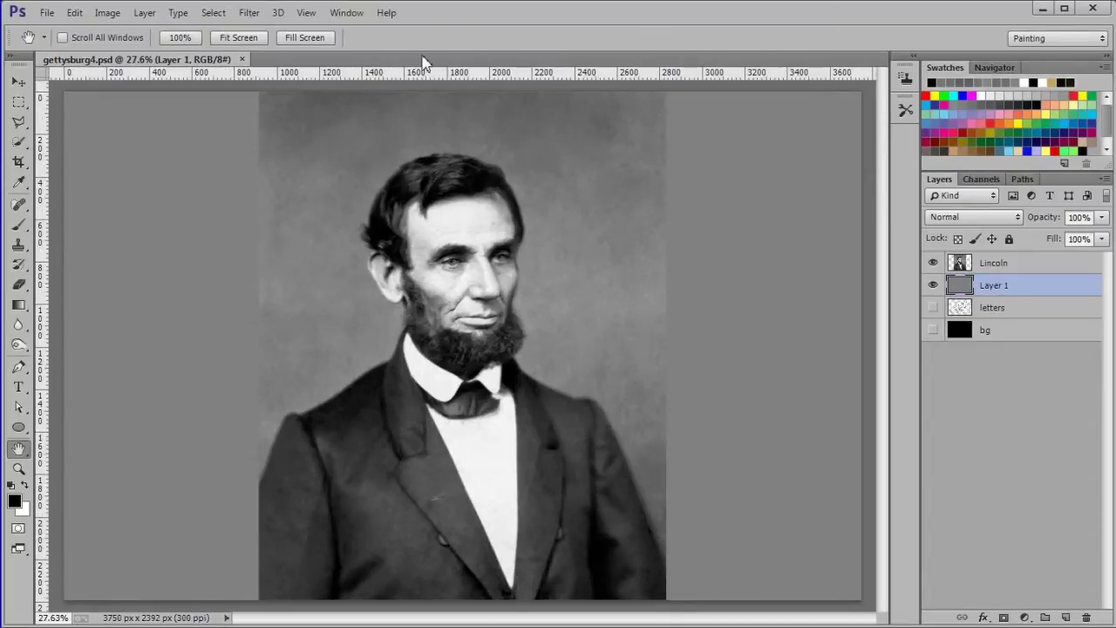
Step: Target the Lincoln layer and switch to the Quick Selection tool
left_click(1029, 267)
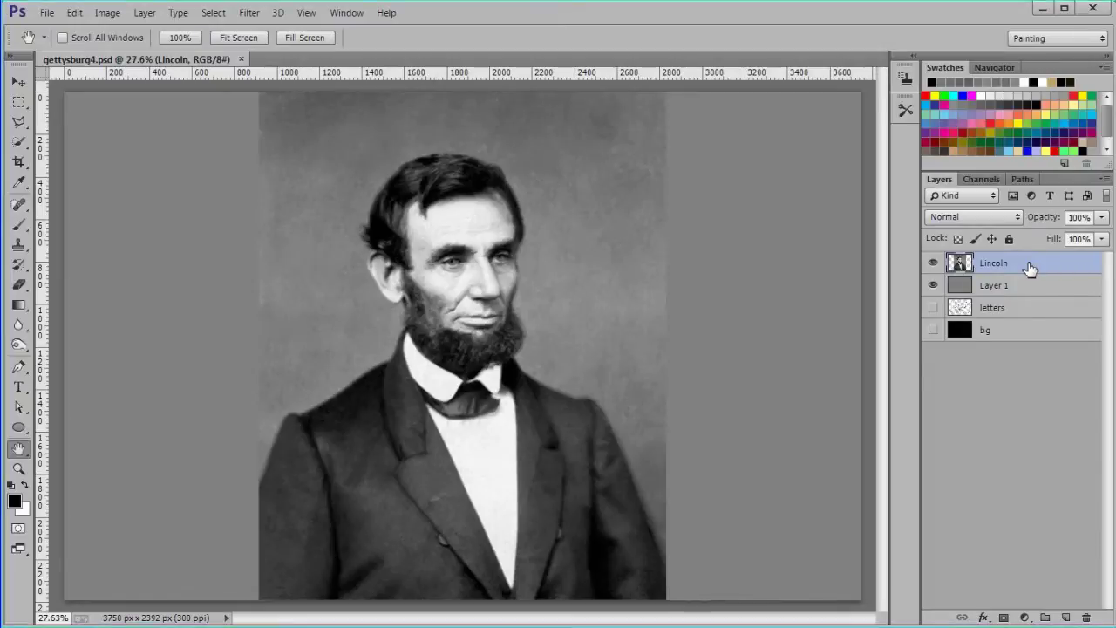
left_click(19, 144)
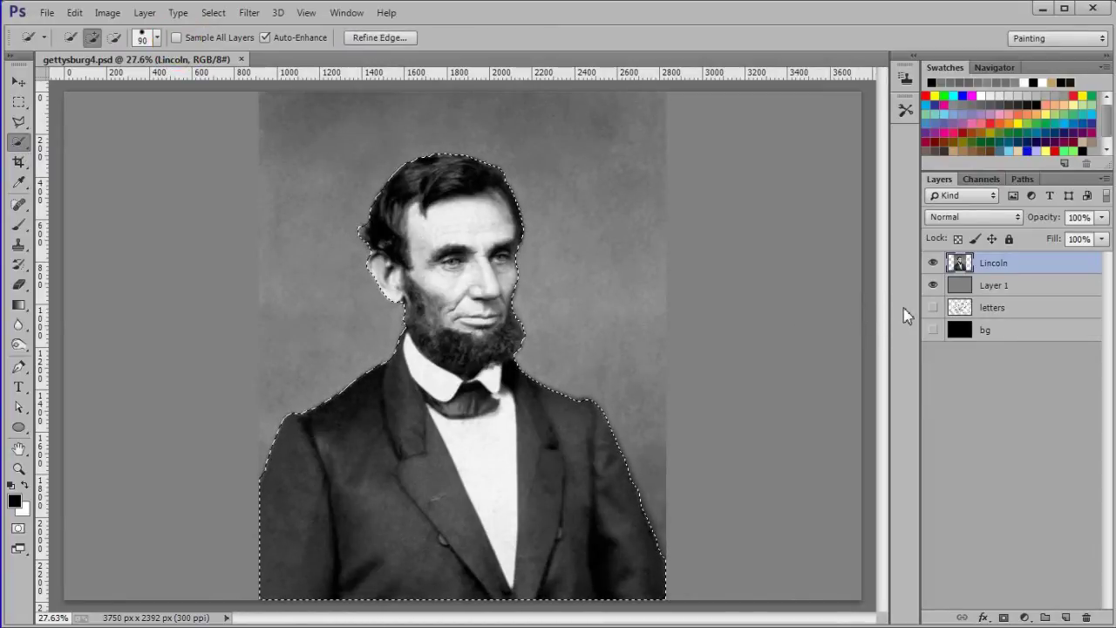
Step: Start Refine Edge and preview the selection On Black
left_click(377, 39)
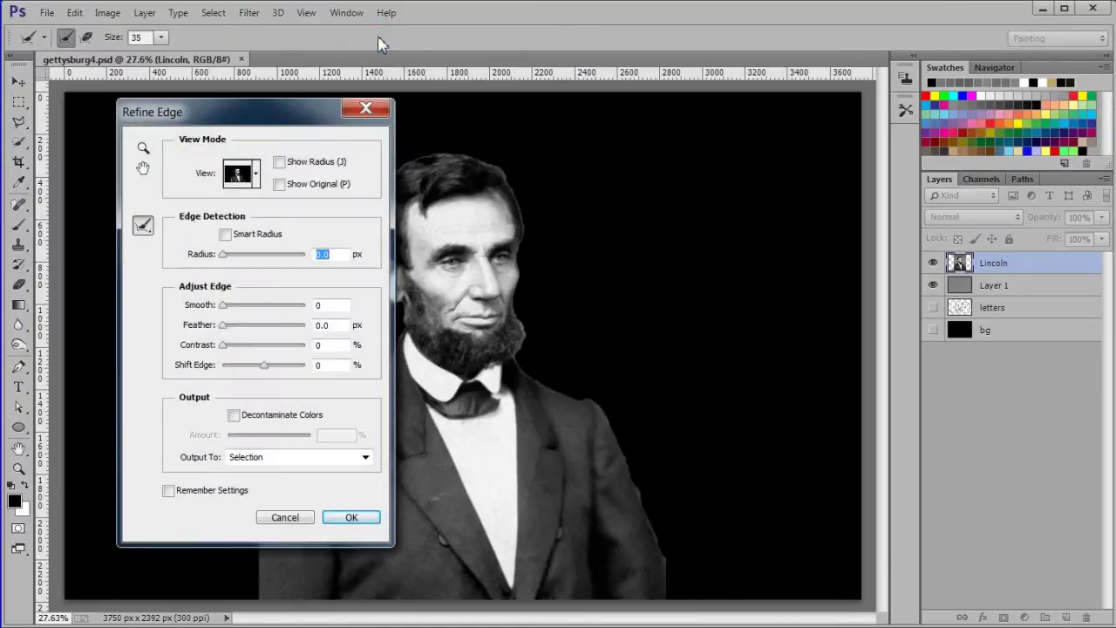
left_click_drag(292, 117, 545, 111)
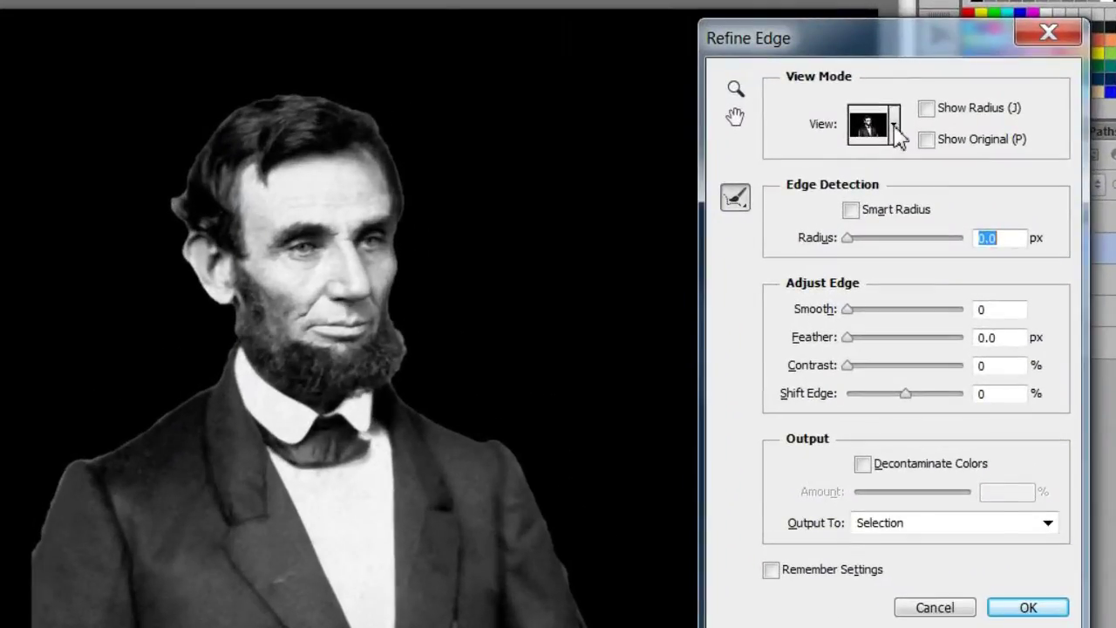
left_click(894, 127)
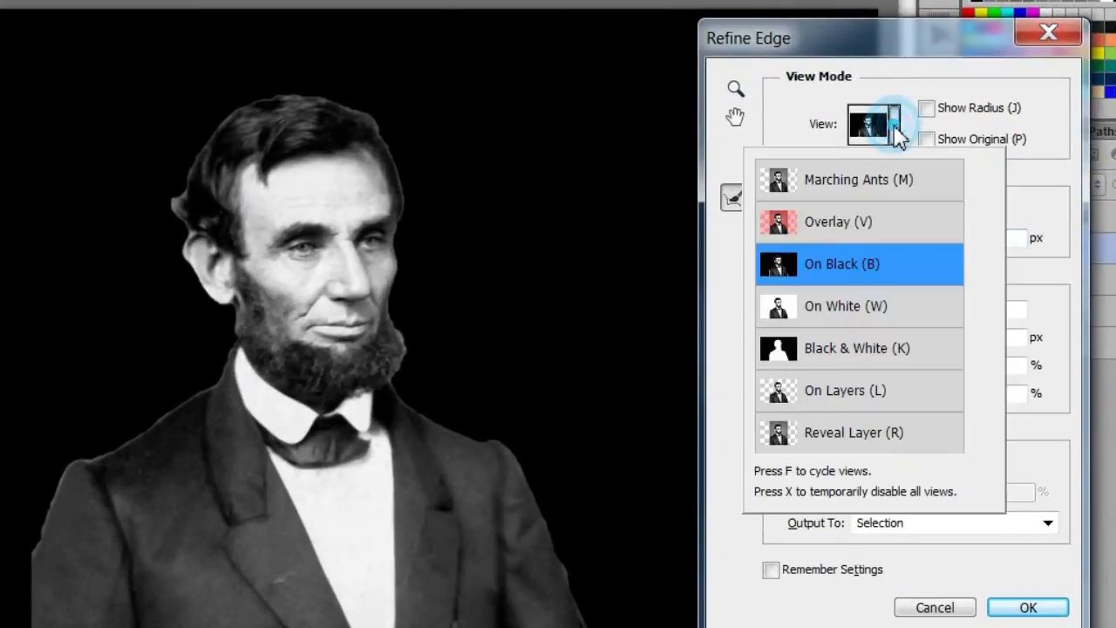
left_click(886, 276)
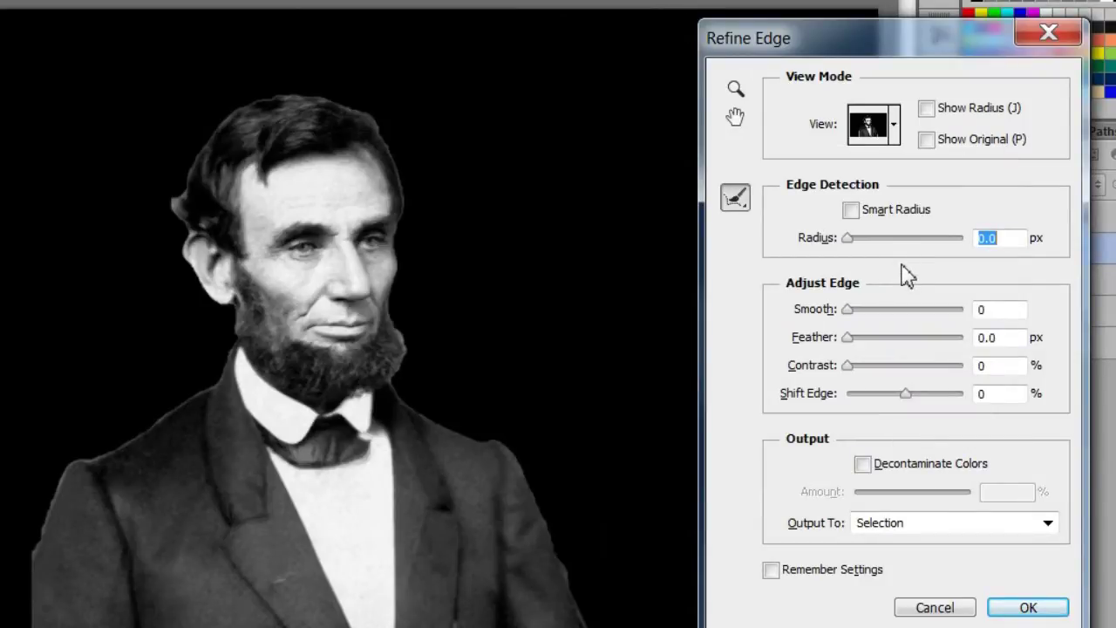
Step: Turn on Smart Radius with an 8 px radius
left_click(851, 211)
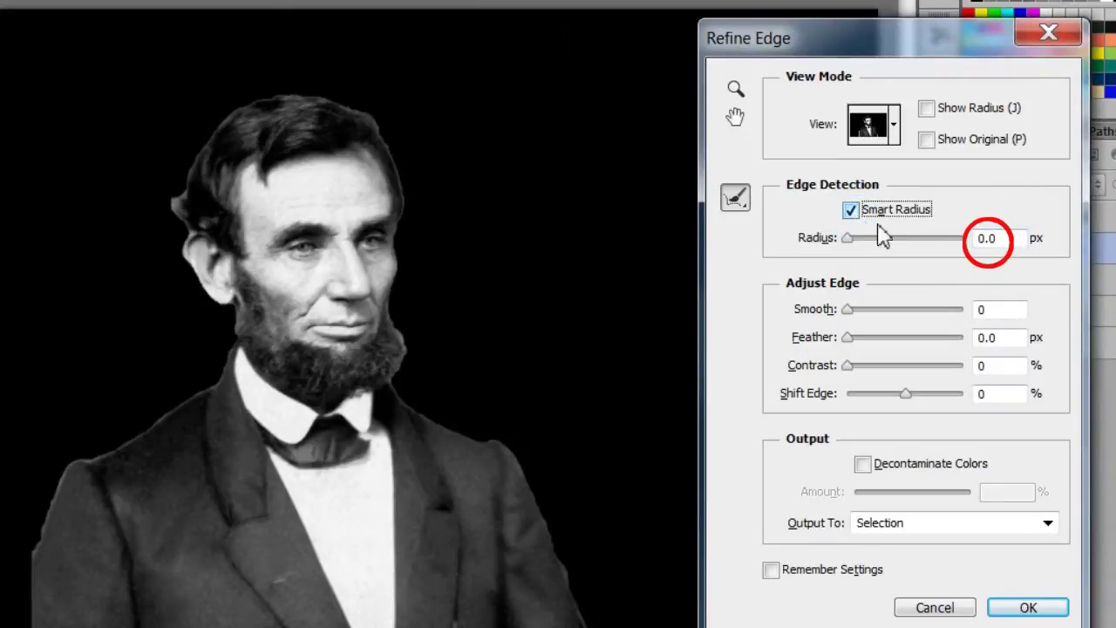
double_click(988, 239)
type("8")
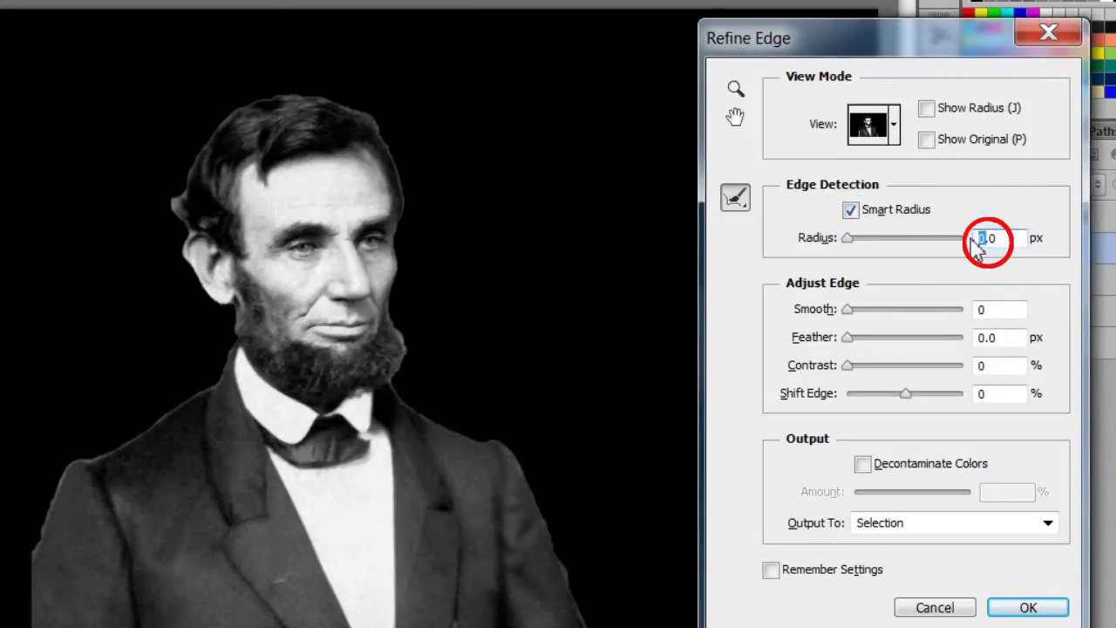
key("Tab")
left_click(1038, 261)
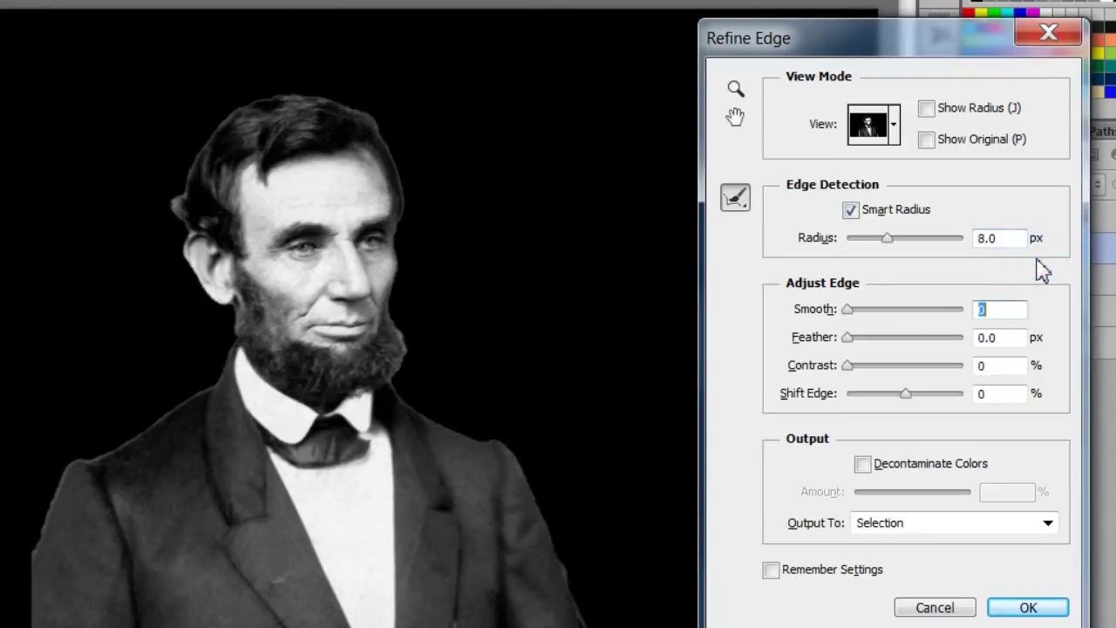
left_click(736, 201)
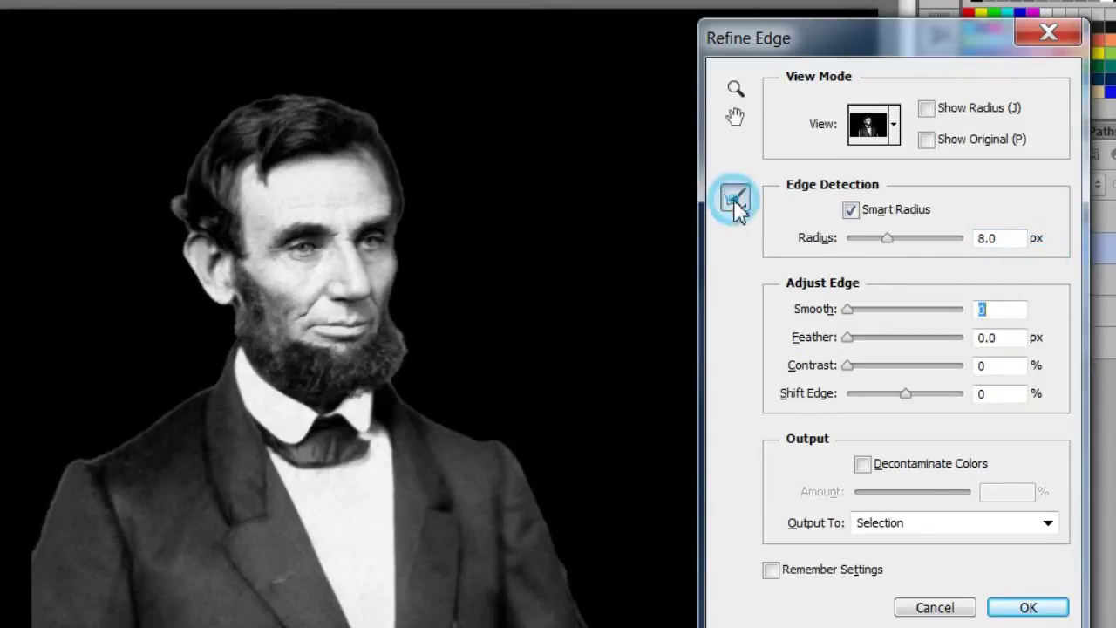
Step: Brush Lincoln's hair edge from crown to ear and across to the temple
left_click(735, 200)
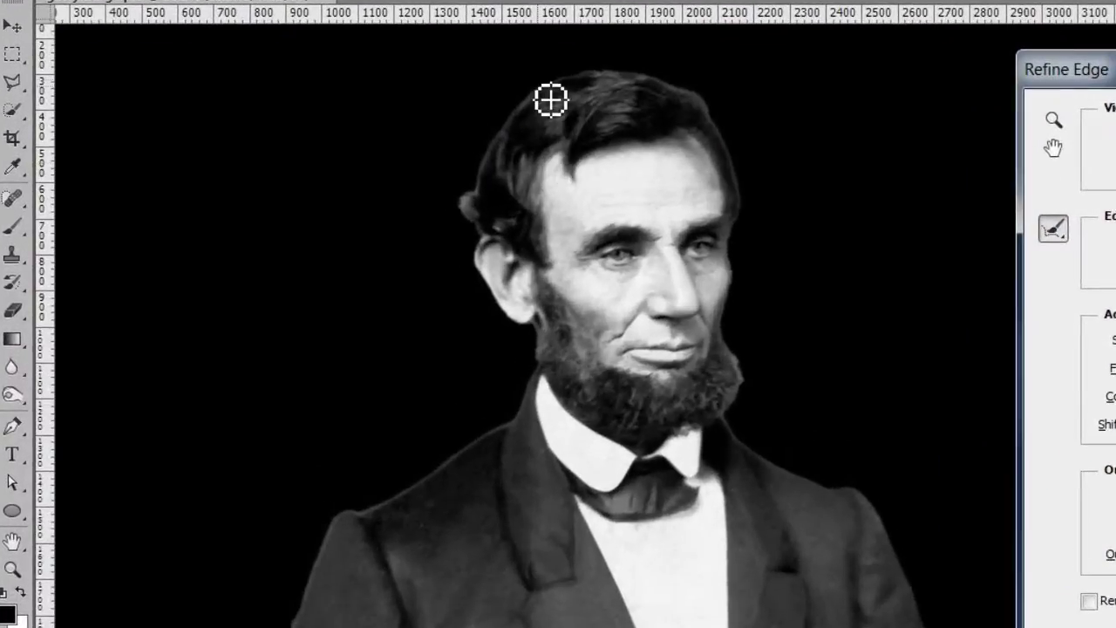
mouse_move(550, 100)
left_mouse_down()
mouse_move(491, 209)
mouse_move(485, 267)
mouse_move(548, 356)
mouse_move(536, 424)
mouse_move(413, 511)
mouse_move(351, 528)
left_mouse_up()
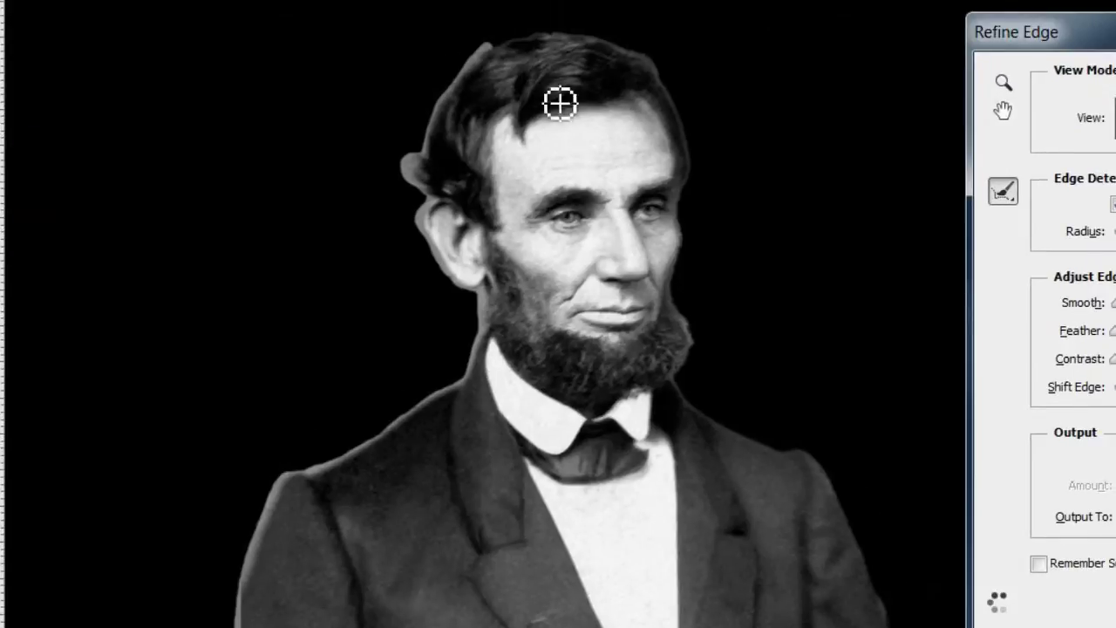
mouse_move(488, 75)
left_mouse_down()
mouse_move(540, 47)
mouse_move(645, 57)
mouse_move(685, 108)
mouse_move(702, 195)
mouse_move(683, 287)
mouse_move(700, 369)
mouse_move(692, 399)
mouse_move(844, 494)
mouse_move(858, 521)
mouse_move(850, 500)
mouse_move(896, 624)
left_mouse_up()
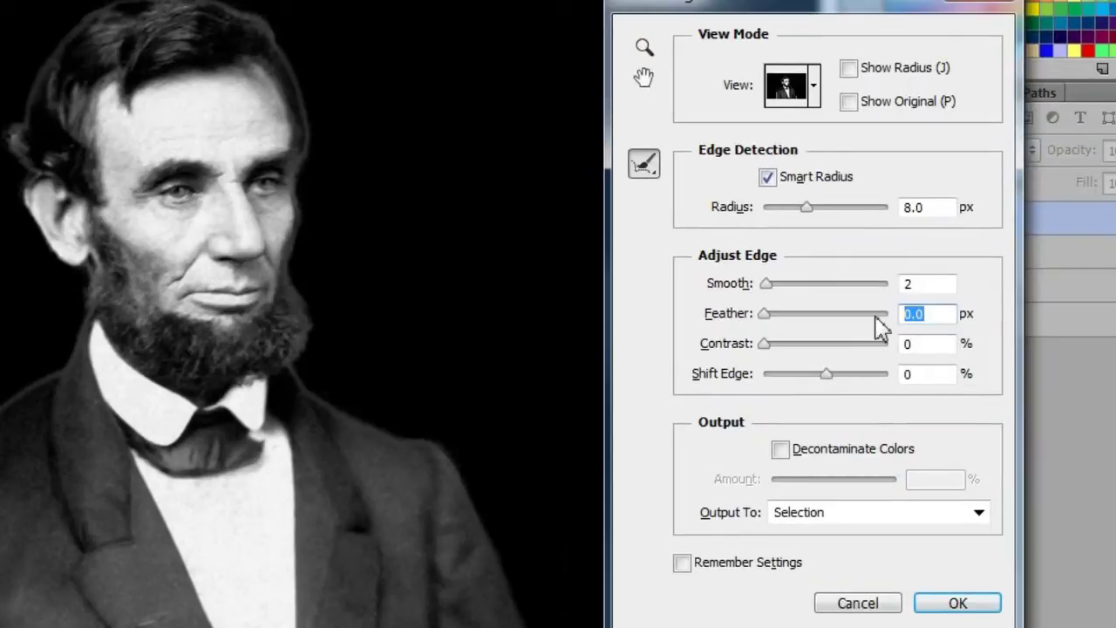
Step: Set Feather 3.3 px and Shift Edge -18%, then output to a layer mask
type("3.3")
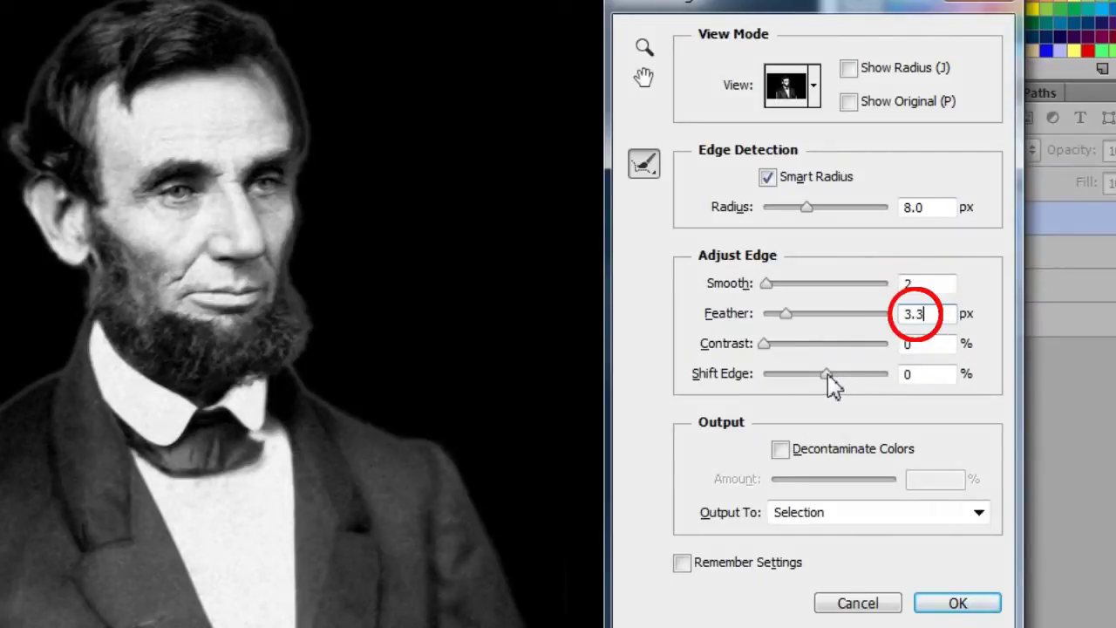
left_click_drag(827, 375, 813, 375)
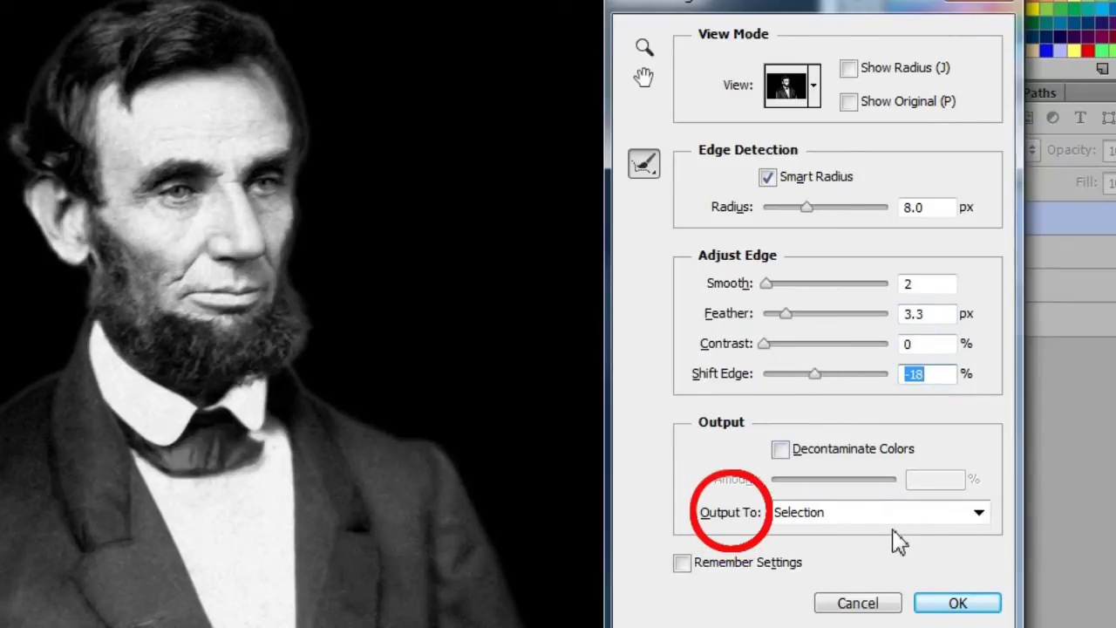
left_click(979, 513)
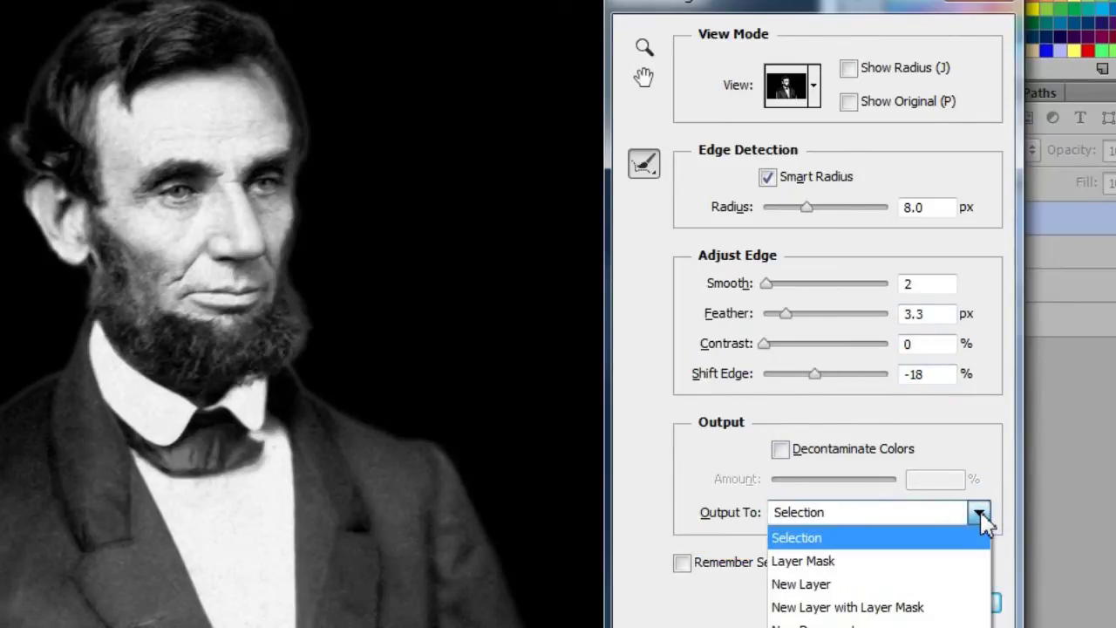
left_click(940, 568)
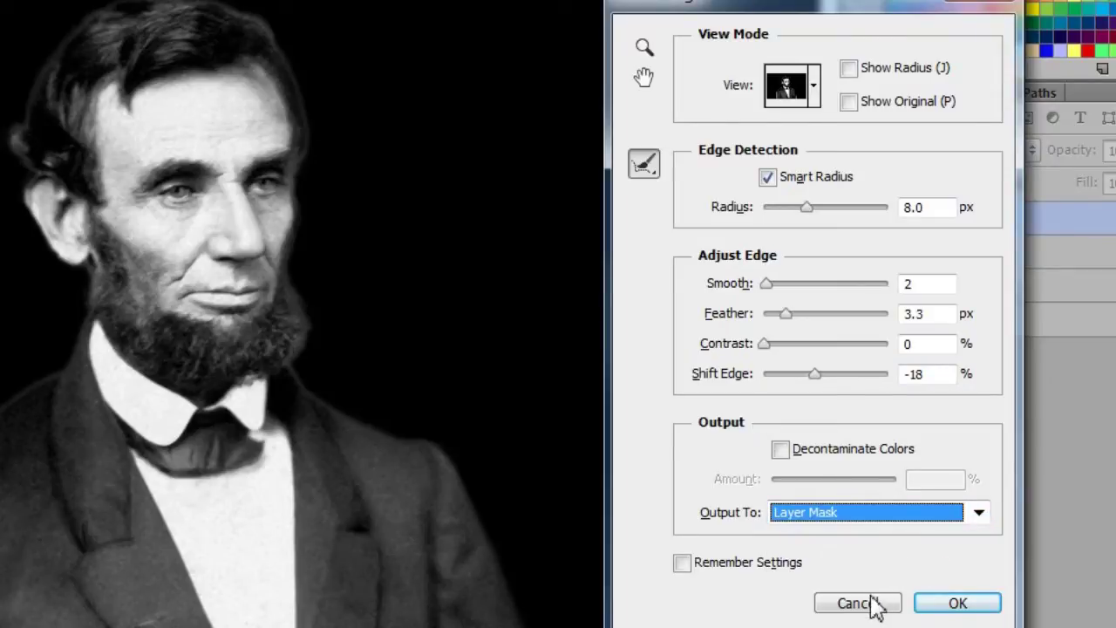
left_click(959, 604)
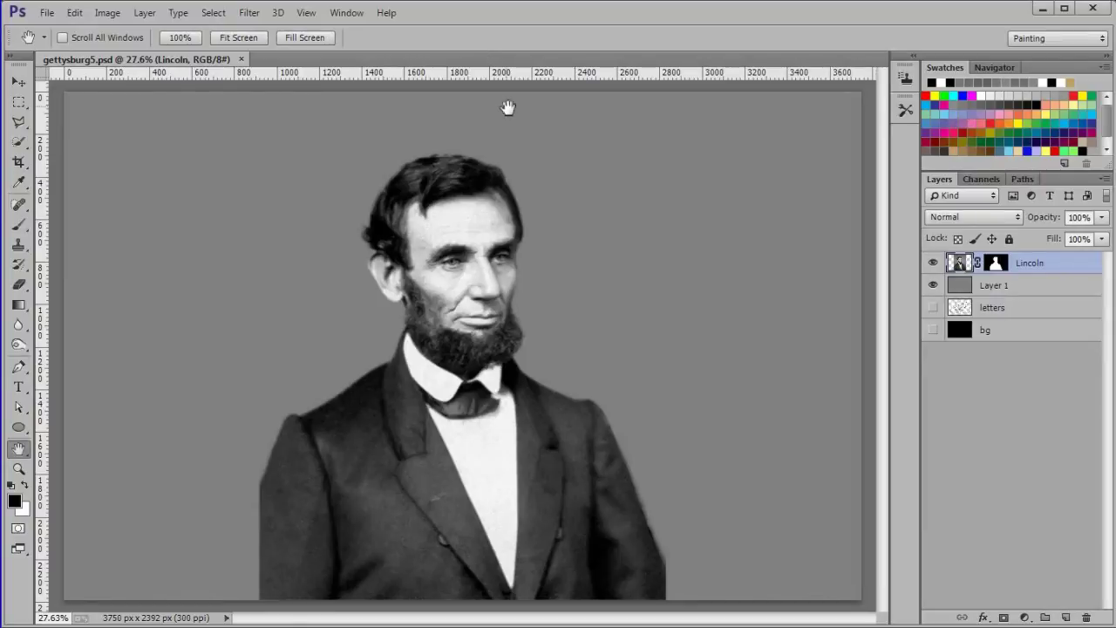
Step: Reset colours to black and white and target Lincoln's layer mask with the Brush
key("d")
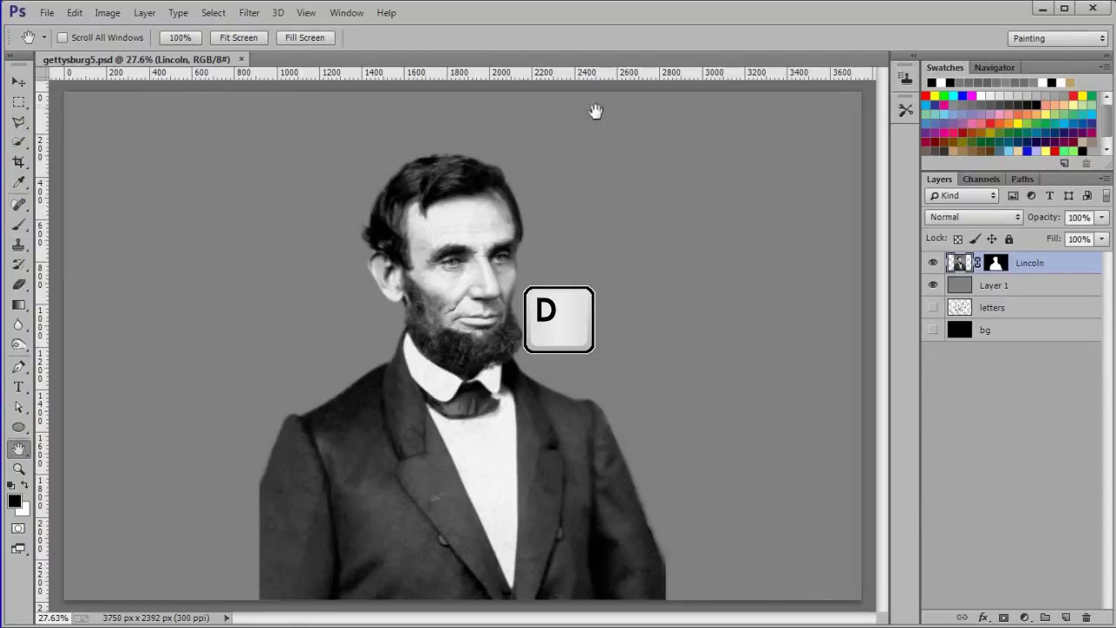
left_click(1001, 268)
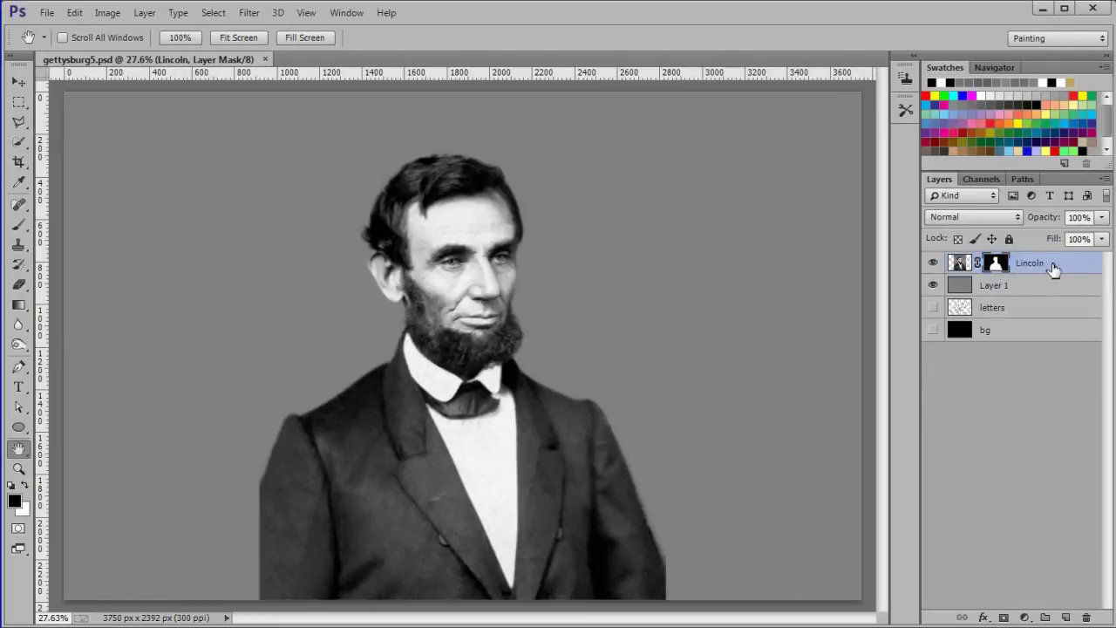
left_click(19, 225)
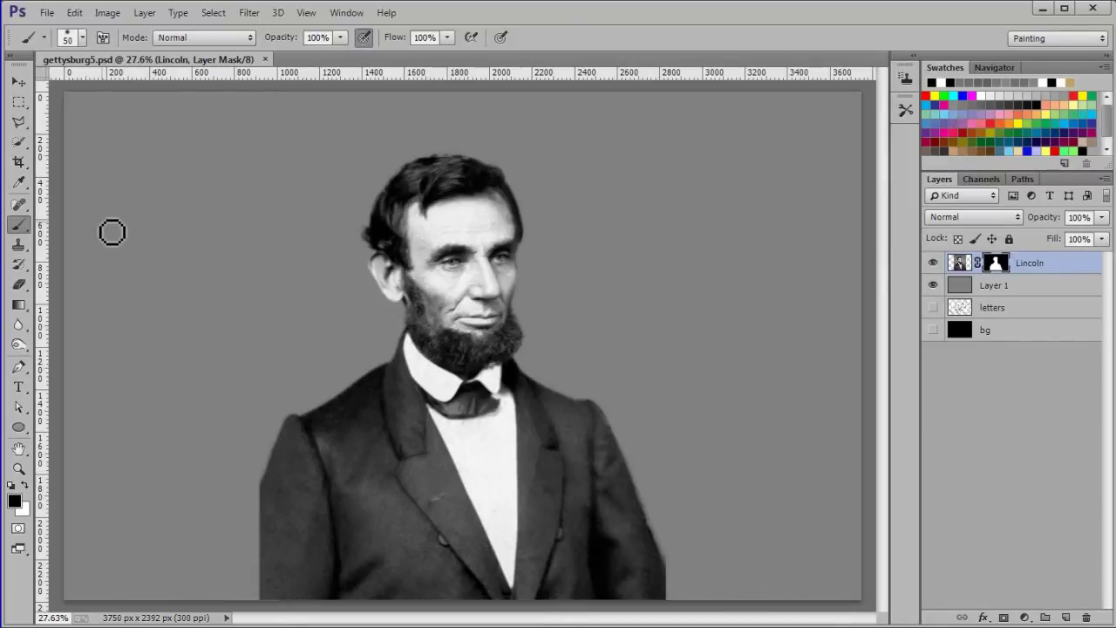
Step: Zoom in and paint black along the coat's right shoulder edge on the mask
scroll(174, 363, "up", 1)
scroll(177, 334, "up", 1)
scroll(278, 265, "up", 1)
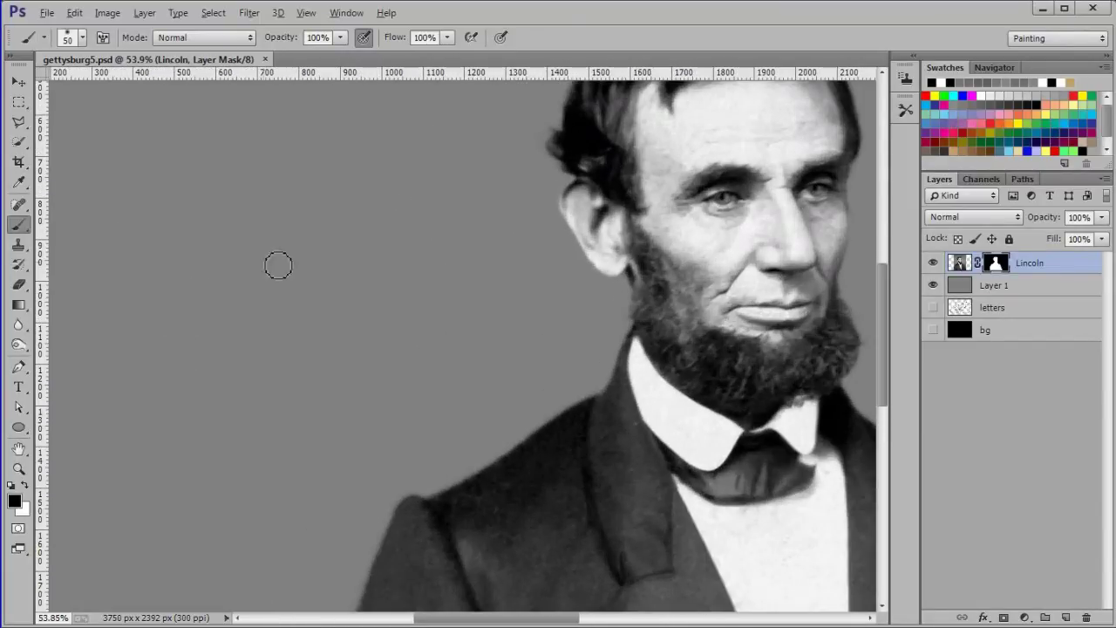
left_click_drag(314, 299, 299, 281)
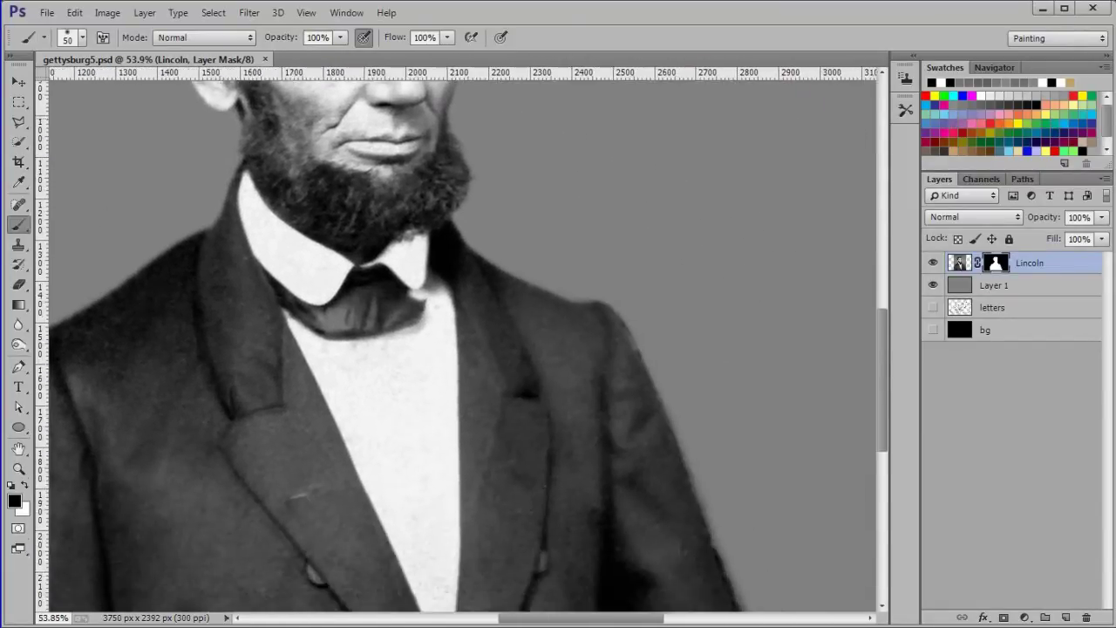
left_click_drag(197, 260, 171, 121)
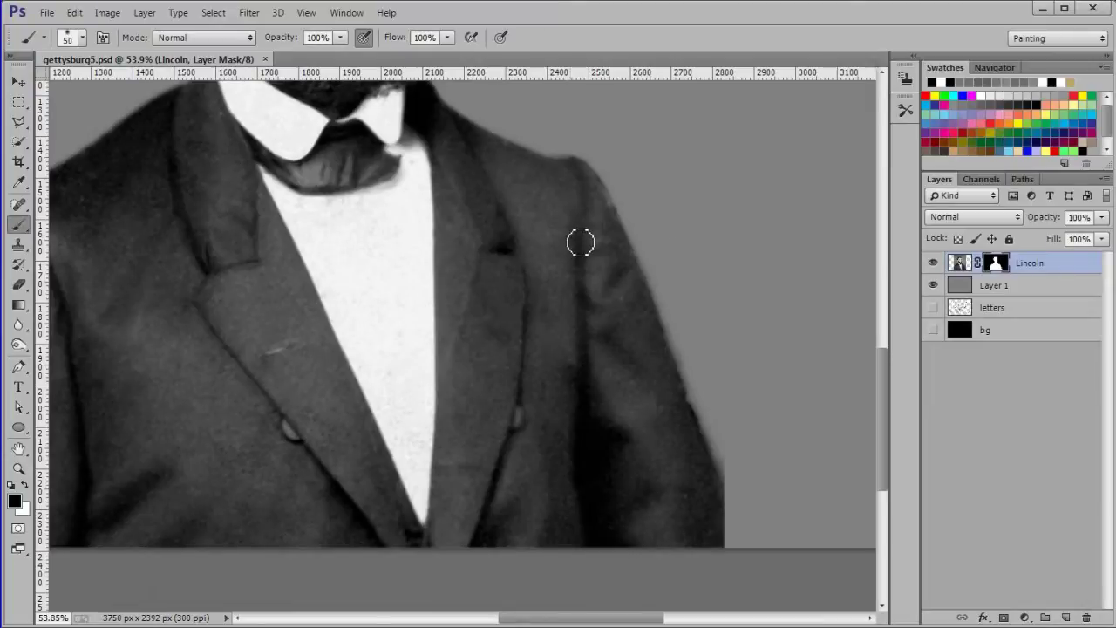
left_click_drag(643, 217, 741, 501)
left_click_drag(613, 169, 737, 473)
scroll(792, 436, "down", 1)
scroll(792, 436, "down", 1)
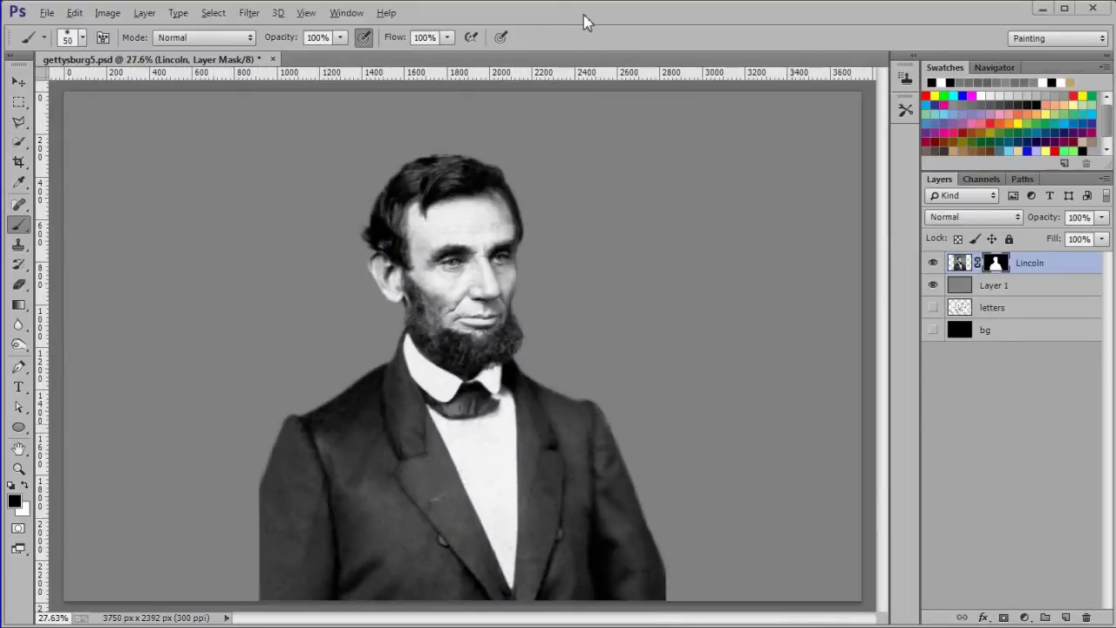
key("x")
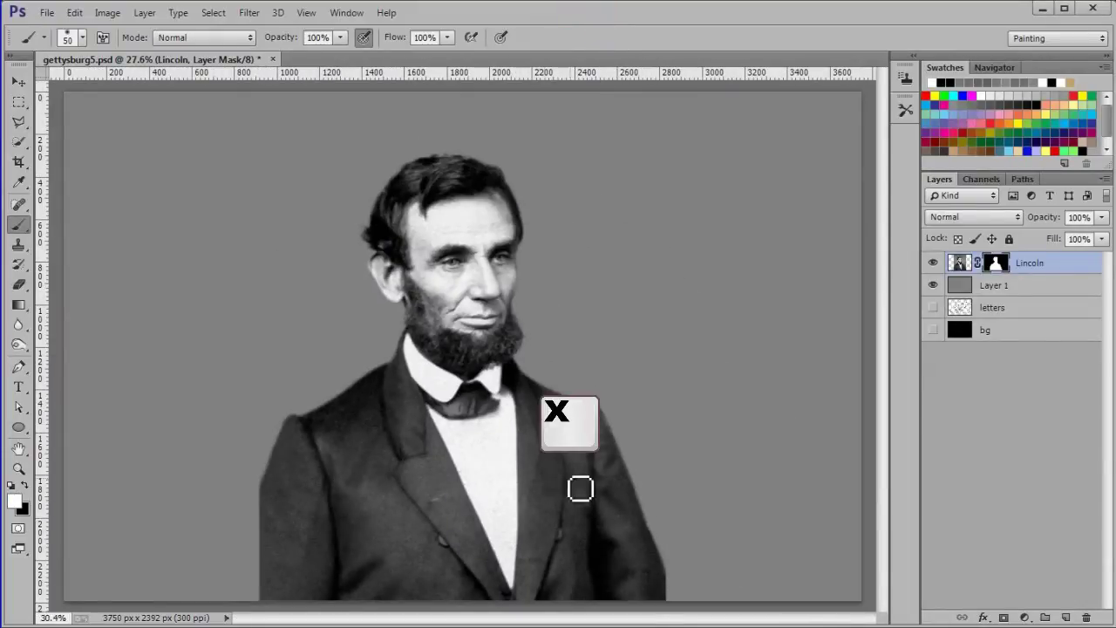
Step: Zoom in close and touch up the mask along the coat edge
scroll(593, 480, "up", 1)
scroll(597, 463, "up", 1)
scroll(596, 436, "up", 1)
scroll(650, 416, "up", 1)
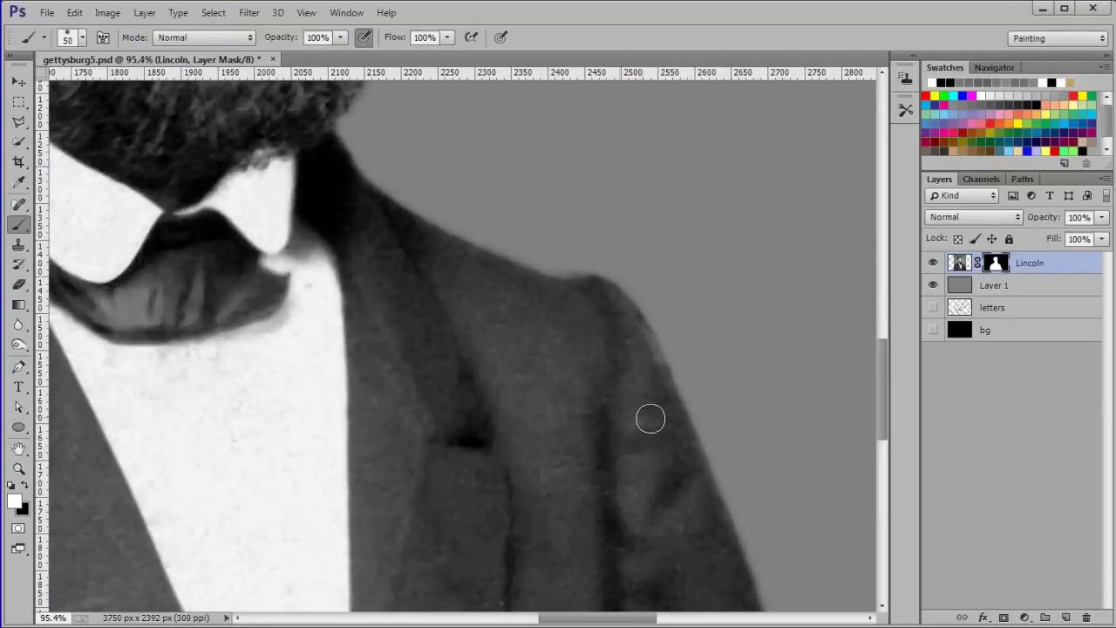
scroll(647, 415, "up", 1)
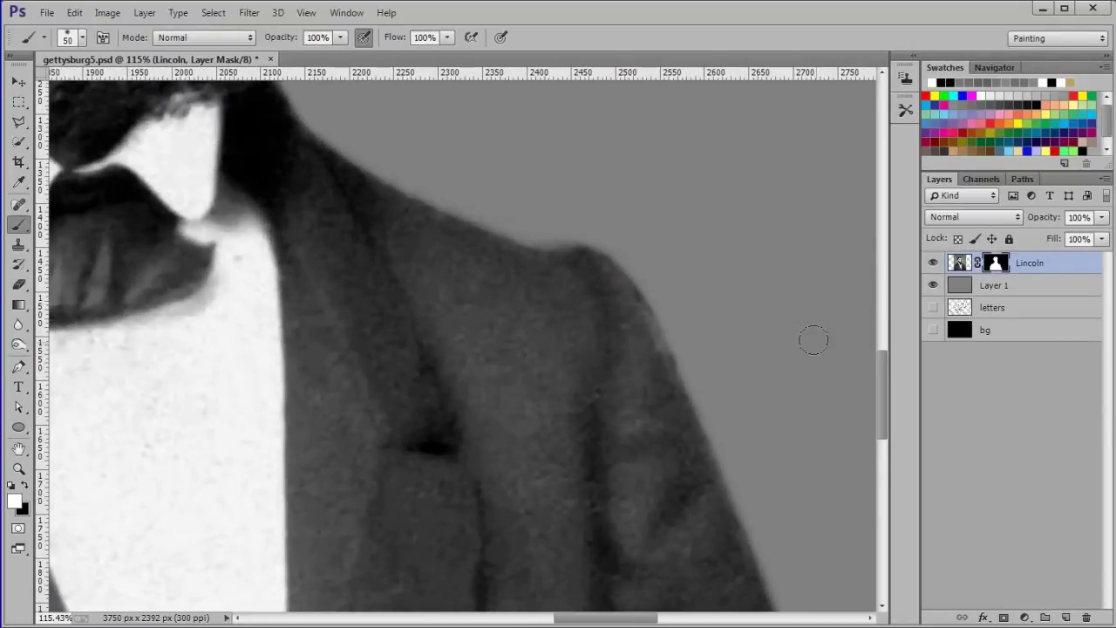
left_click(630, 312)
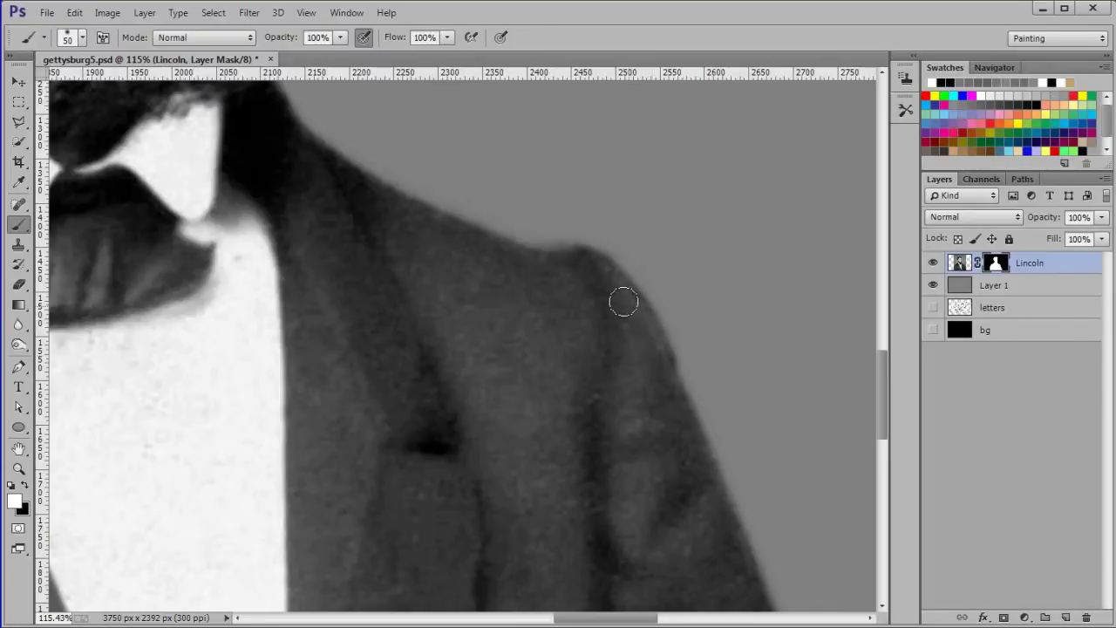
Step: Check the hair edges at different zooms, then fit the portrait on screen
scroll(635, 428, "down", 2)
scroll(641, 433, "down", 2)
scroll(611, 401, "down", 1)
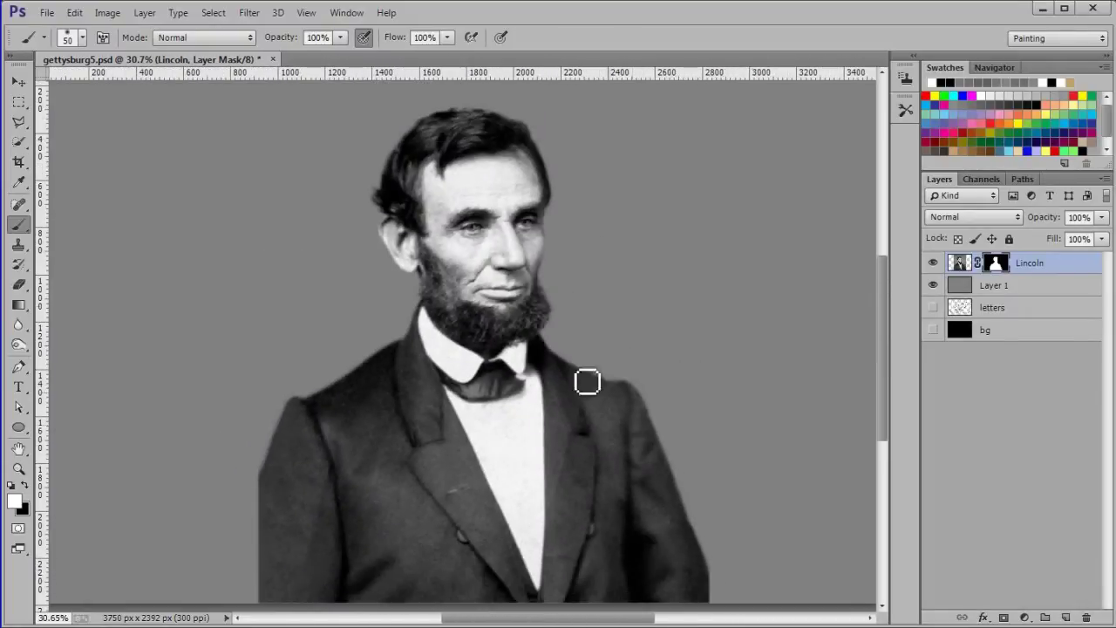
scroll(375, 165, "up", 2)
scroll(389, 150, "up", 2)
scroll(474, 120, "up", 1)
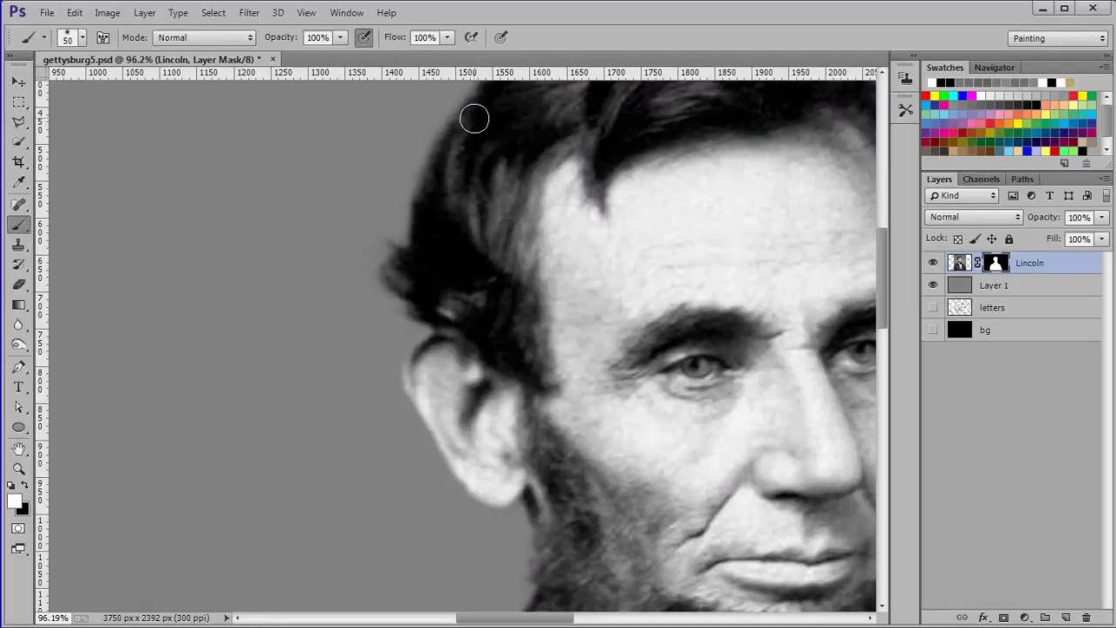
scroll(514, 117, "down", 2)
scroll(513, 125, "down", 2)
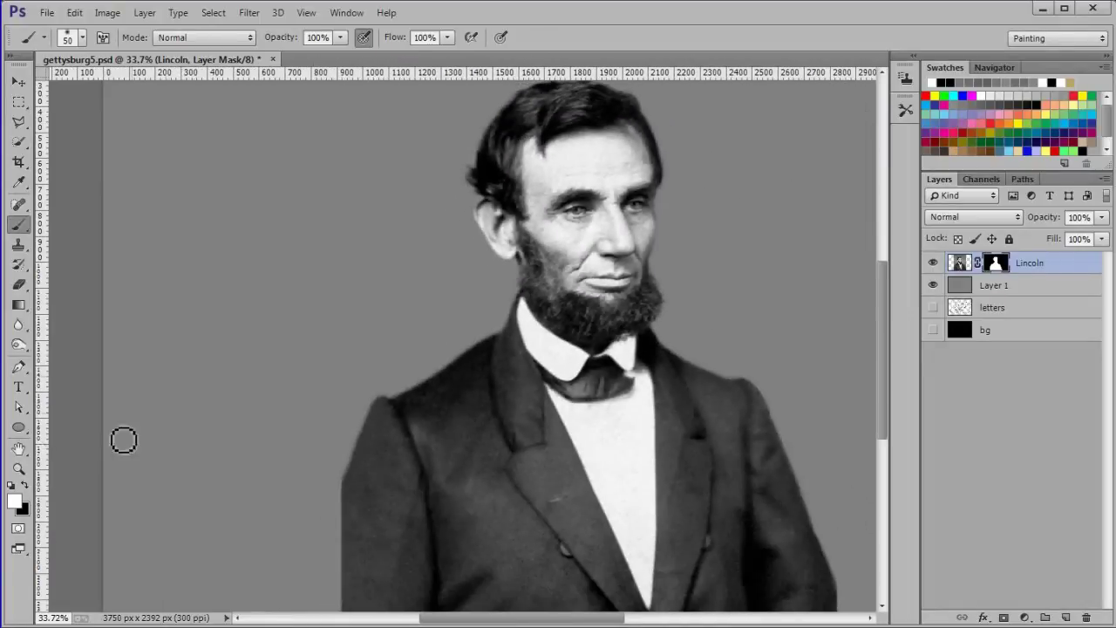
double_click(18, 448)
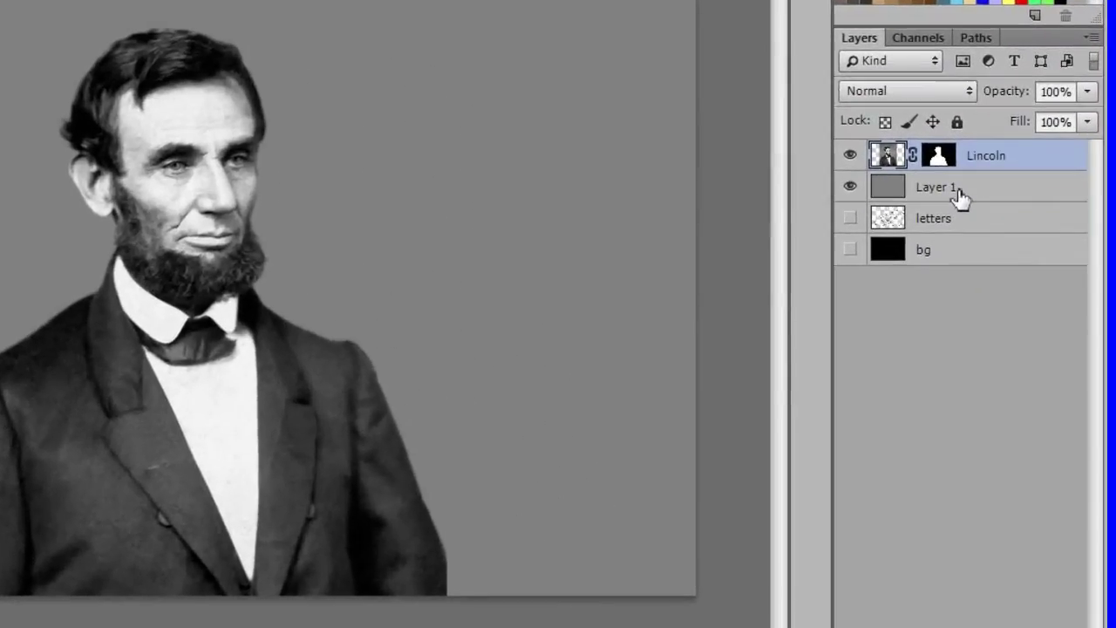
Step: Delete the gray Layer 1 and duplicate the Lincoln layer
left_click(1006, 287)
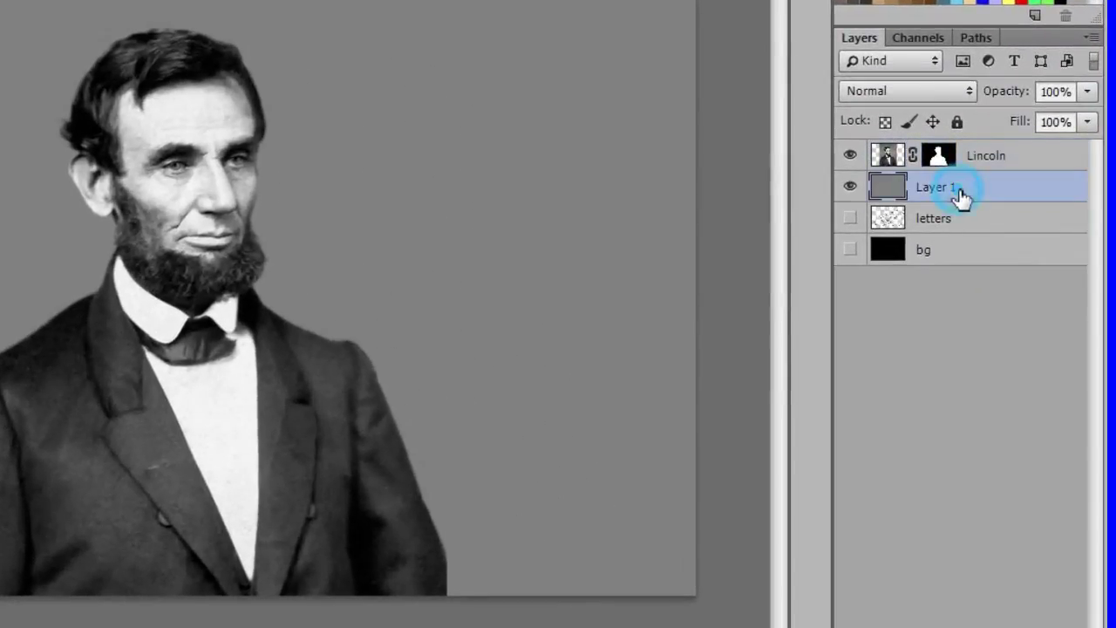
key("Delete")
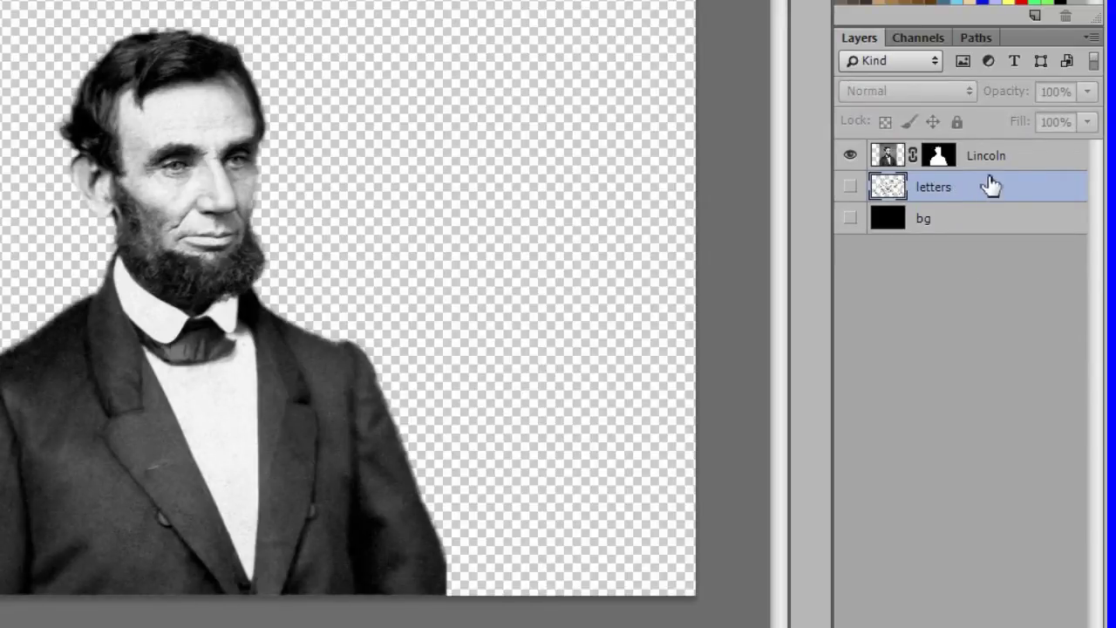
left_click(1013, 160)
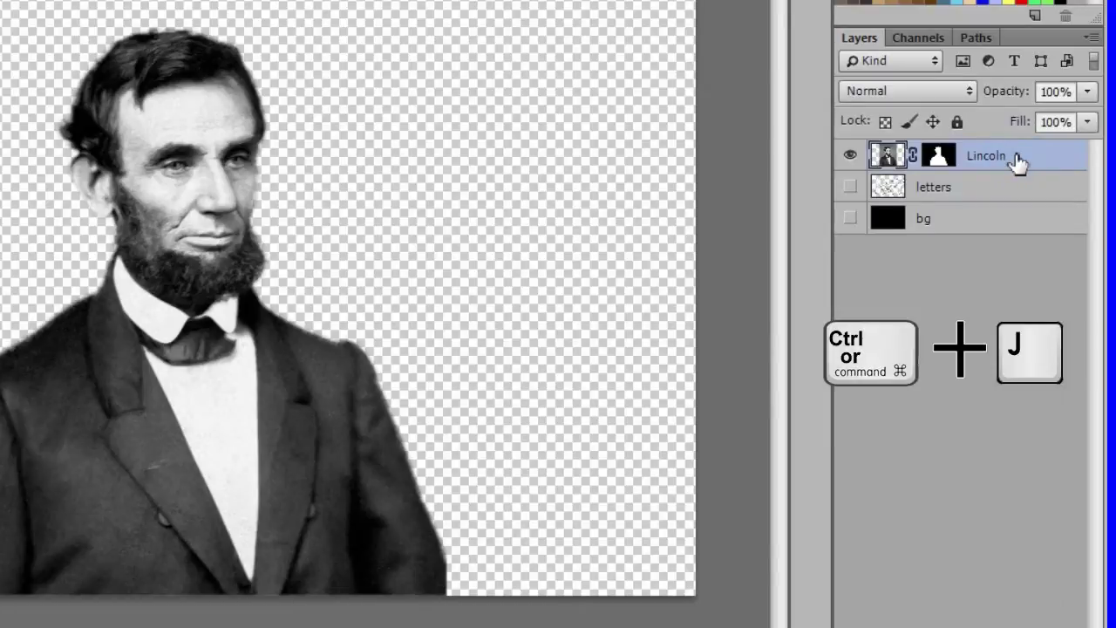
key("ctrl+j")
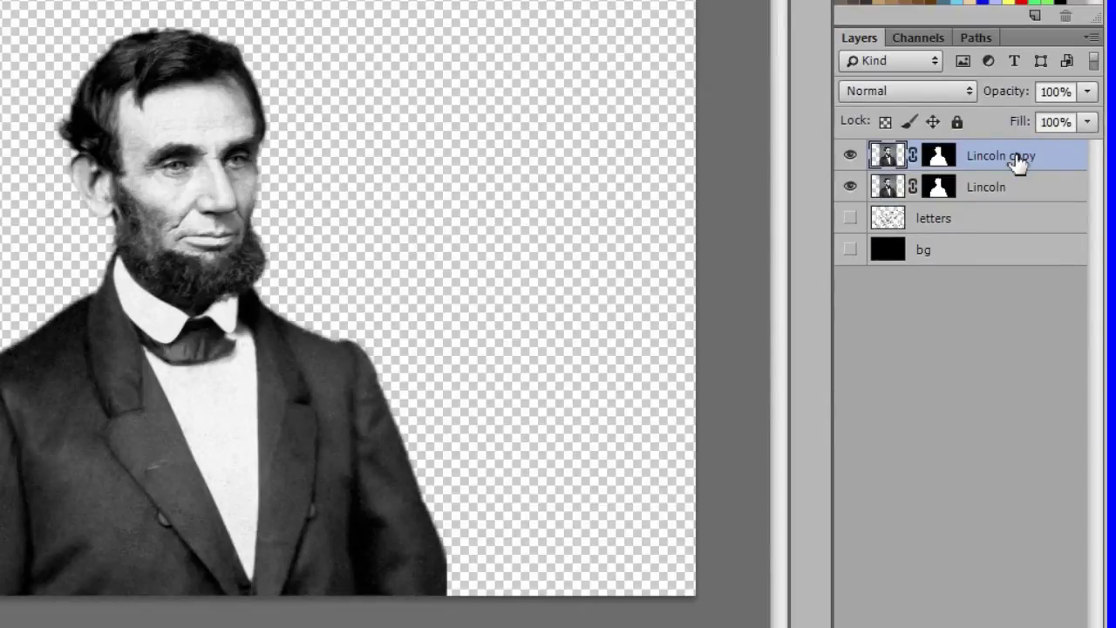
Step: Merge both Lincoln layers into one named 'Lincoln' and add a blank layer mask
left_click(1020, 187, "shift")
right_click(1003, 185)
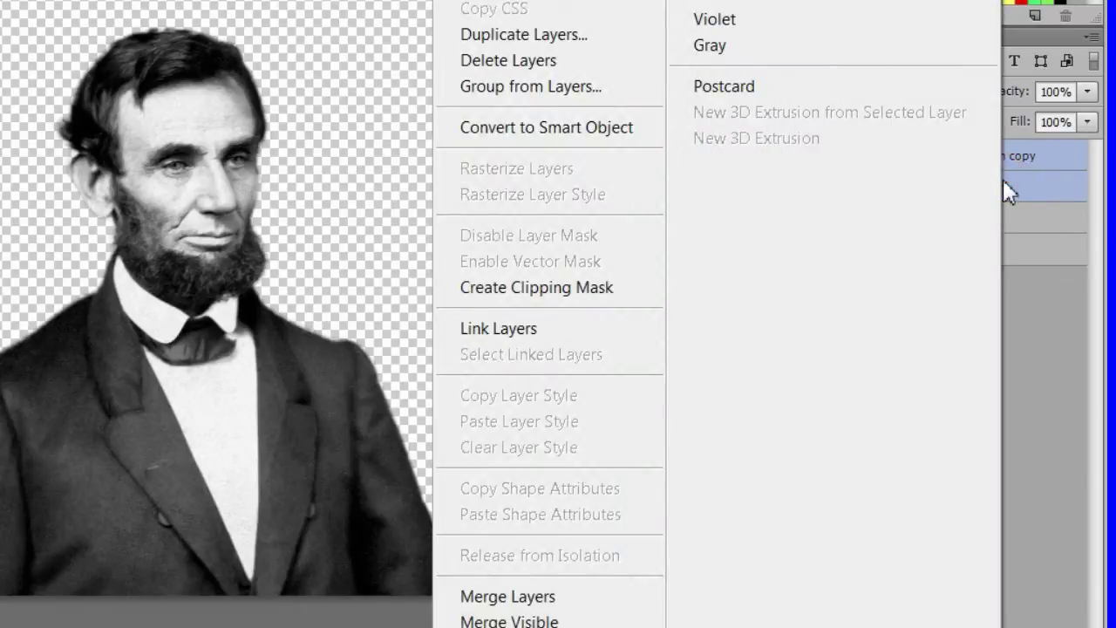
left_click(544, 600)
double_click(854, 49)
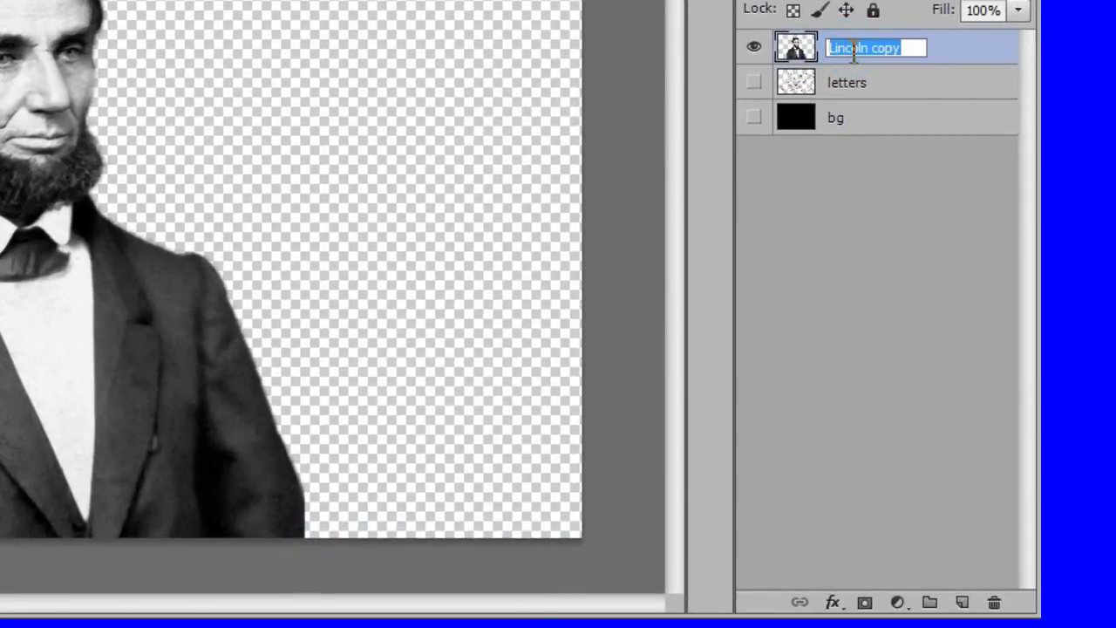
type("Lincoln")
key("Return")
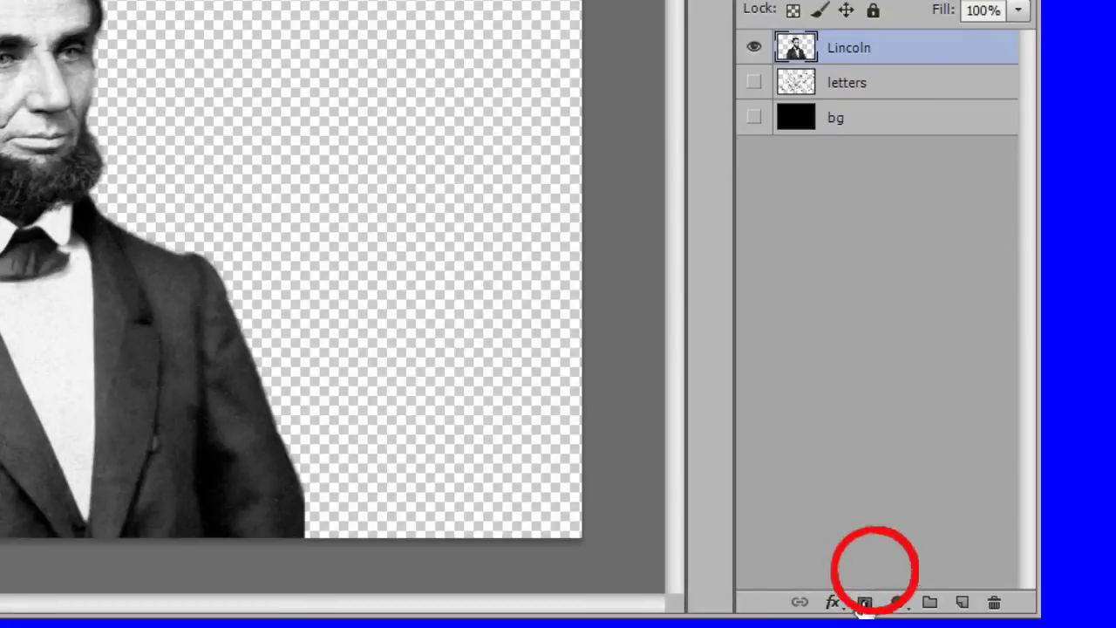
left_click(866, 604)
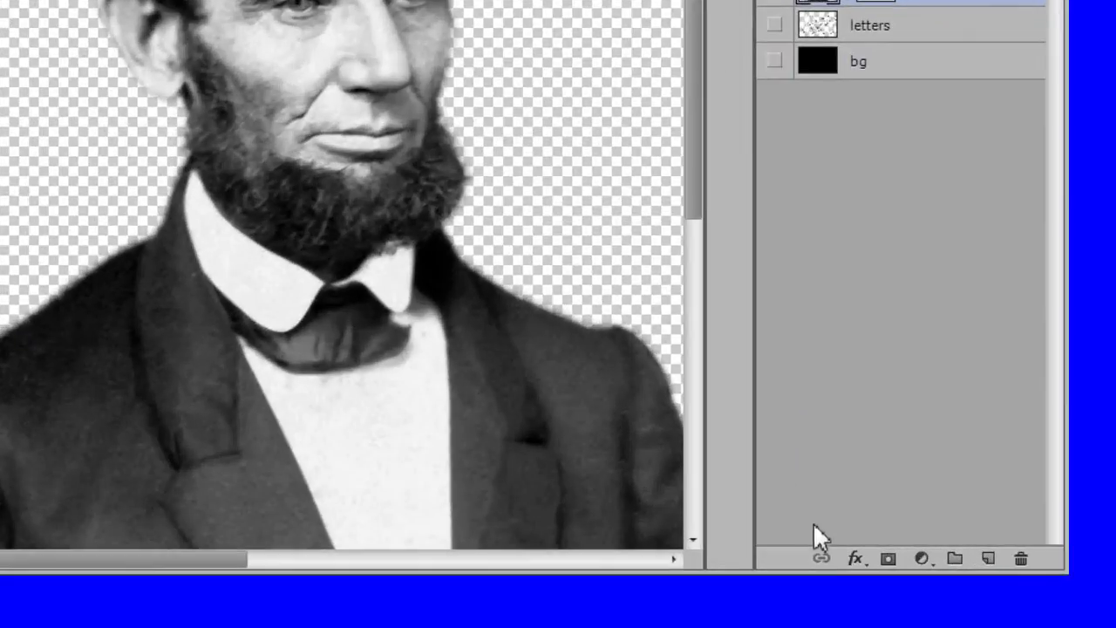
Step: Add a Color Overlay of E1D3B3 in Color blend mode at about 51% opacity
left_click(857, 563)
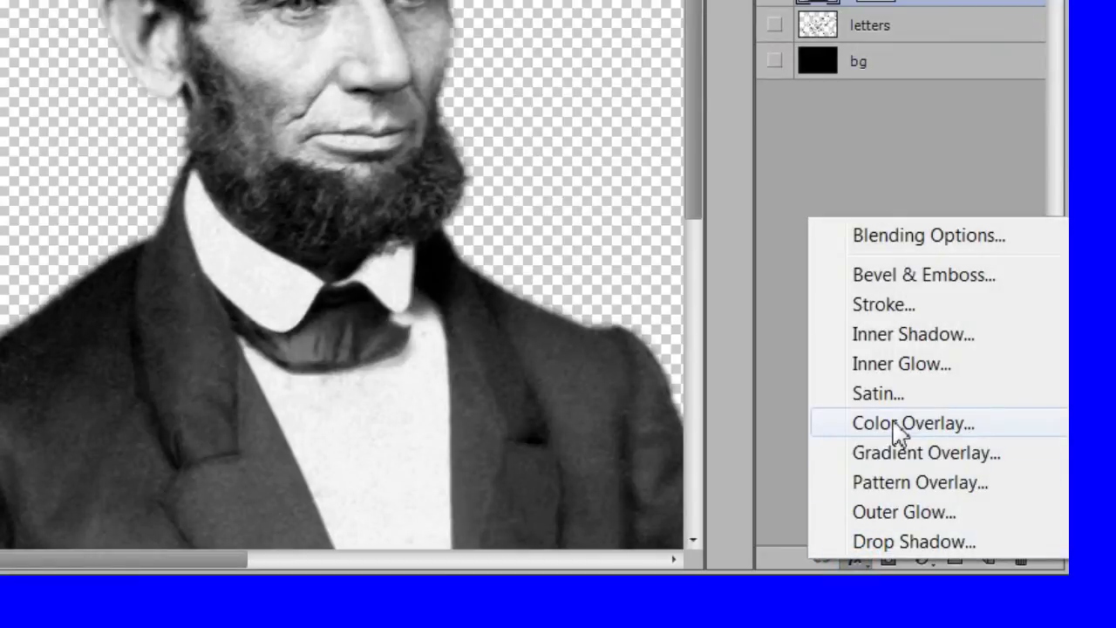
left_click(865, 424)
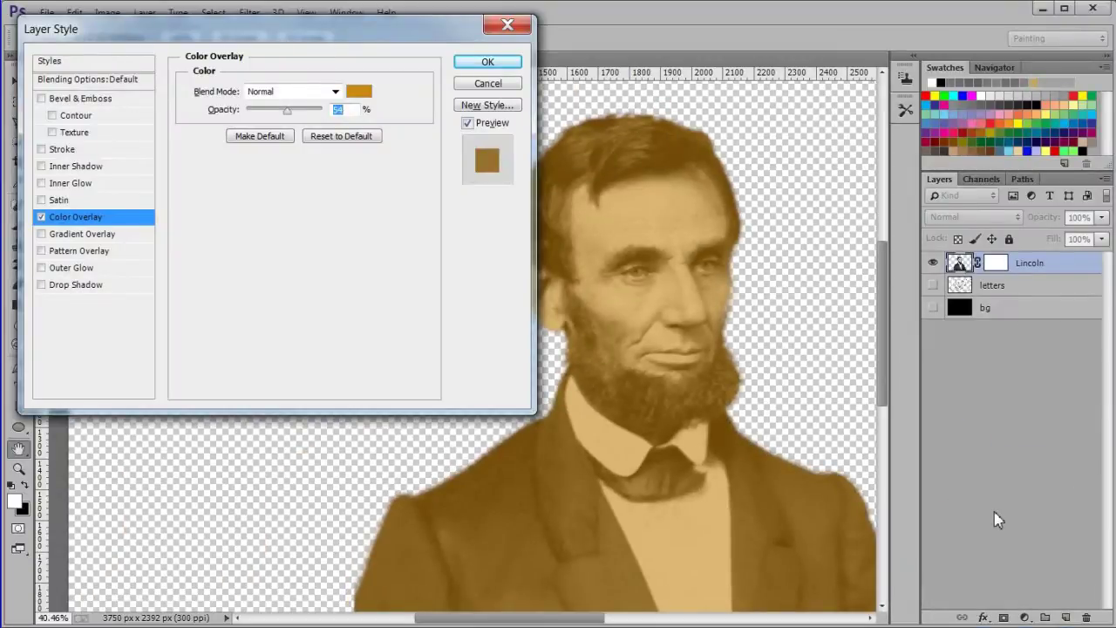
left_click(359, 91)
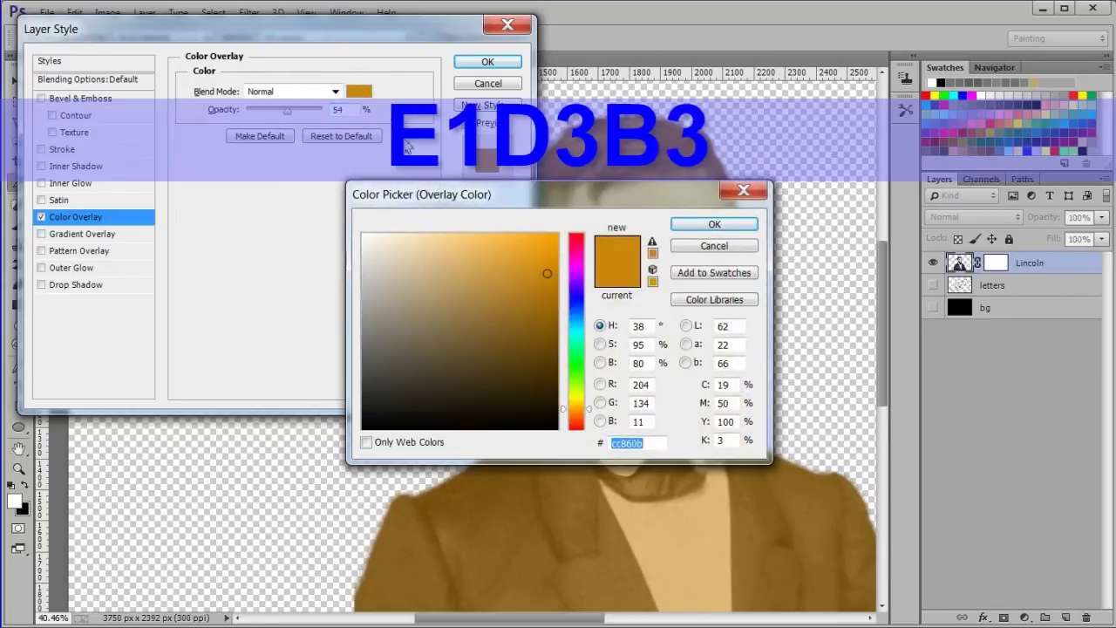
type("E1D3B3")
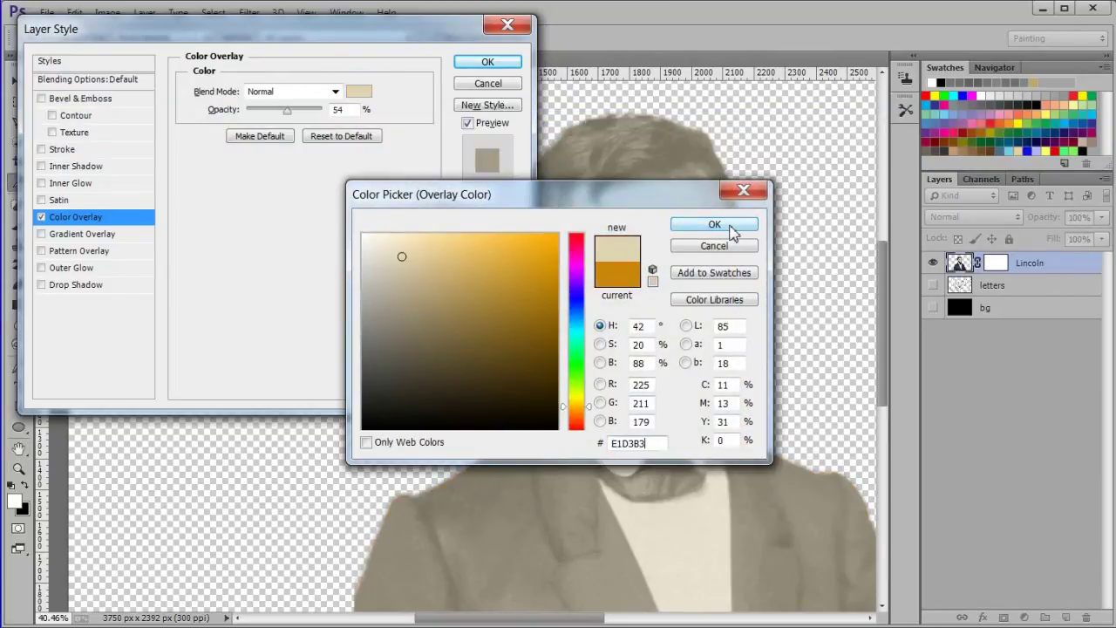
left_click(729, 227)
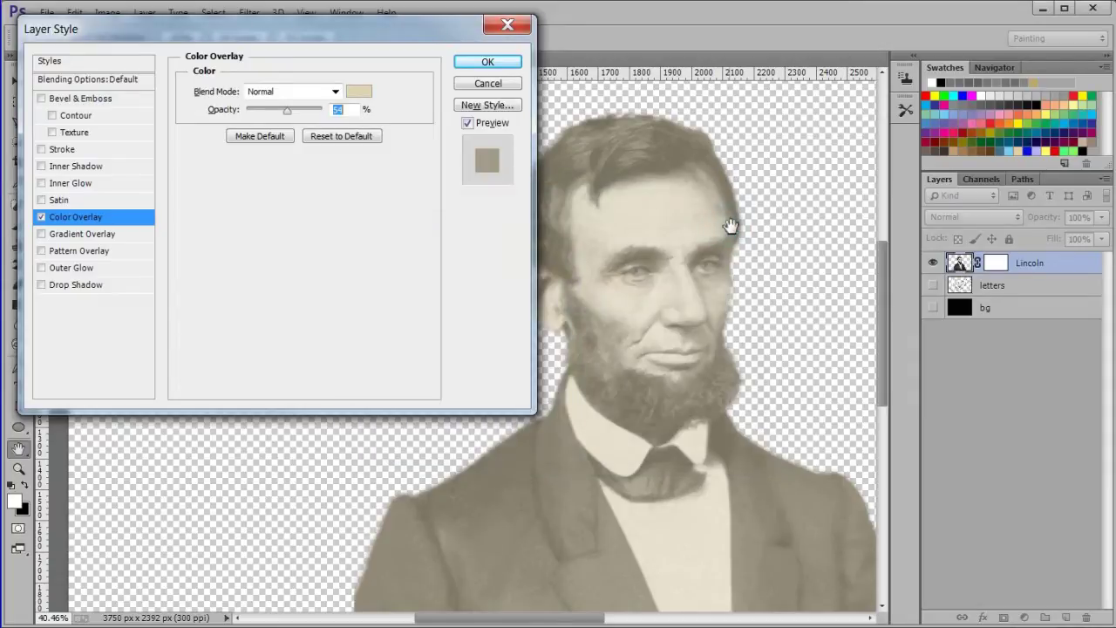
left_click(335, 92)
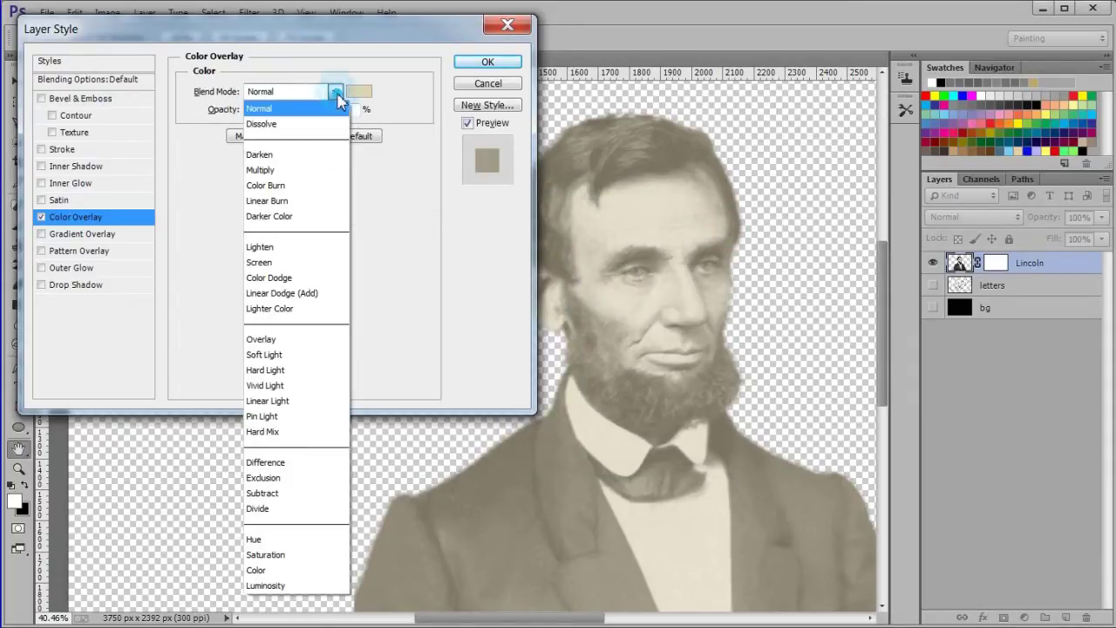
left_click(316, 570)
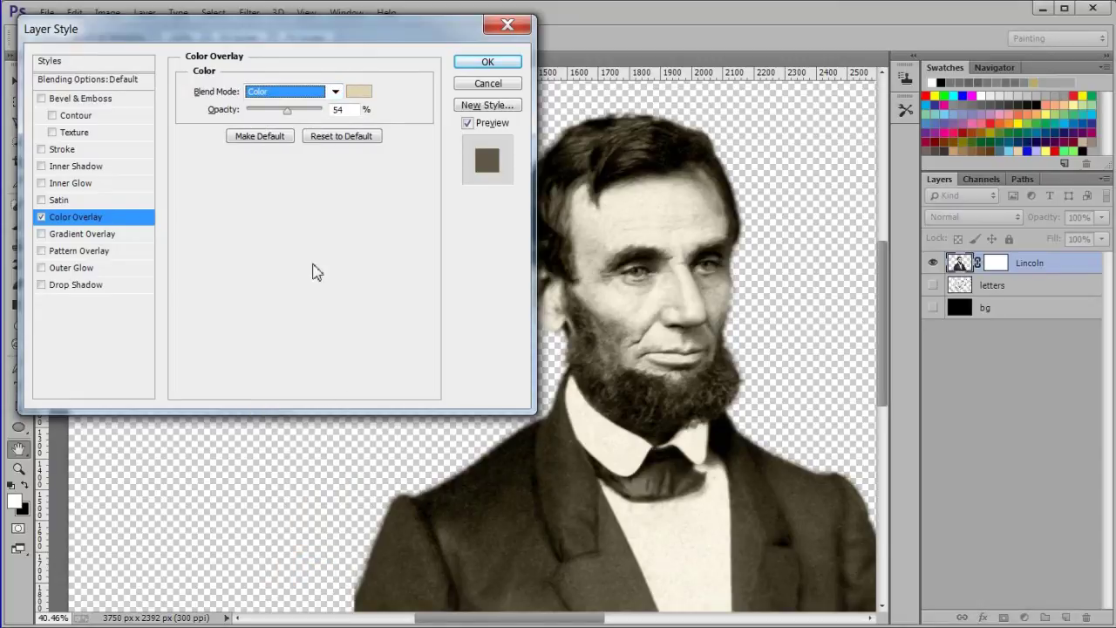
mouse_move(287, 111)
left_mouse_down()
mouse_move(349, 124)
mouse_move(281, 120)
left_mouse_up()
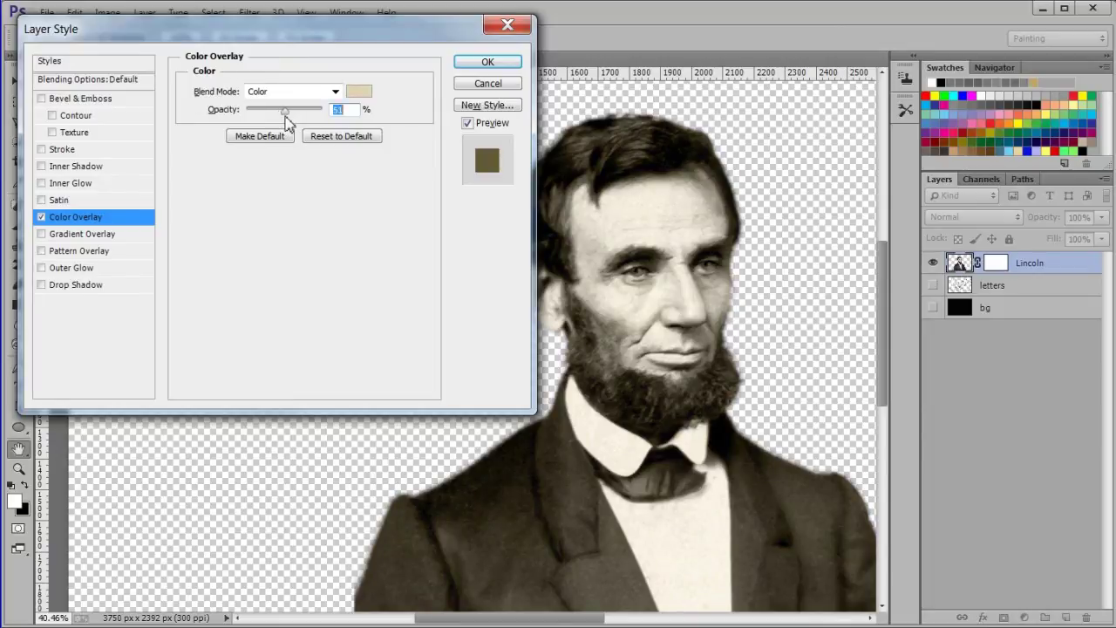
left_click_drag(284, 116, 286, 116)
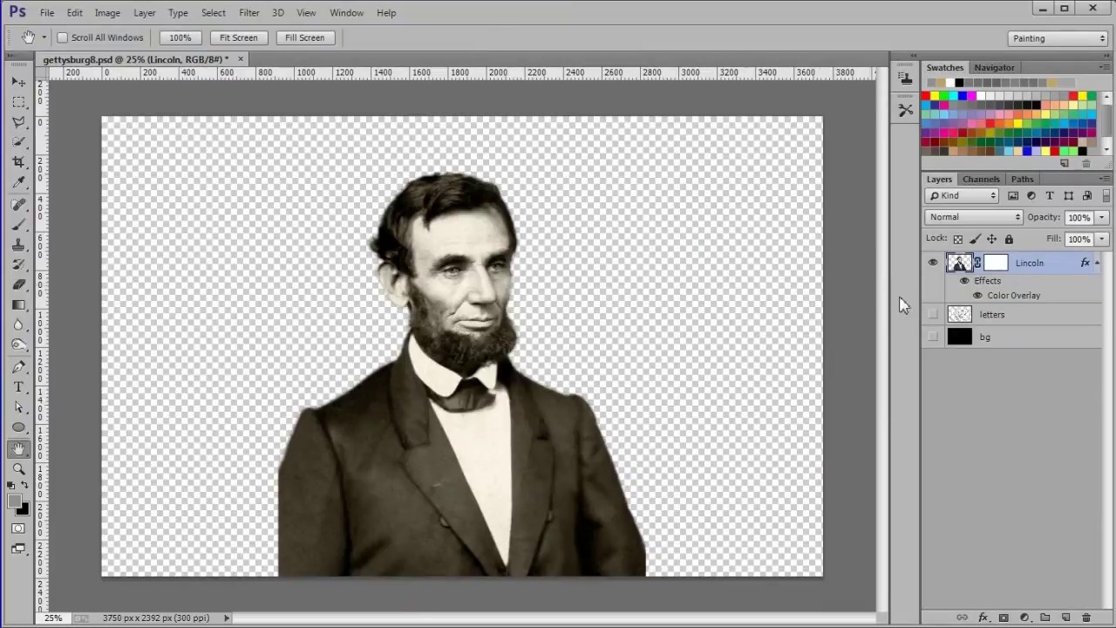
Step: Make the word cloud letters and black background layers visible and select the Lincoln layer
left_click(933, 314)
left_click(933, 336)
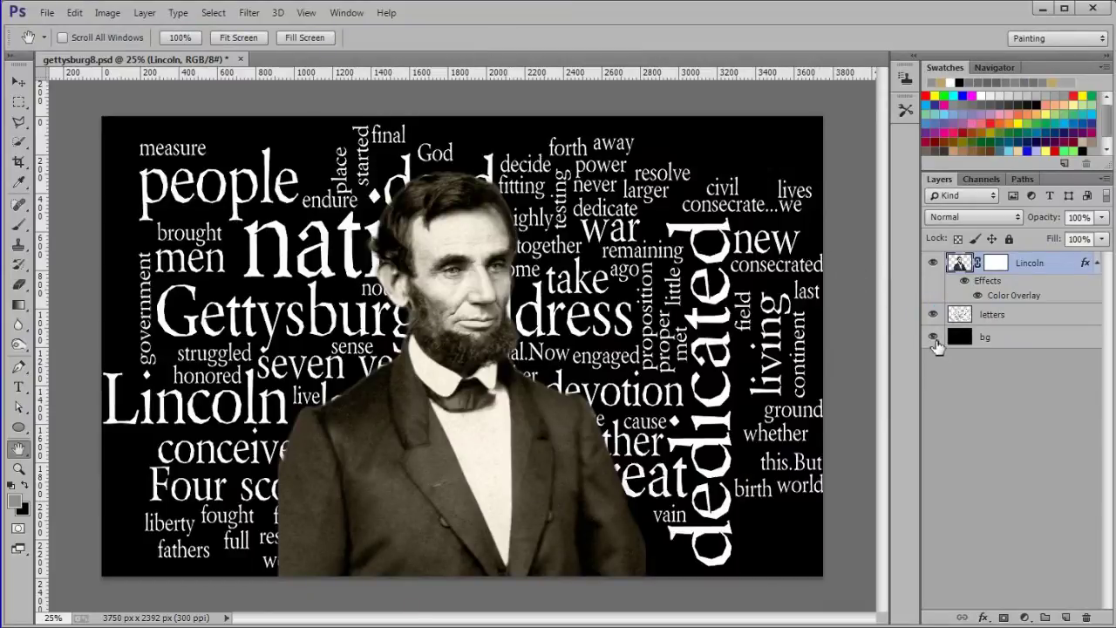
left_click(1046, 264)
left_click(18, 82)
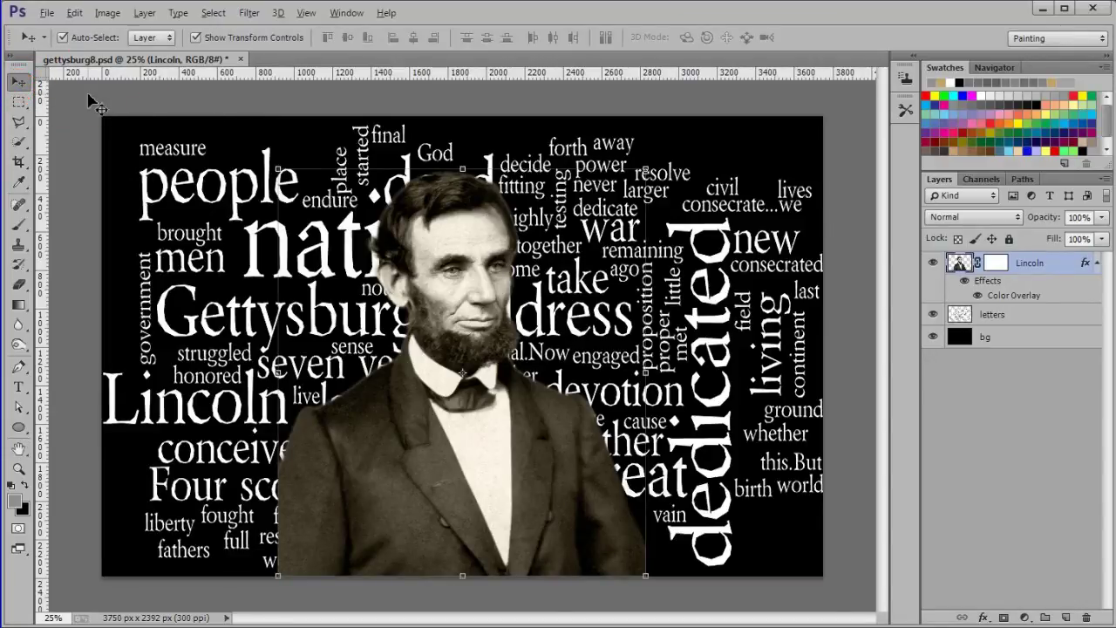
Step: Move and enlarge the Lincoln portrait on the right of the word cloud, then fade it to 82% opacity
scroll(370, 242, "down", 2)
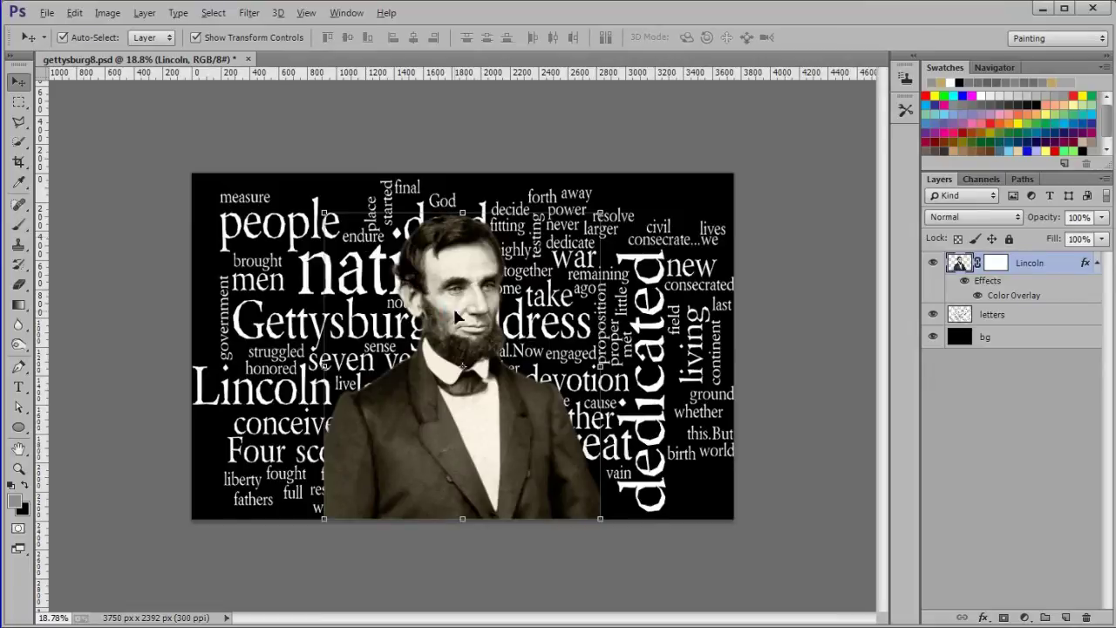
left_click_drag(454, 315, 543, 307)
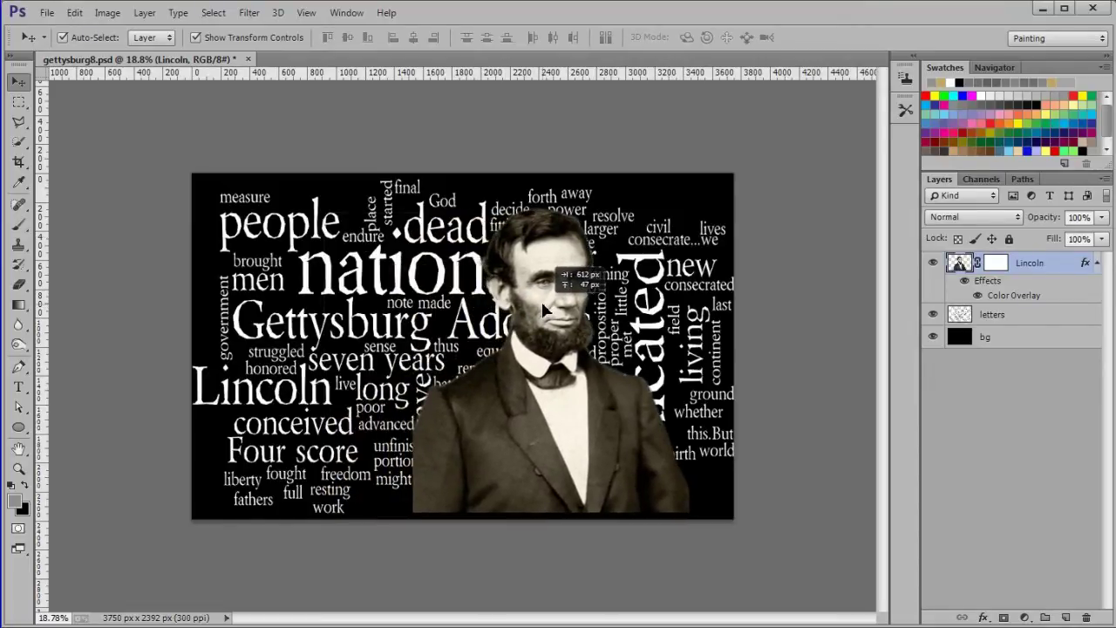
left_click_drag(543, 305, 542, 305)
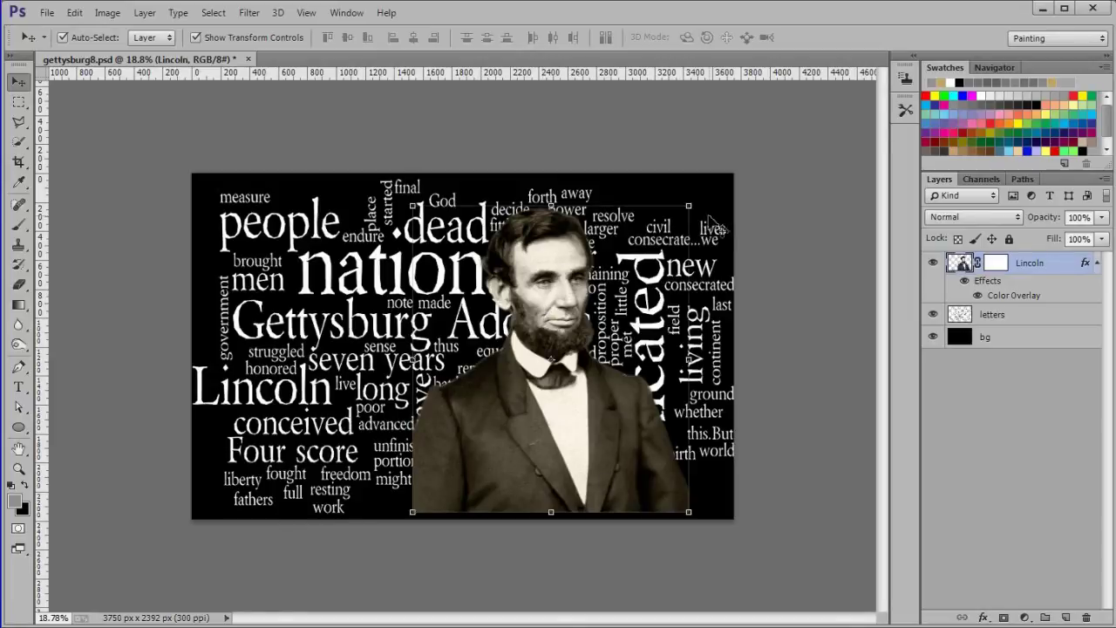
left_click_drag(689, 207, 724, 166)
left_click_drag(556, 257, 560, 309)
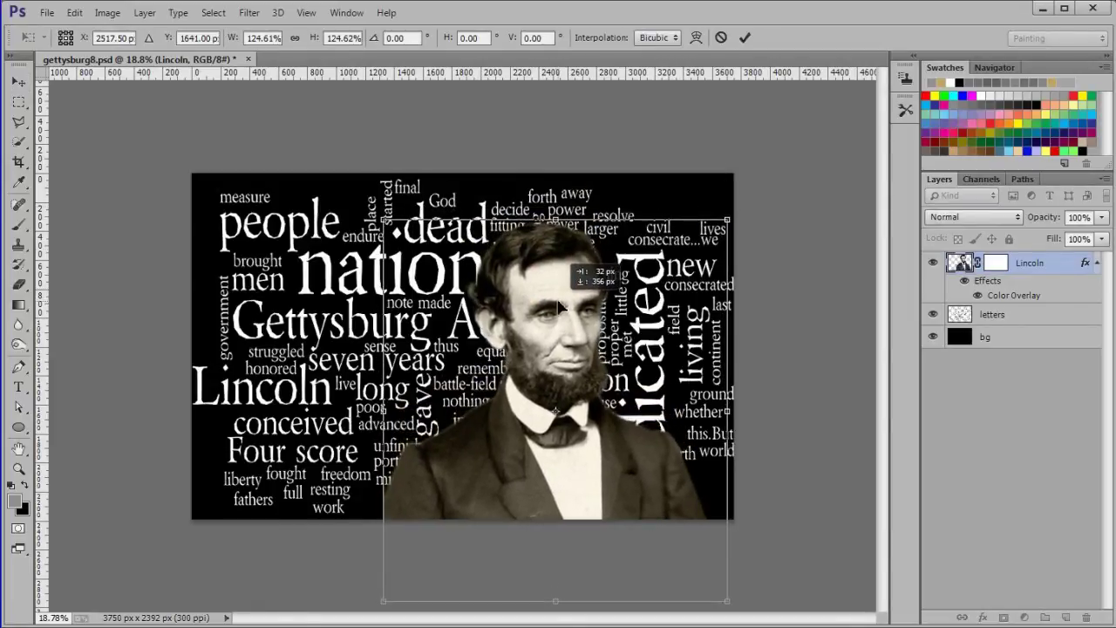
left_click_drag(560, 309, 562, 305)
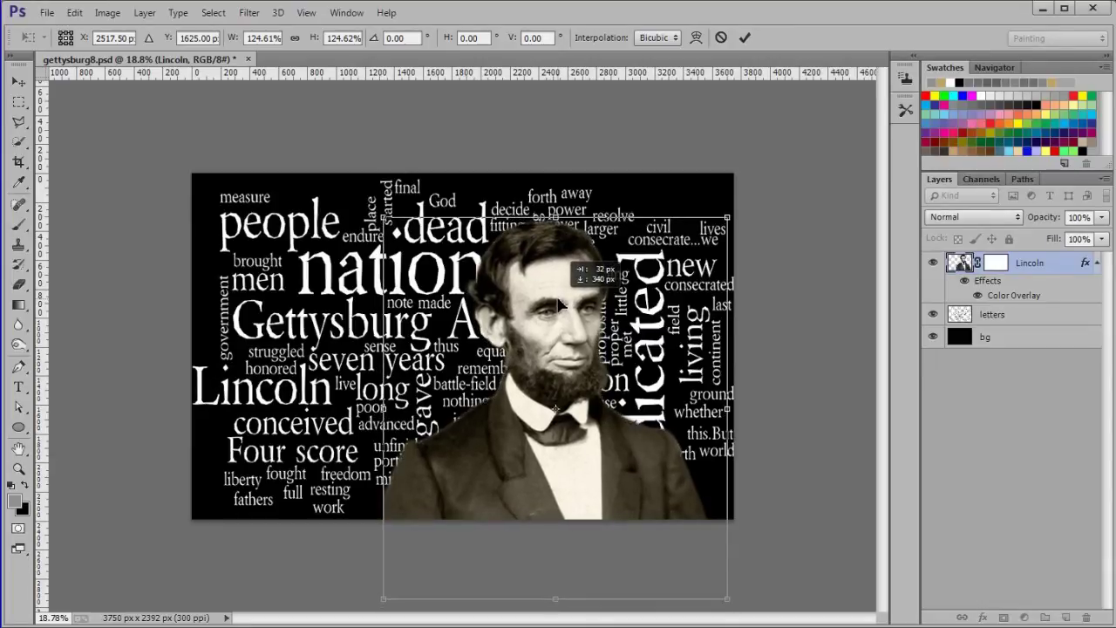
left_click(744, 38)
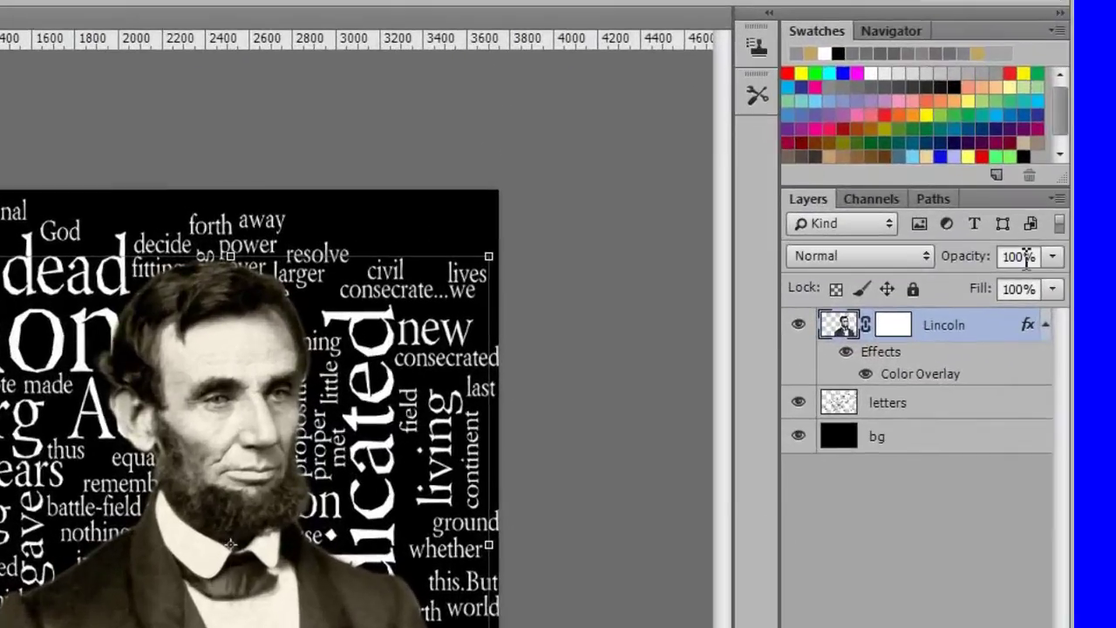
left_click(1078, 218)
left_click_drag(978, 270, 978, 270)
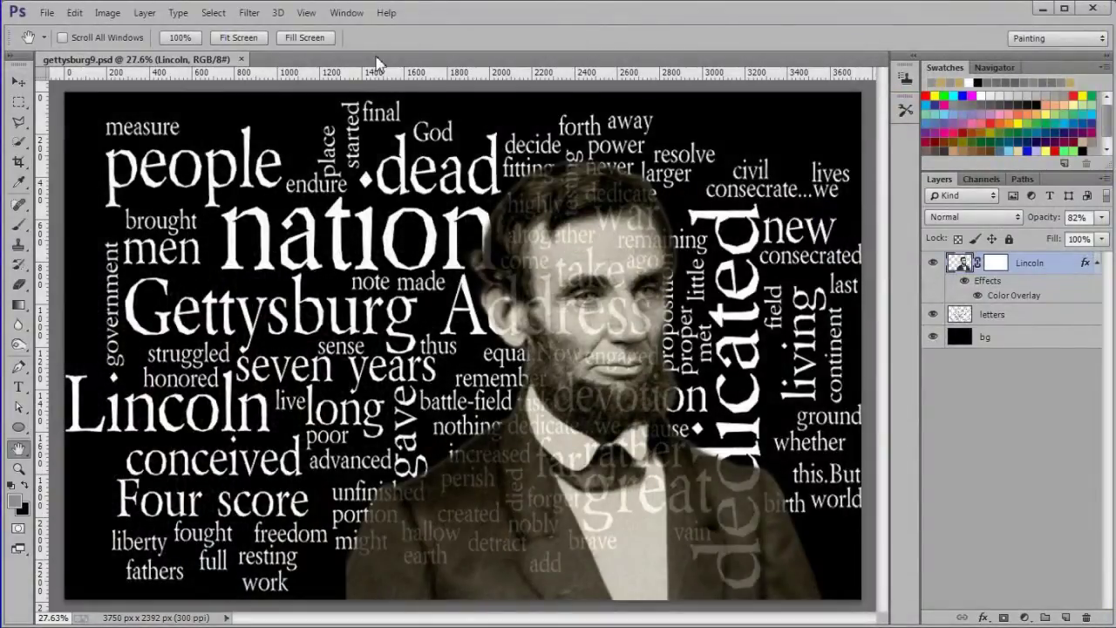
Step: Set the foreground colour to the gold tan BFA361
left_click(16, 502)
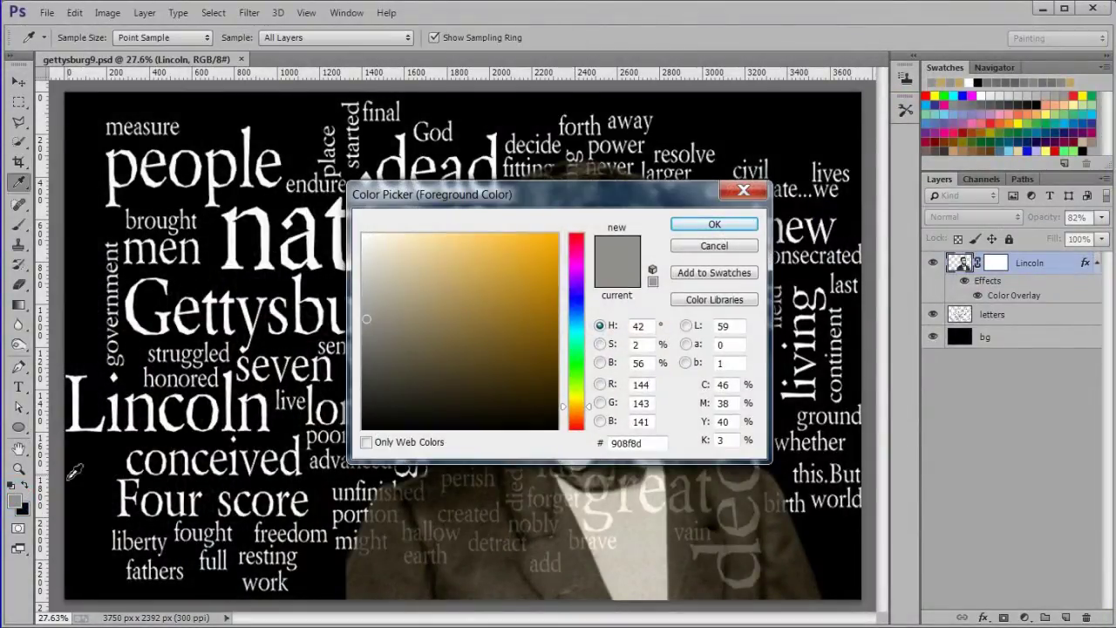
type("BFA361")
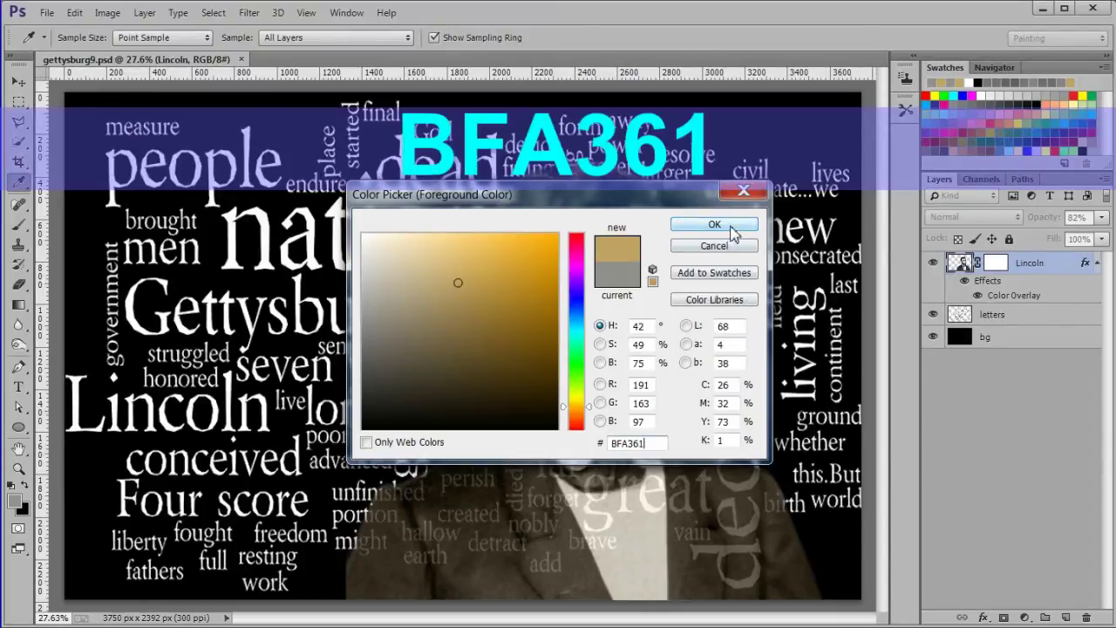
left_click(731, 228)
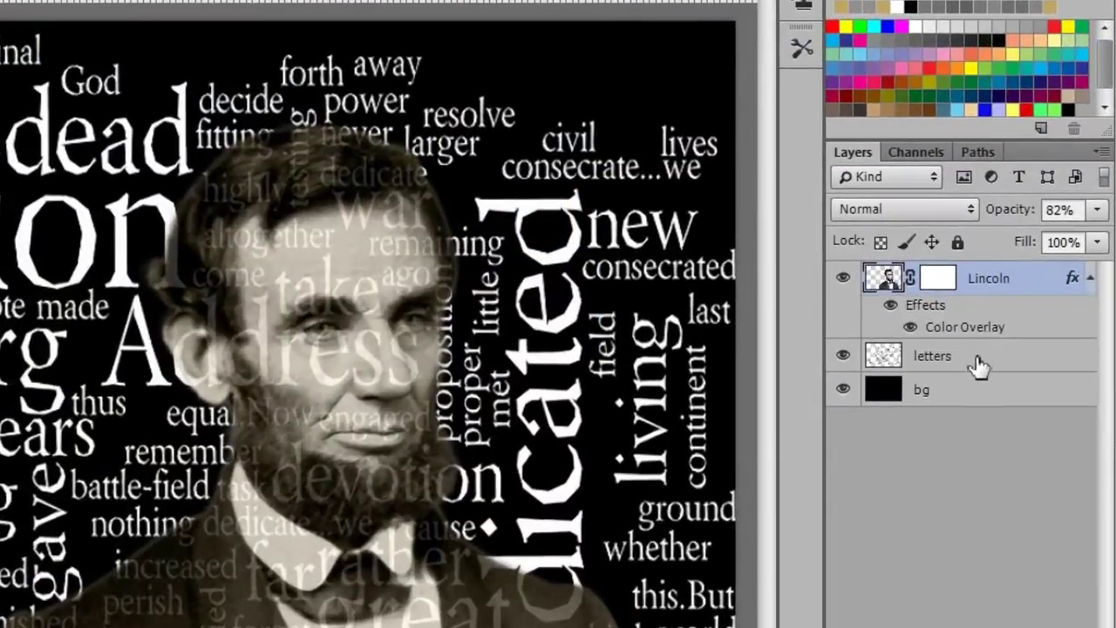
Step: Select all letter shapes on the letters layer, fill them with the gold colour, and deselect
left_click(977, 365)
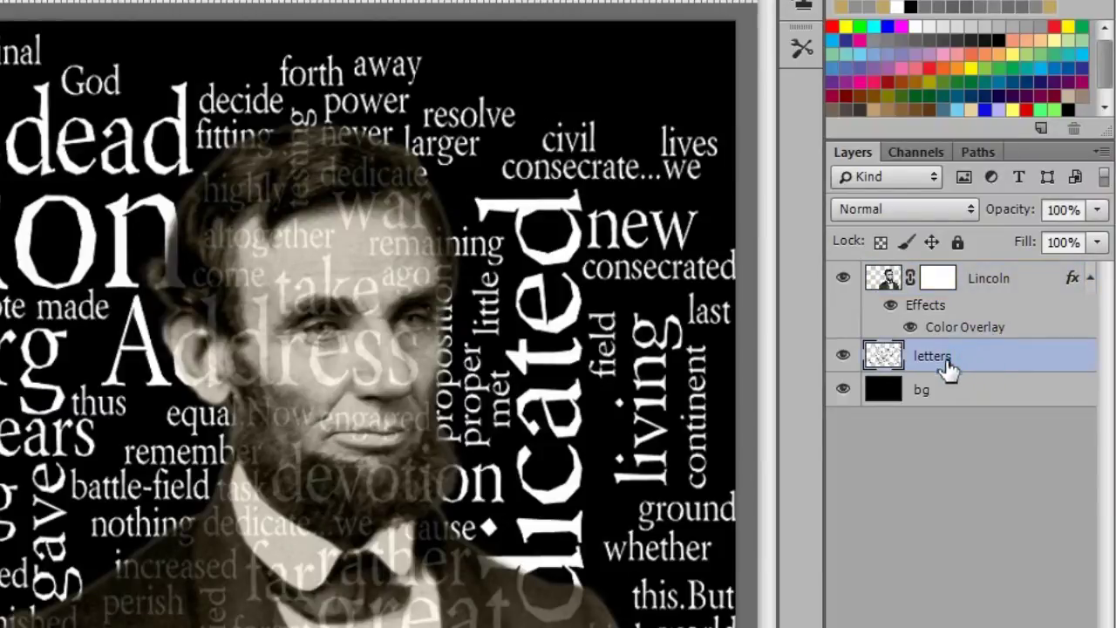
left_click(882, 356, "ctrl")
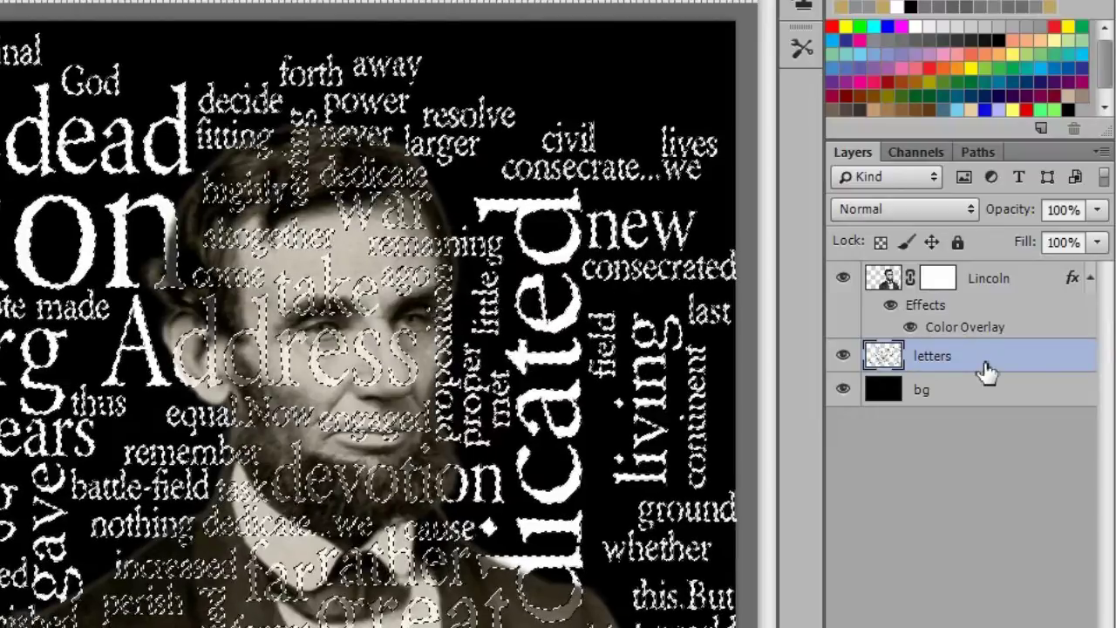
key("alt+BackSpace")
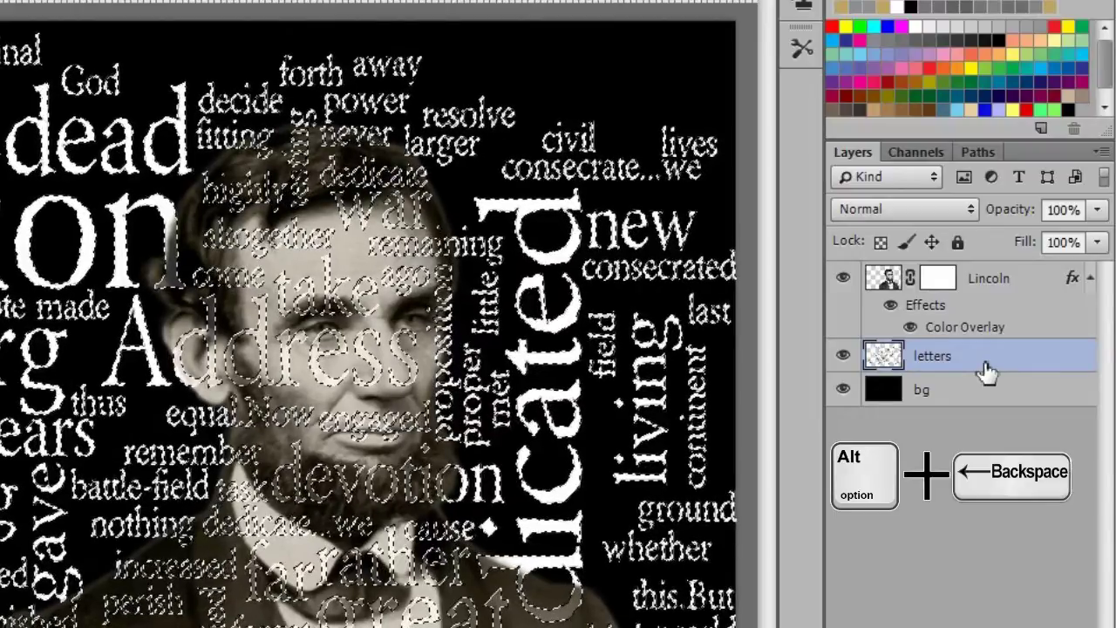
key("alt+BackSpace")
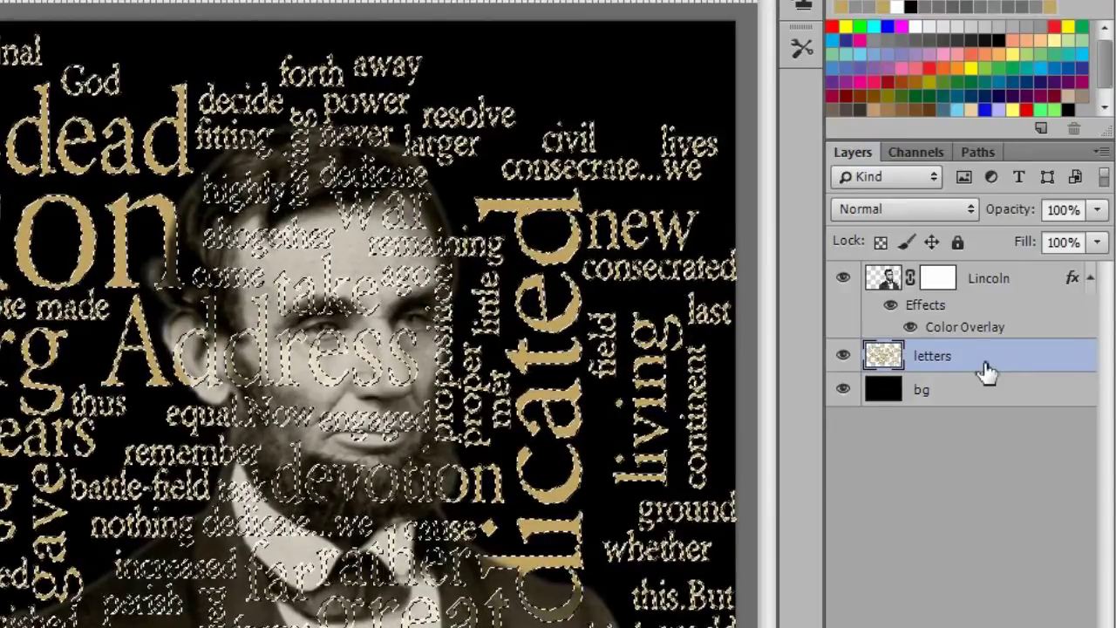
key("ctrl+d")
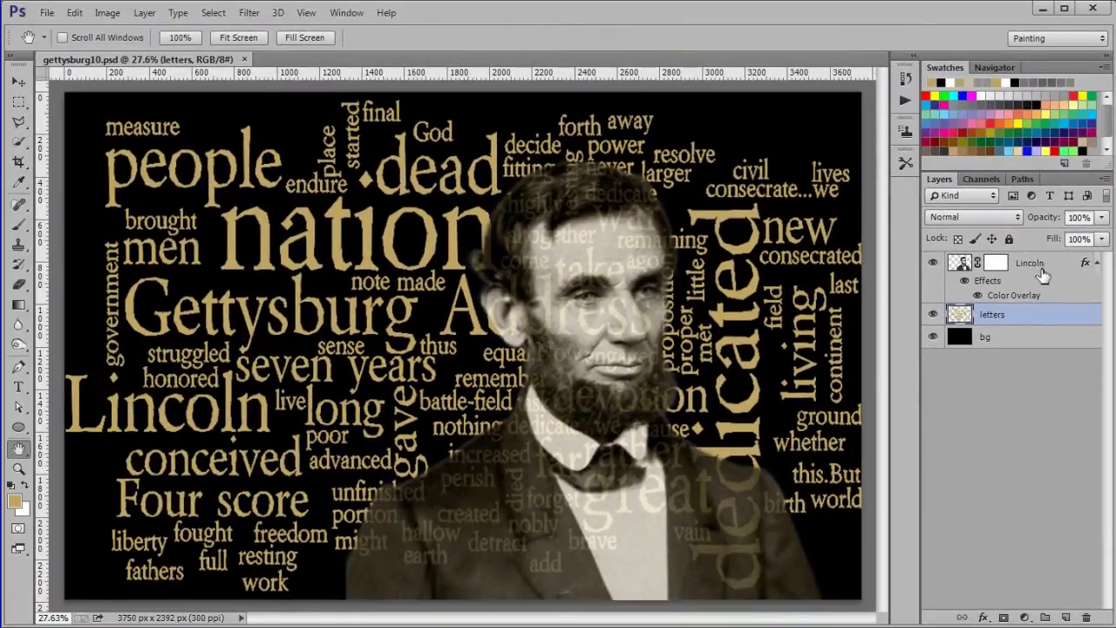
Step: Raise the Lincoln layer's Color Overlay opacity to 92%
left_click(1045, 265)
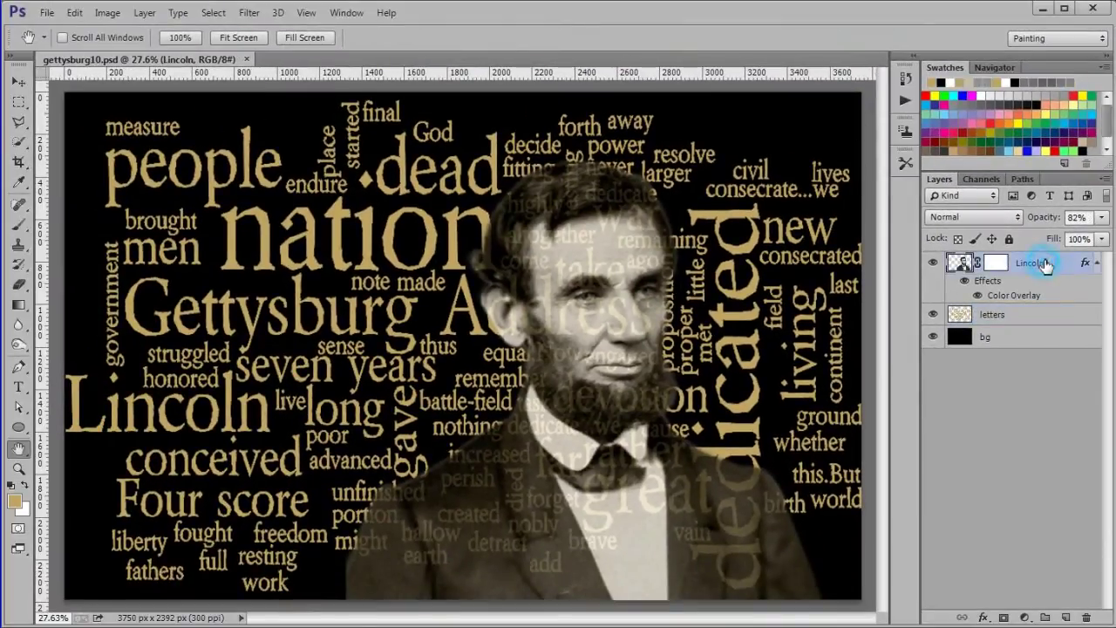
double_click(1011, 297)
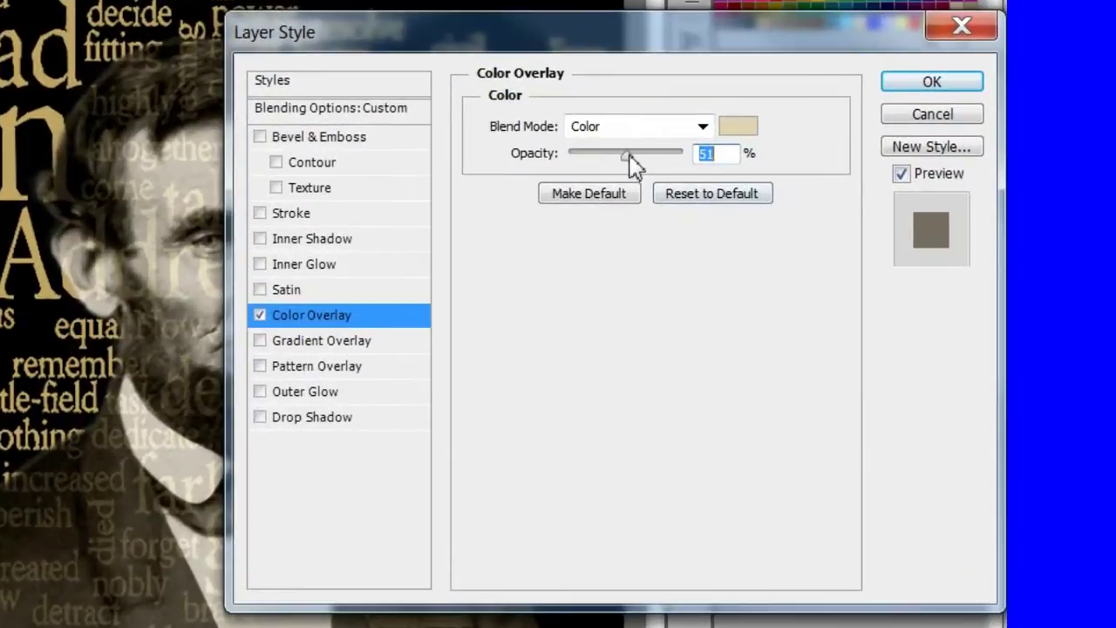
left_click_drag(628, 157, 676, 158)
left_click(953, 87)
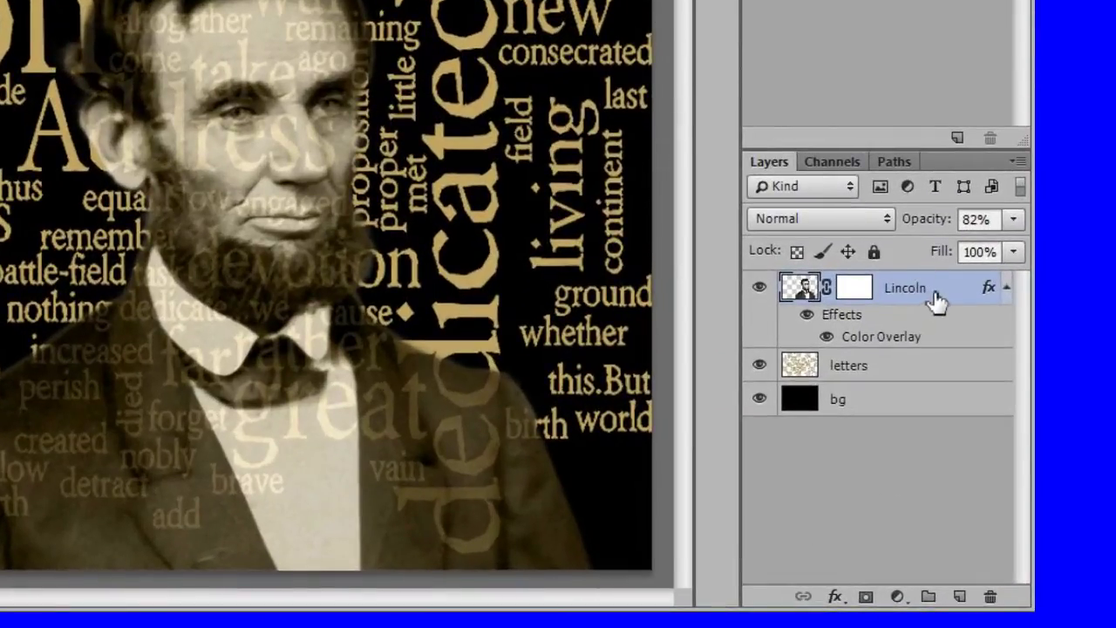
Step: Stamp all visible layers into a new Layer 1 and convert it to a Smart Object
left_click(935, 298)
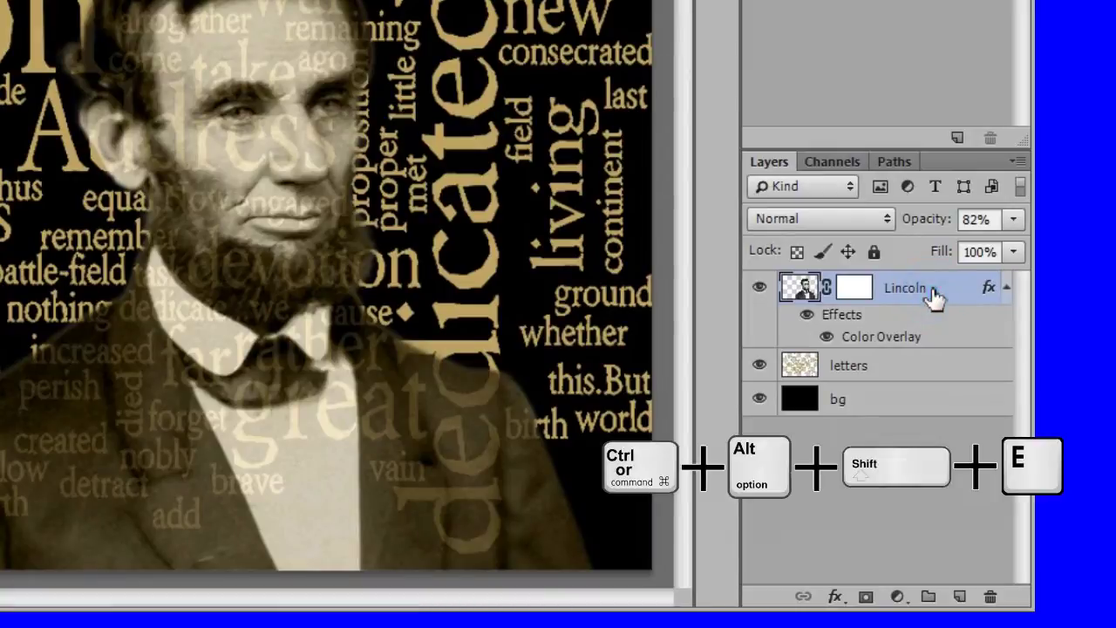
key("ctrl+alt+shift+e")
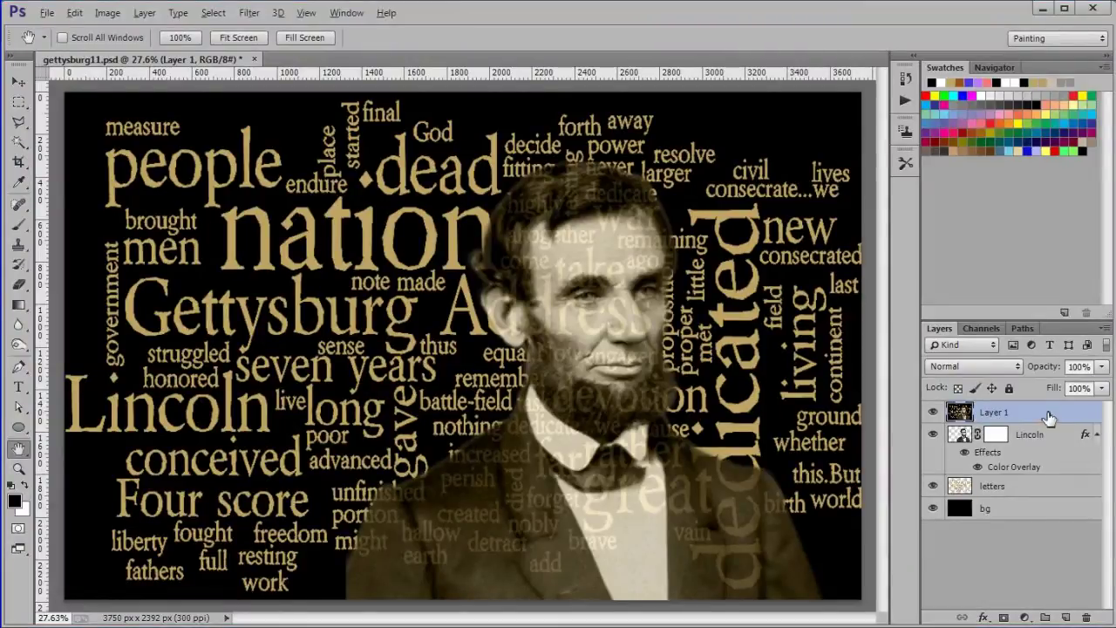
right_click(1049, 418)
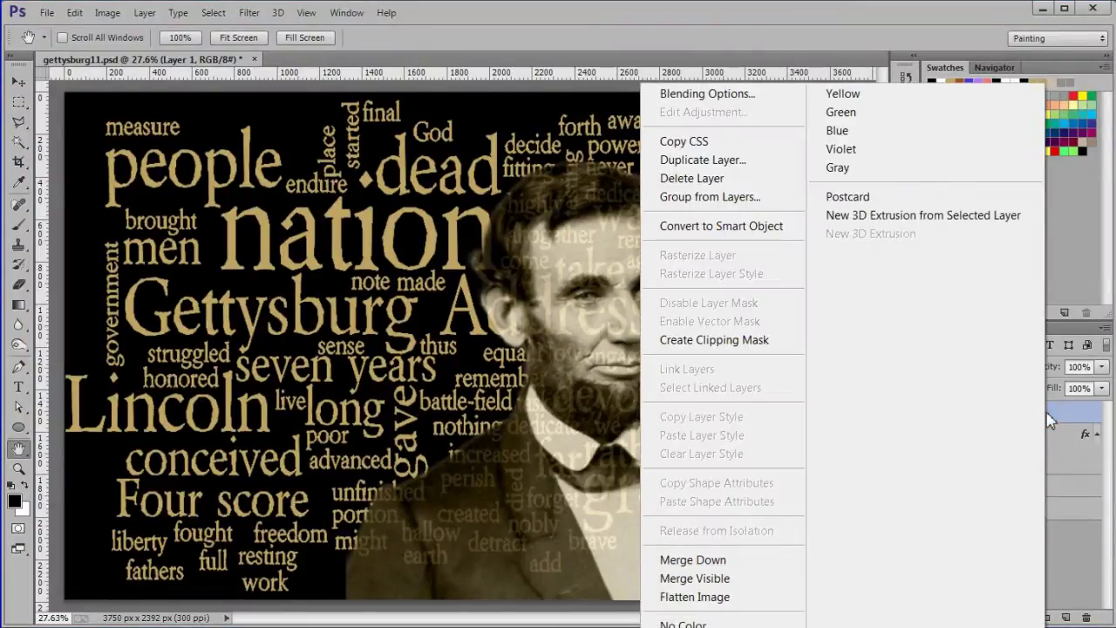
left_click(731, 229)
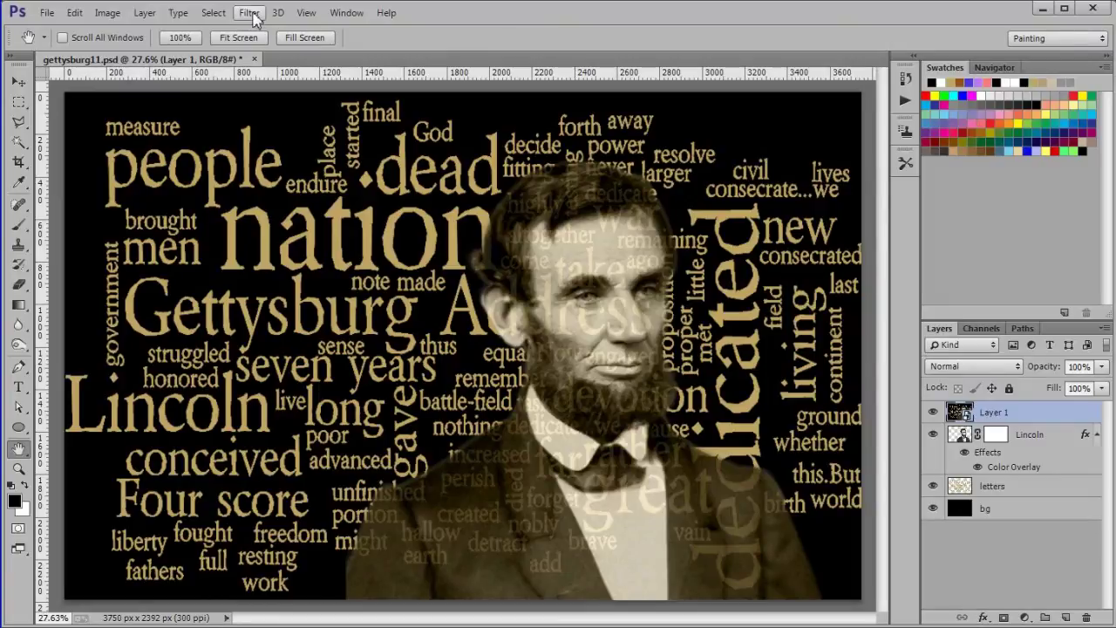
Step: Apply a Camera Raw filter to Layer 1, warming Temperature, softening Clarity and adjusting Blacks
left_click(250, 13)
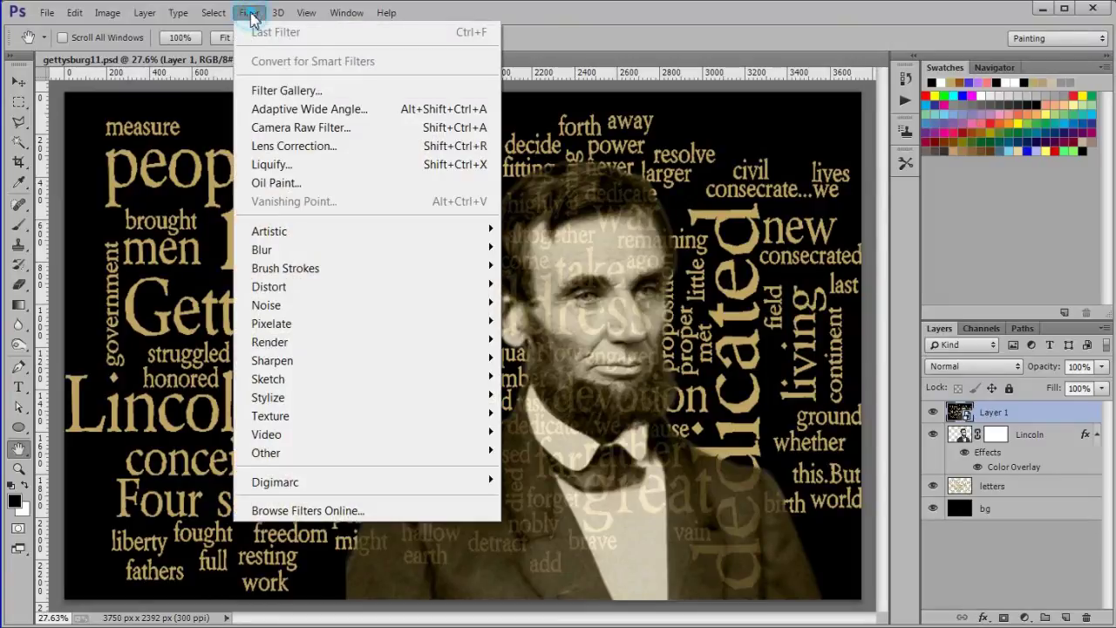
left_click(377, 130)
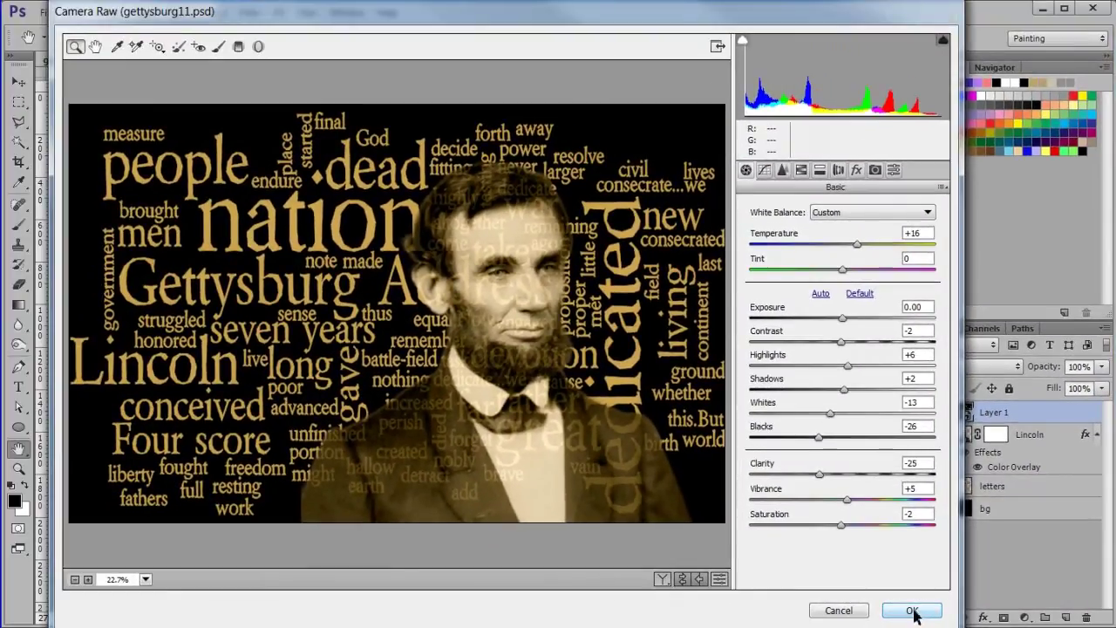
left_click(912, 611)
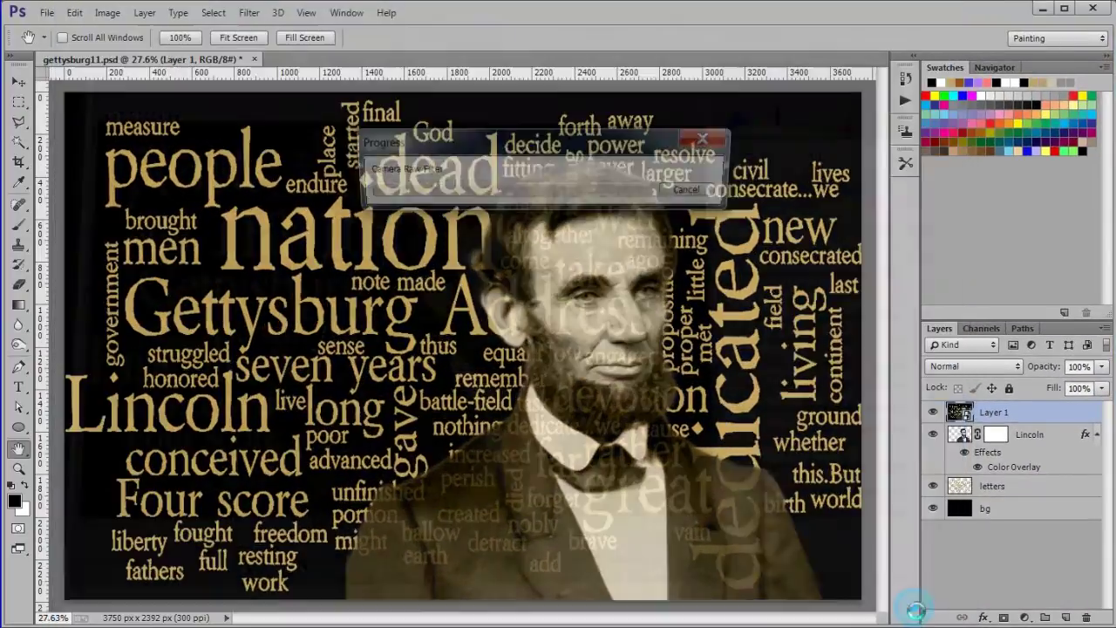
left_click(934, 412)
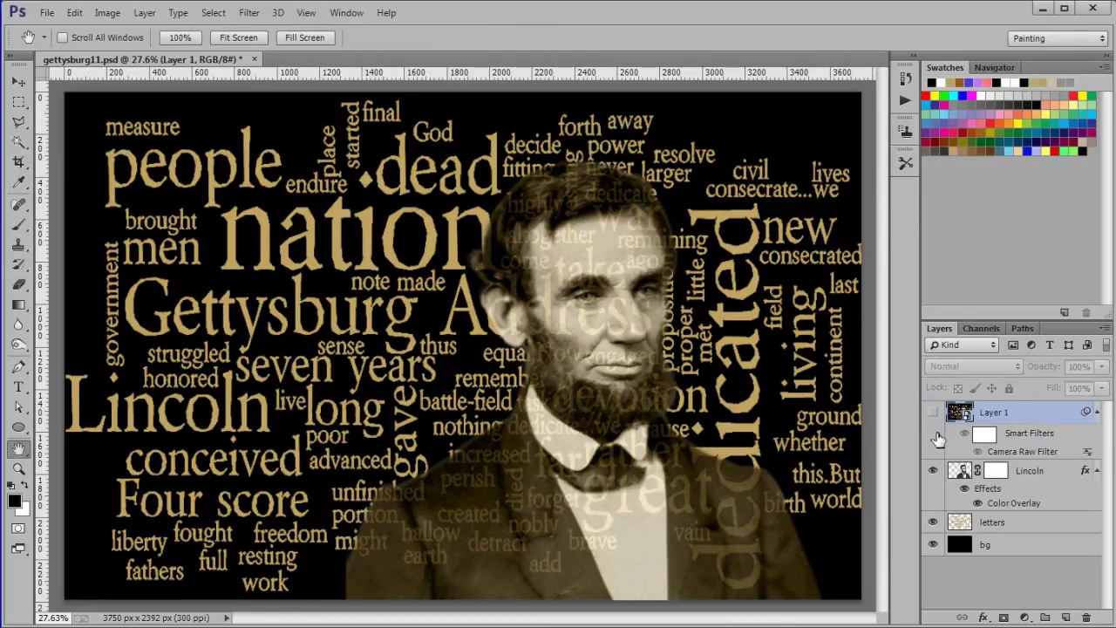
left_click(934, 412)
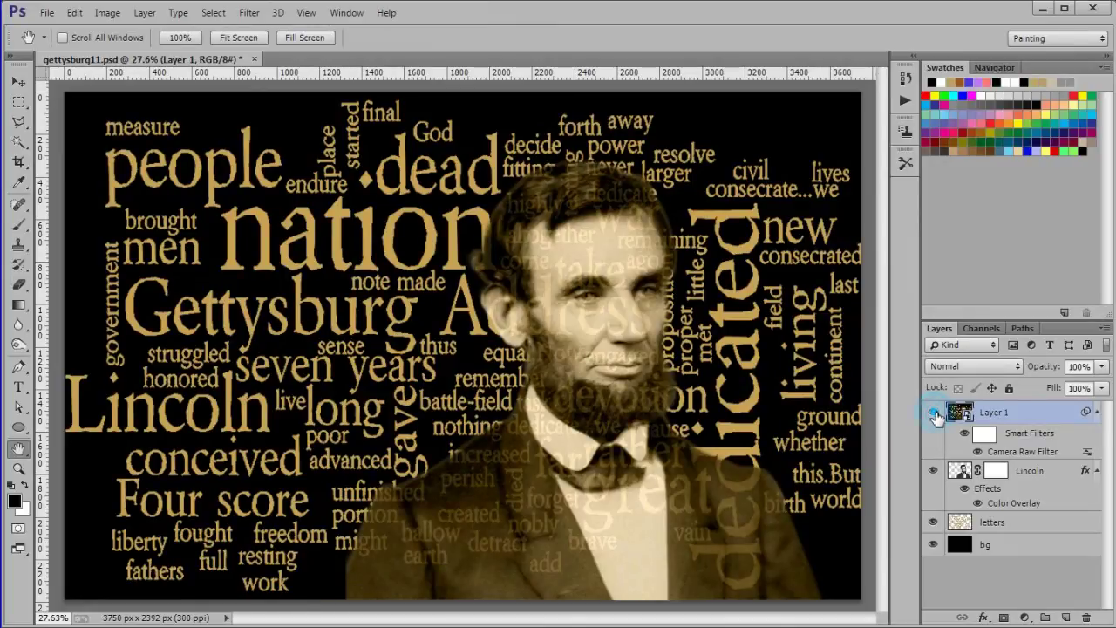